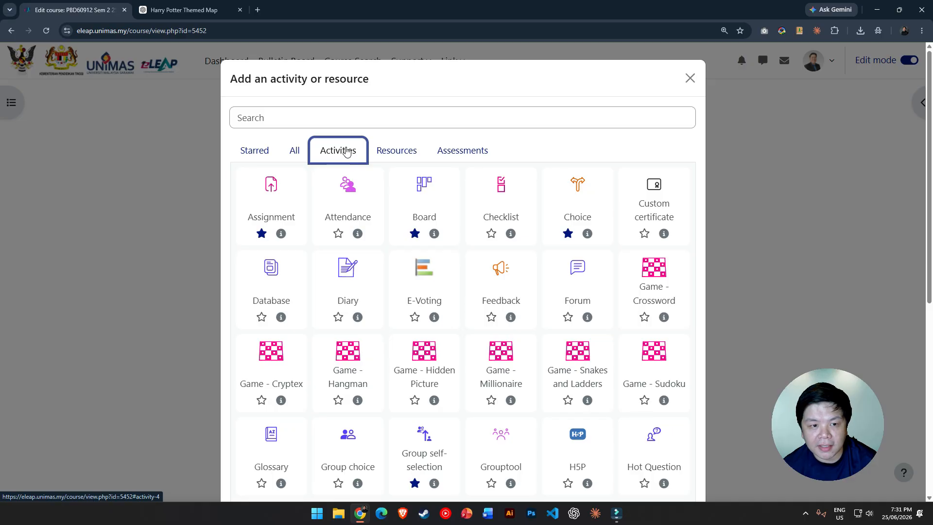
# Step: Open a new Interactive Content activity for the course and look through the H5P content types it offers
pyautogui.scroll(-4, 458, 243)
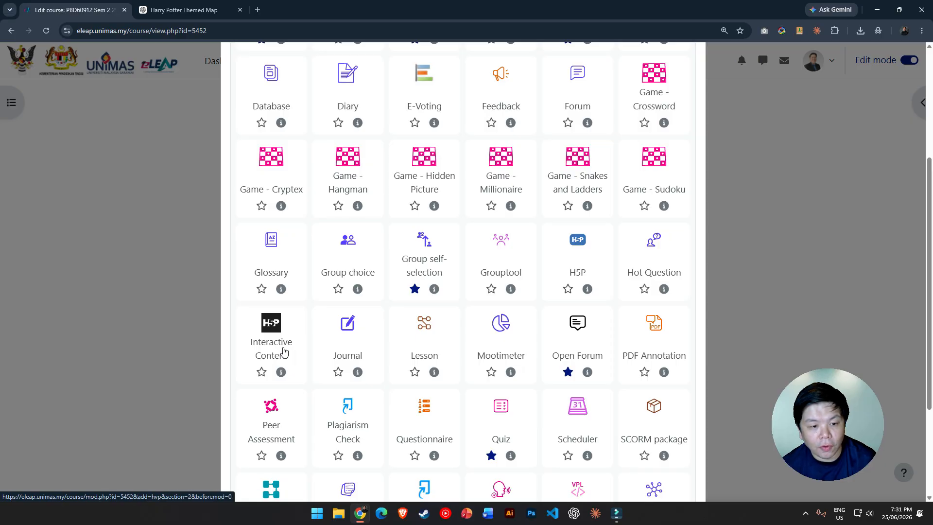
pyautogui.click(284, 351)
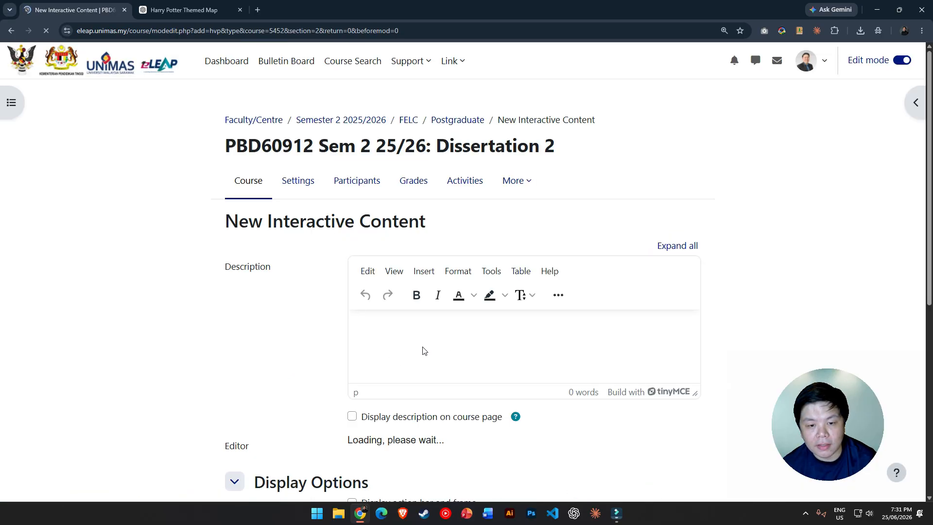
pyautogui.scroll(-3, 422, 351)
pyautogui.scroll(-3, 552, 366)
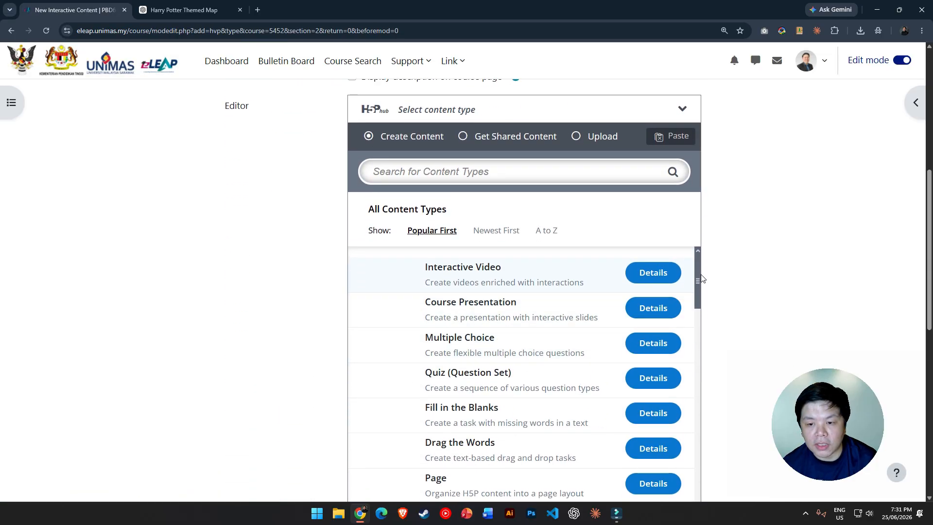
pyautogui.moveTo(700, 277); pyautogui.dragTo(699, 297)
pyautogui.scroll(4, 737, 308)
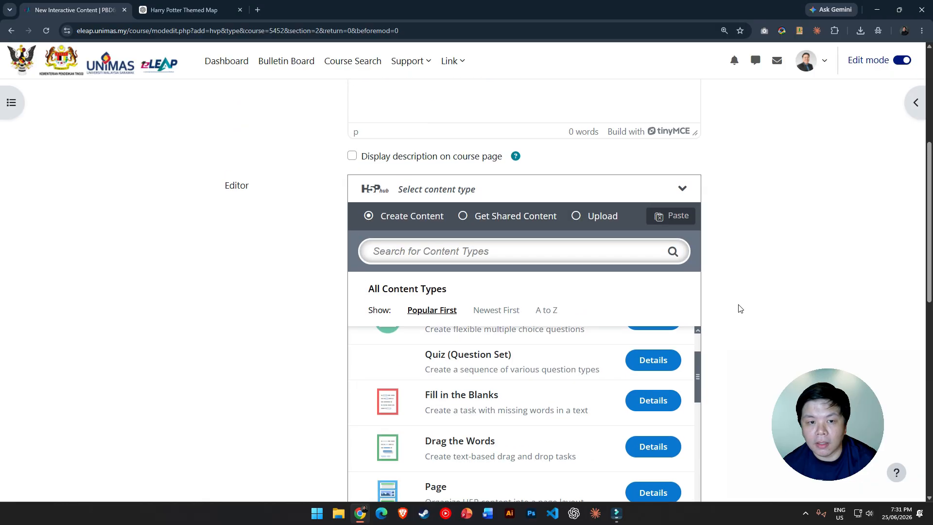
pyautogui.scroll(4, 739, 308)
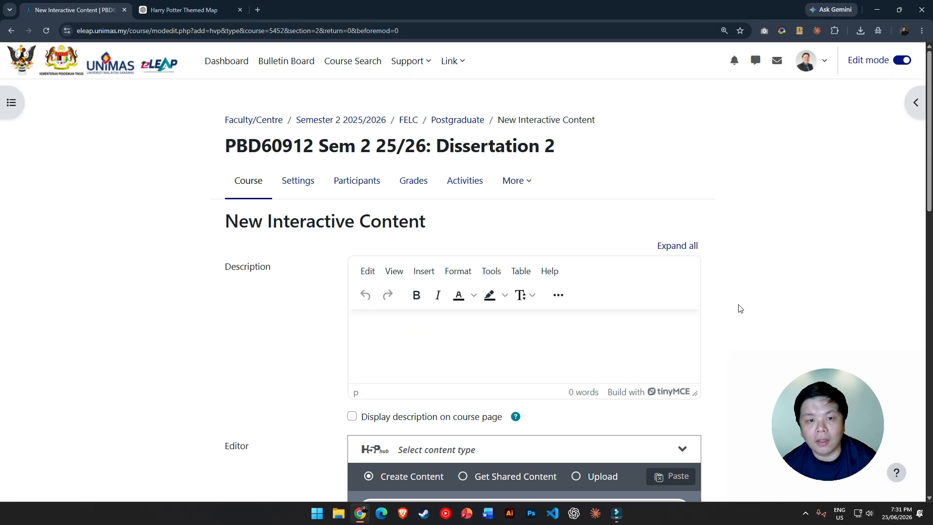
# Step: Return to the course page and open its content bank to review the existing H5P items
pyautogui.click(250, 182)
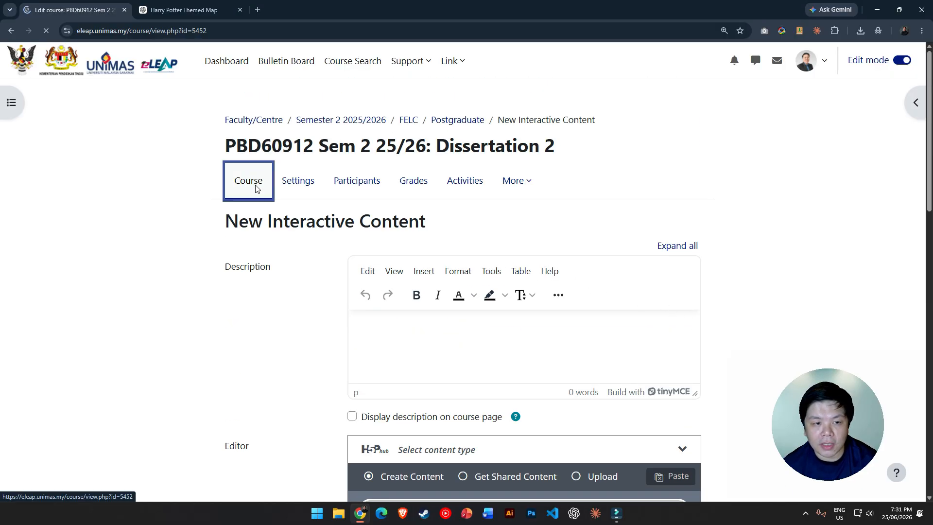
pyautogui.click(513, 182)
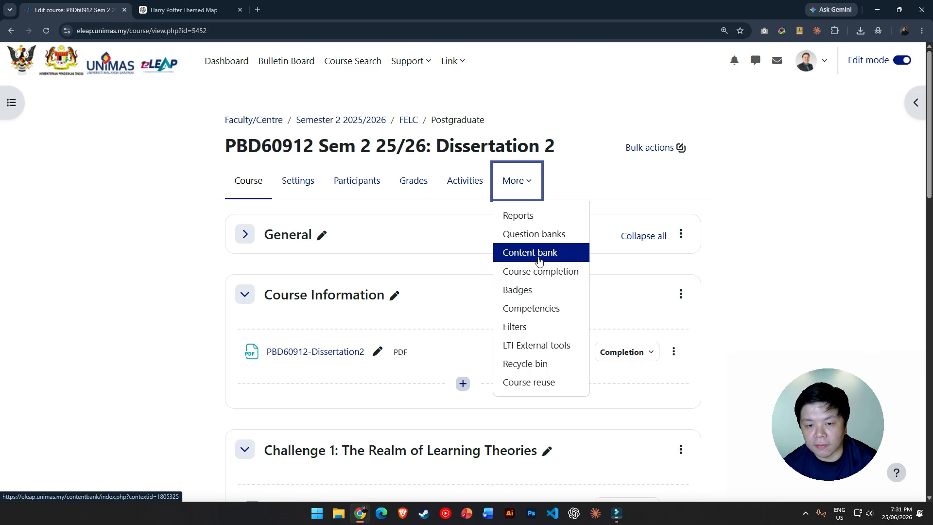
pyautogui.click(538, 261)
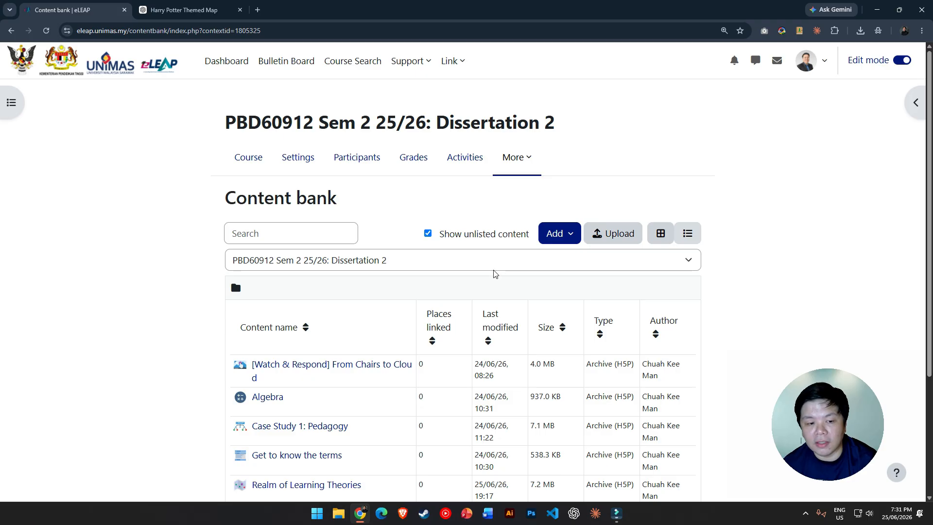
pyautogui.scroll(-2, 530, 313)
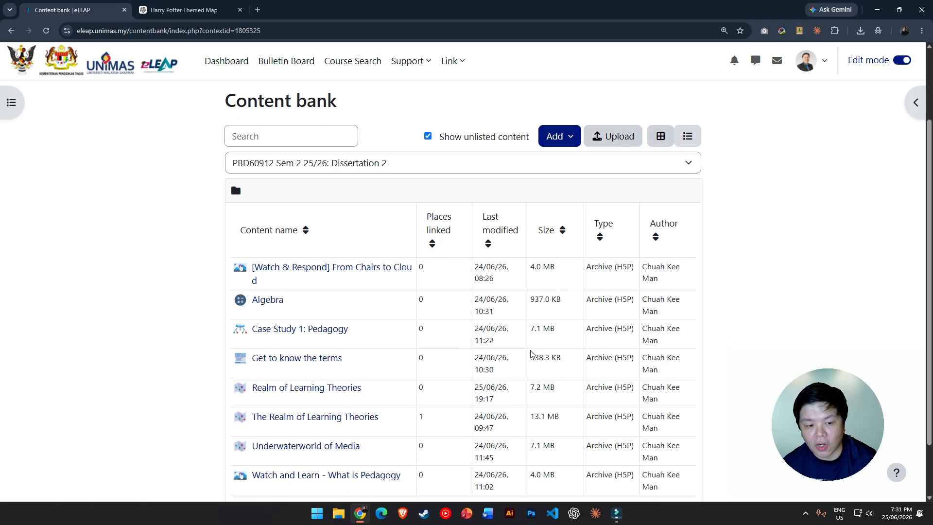
pyautogui.scroll(-2, 538, 211)
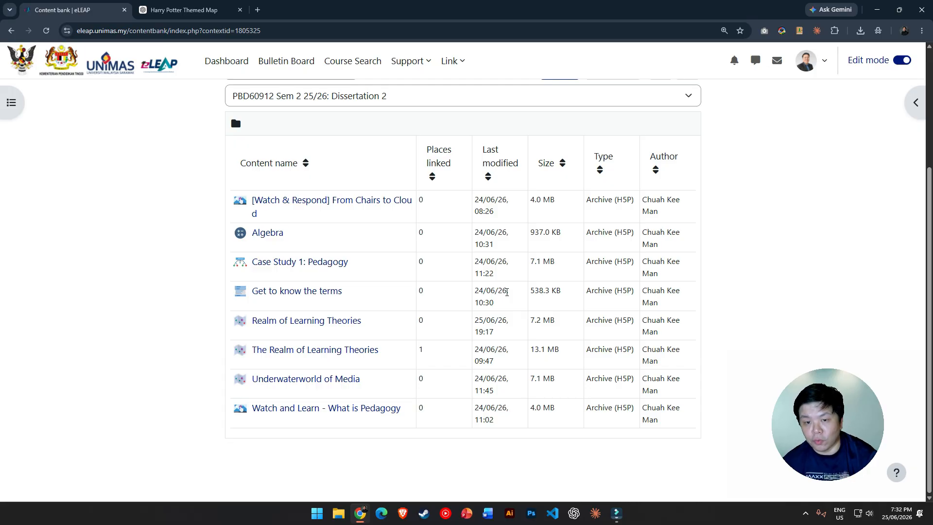
pyautogui.scroll(1, 507, 292)
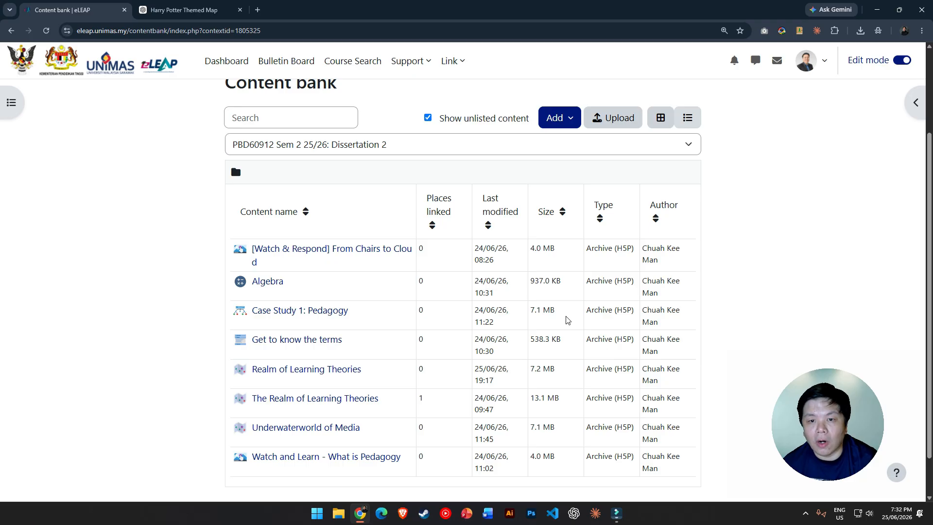
pyautogui.scroll(2, 565, 318)
pyautogui.click(524, 144)
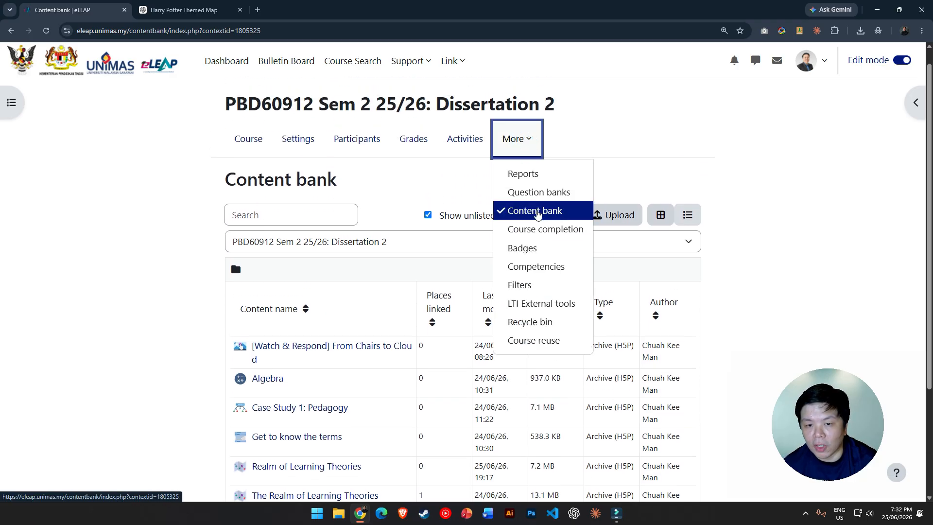
pyautogui.click(687, 146)
# Step: Start a new Game Map H5P content item in the course's content bank
pyautogui.click(557, 216)
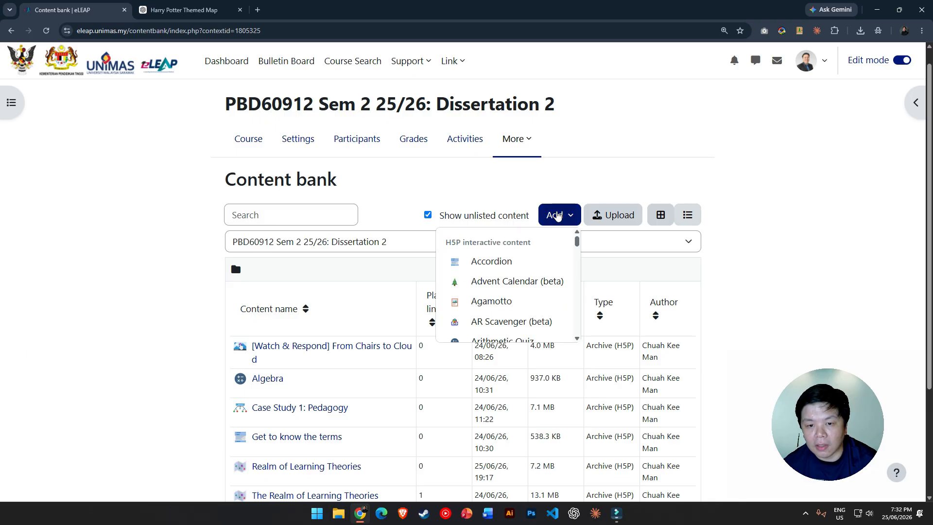
pyautogui.scroll(-5, 518, 278)
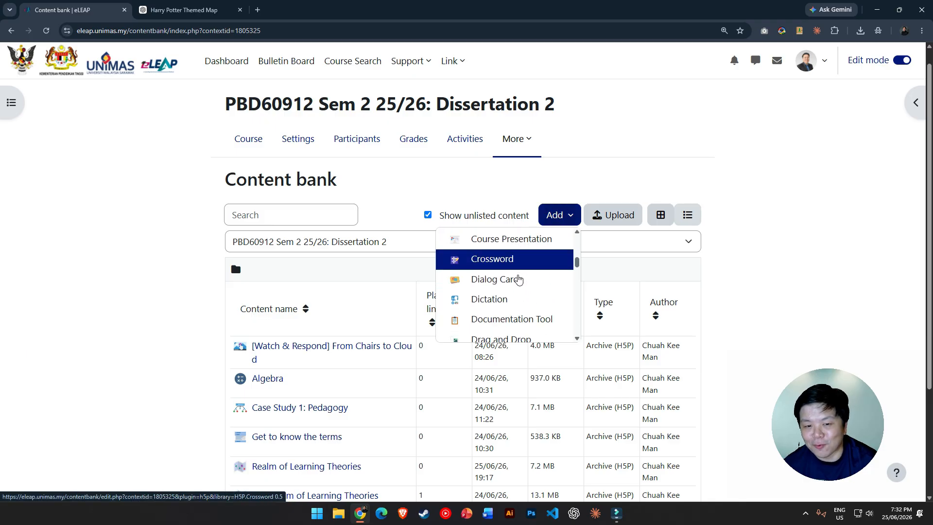
pyautogui.scroll(-4, 517, 279)
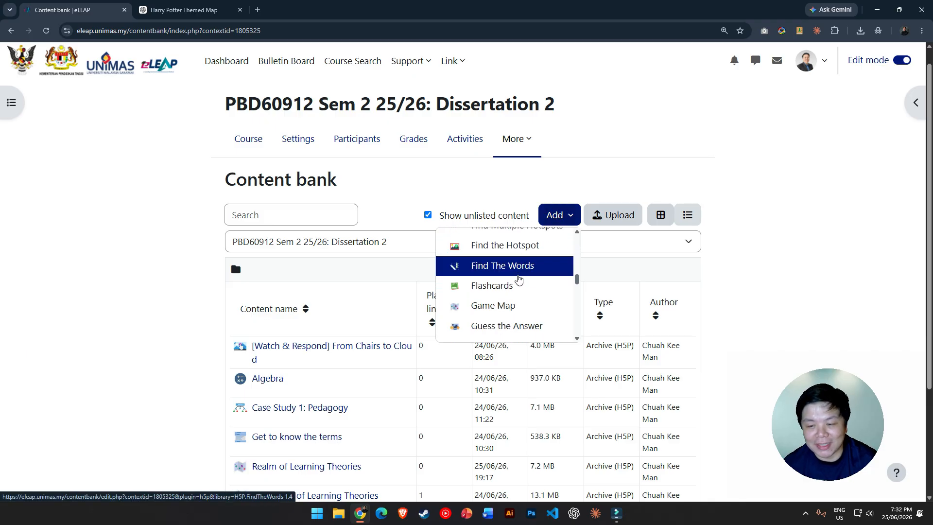
pyautogui.scroll(-1, 518, 279)
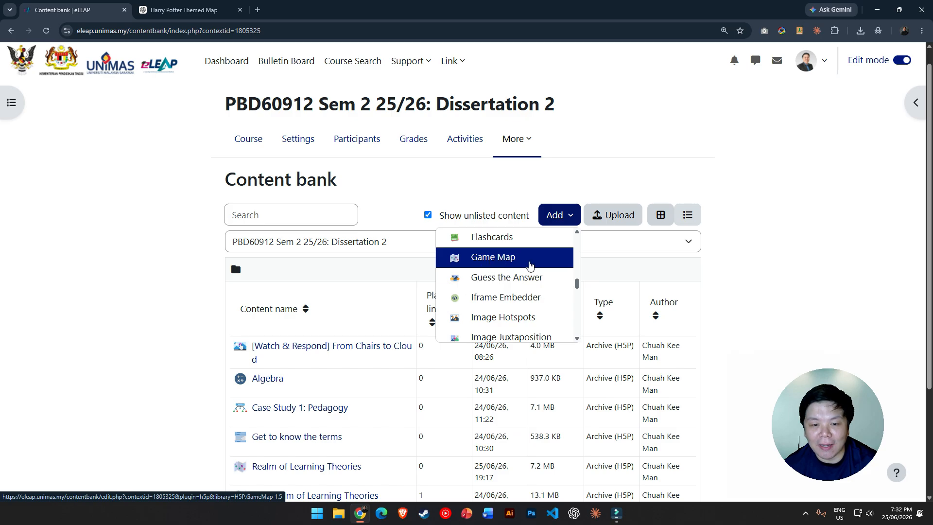
pyautogui.click(519, 263)
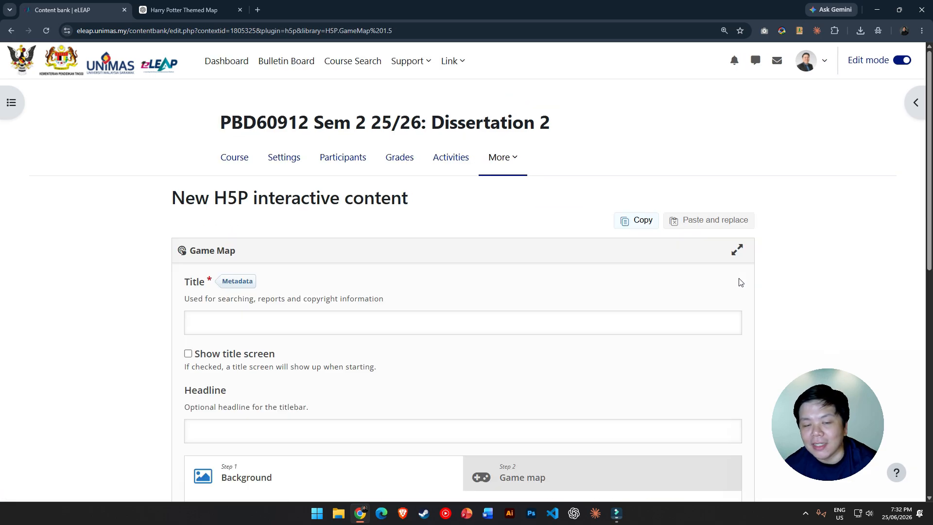
# Step: Enter "Challenge1" as the title of the game map
pyautogui.scroll(-2, 740, 282)
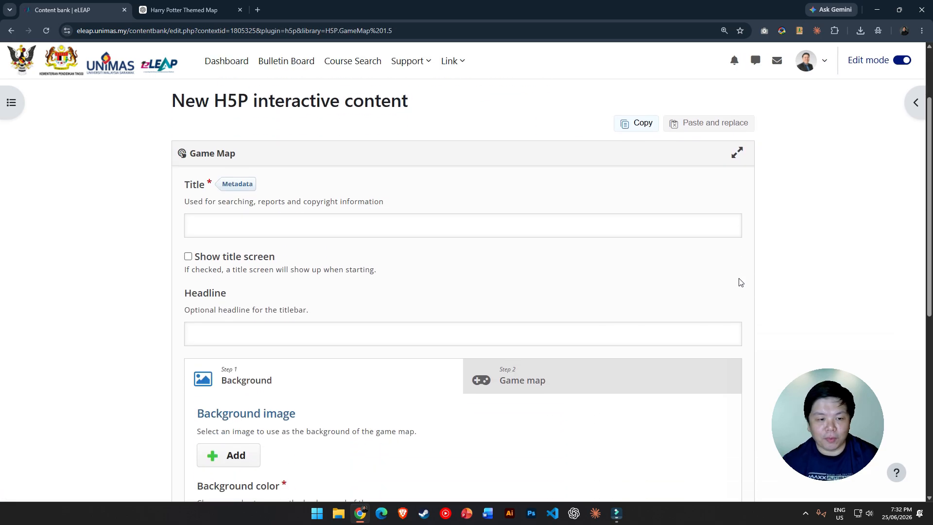
pyautogui.click(229, 221)
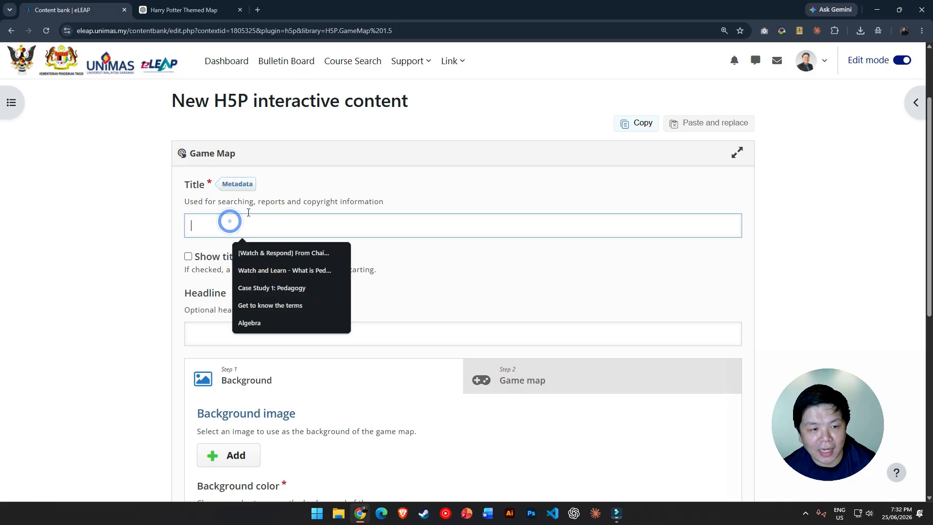
pyautogui.click(198, 223)
pyautogui.write('C')
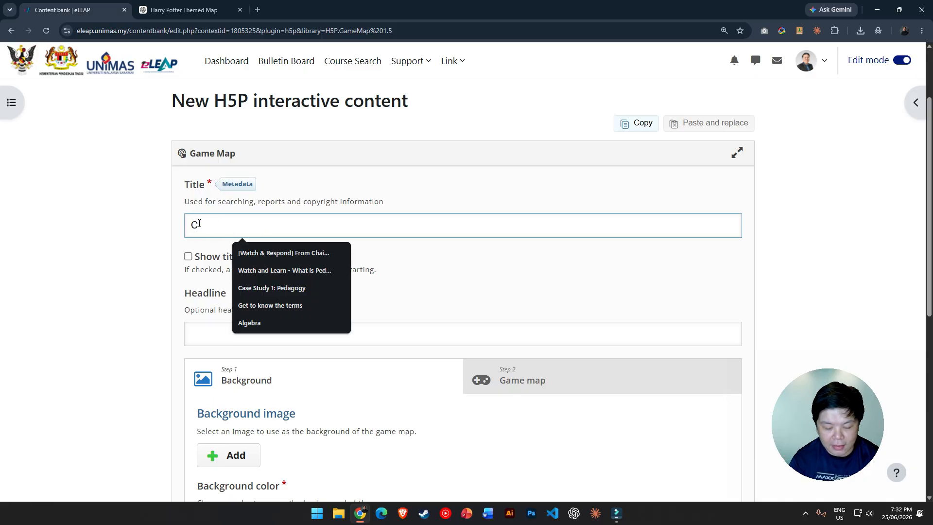
pyautogui.write('hallenge1')
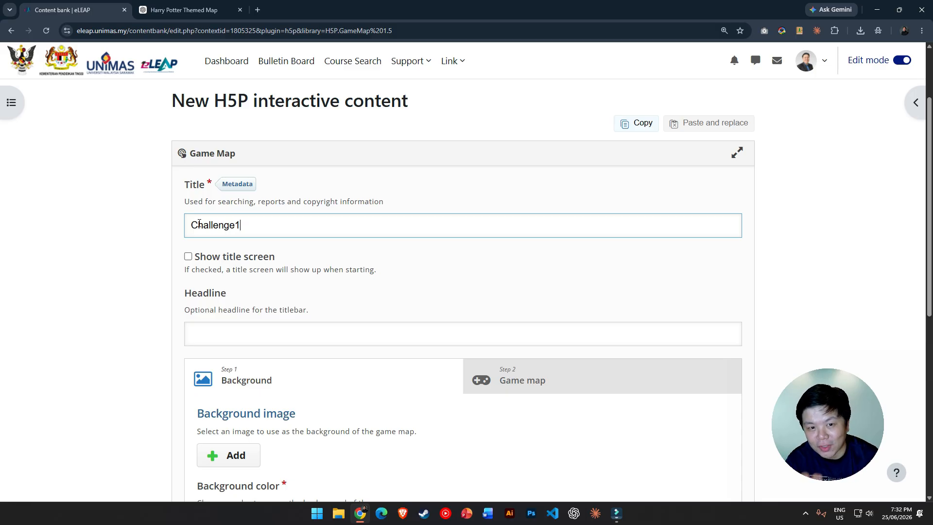
# Step: Enable the title screen and write "Welcome to the Realm of Learning Theories" as its introduction
pyautogui.click(188, 256)
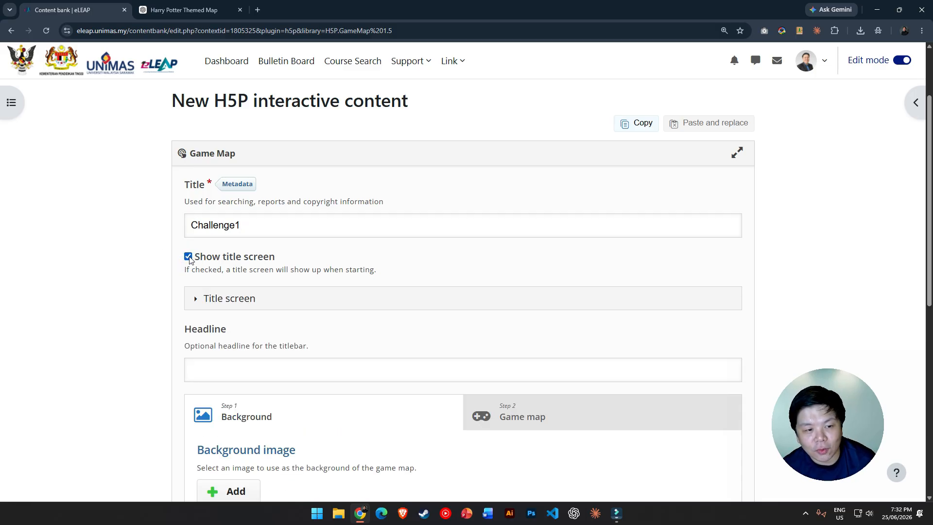
pyautogui.click(214, 297)
pyautogui.scroll(-2, 285, 319)
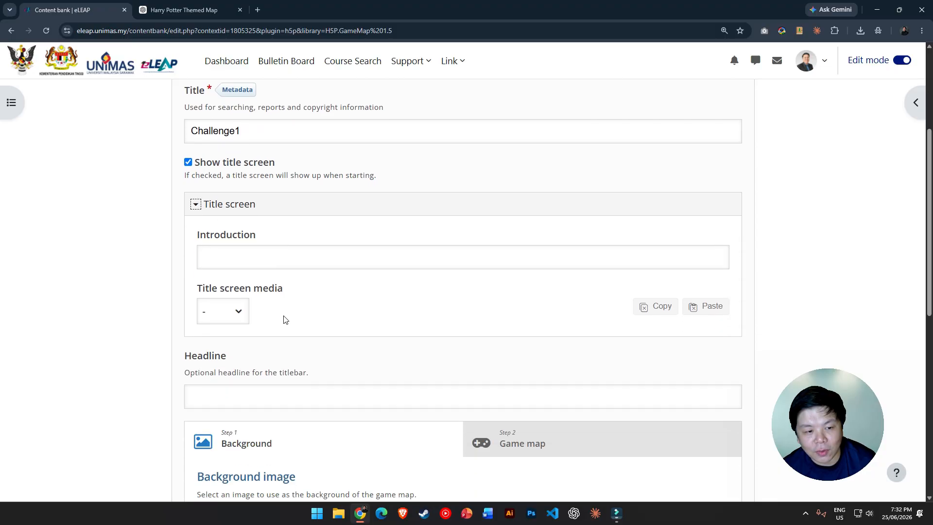
pyautogui.click(276, 259)
pyautogui.write('W')
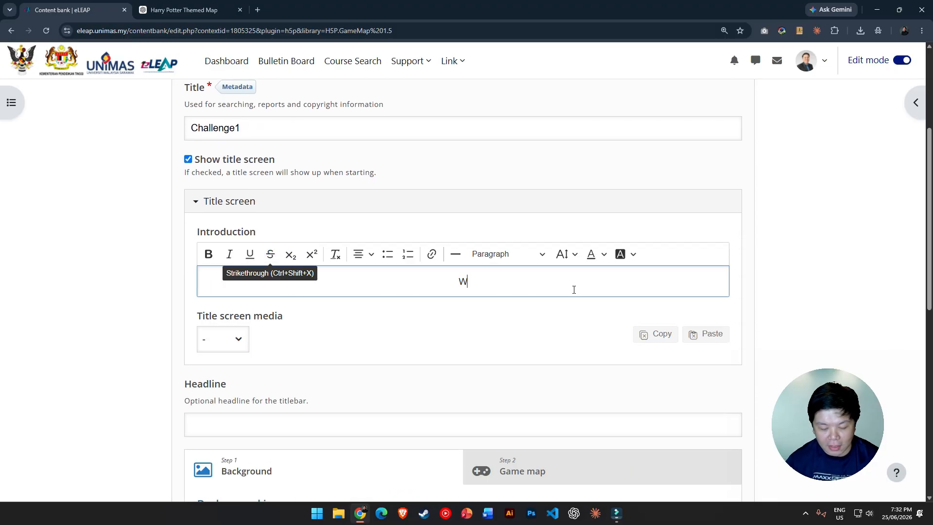
pyautogui.write('elcome to the R')
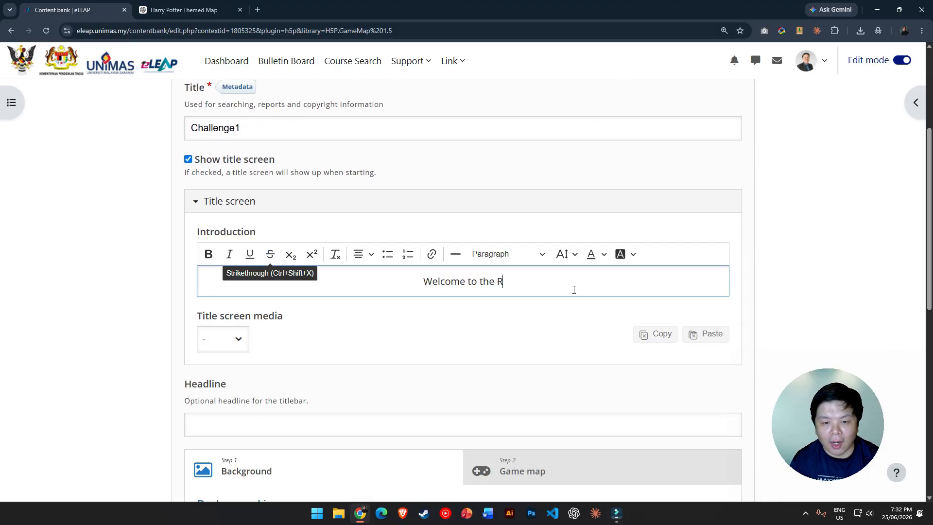
pyautogui.write('ealm of Learning ')
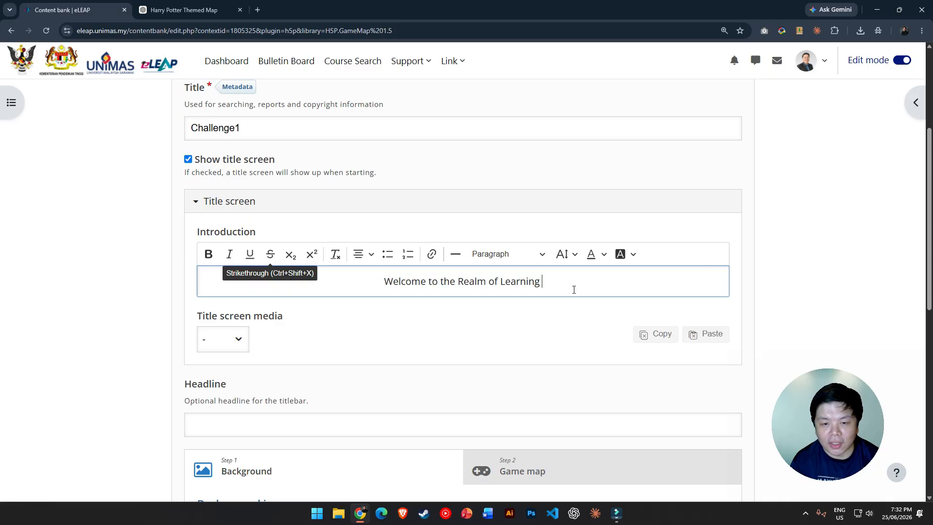
pyautogui.write('Theories')
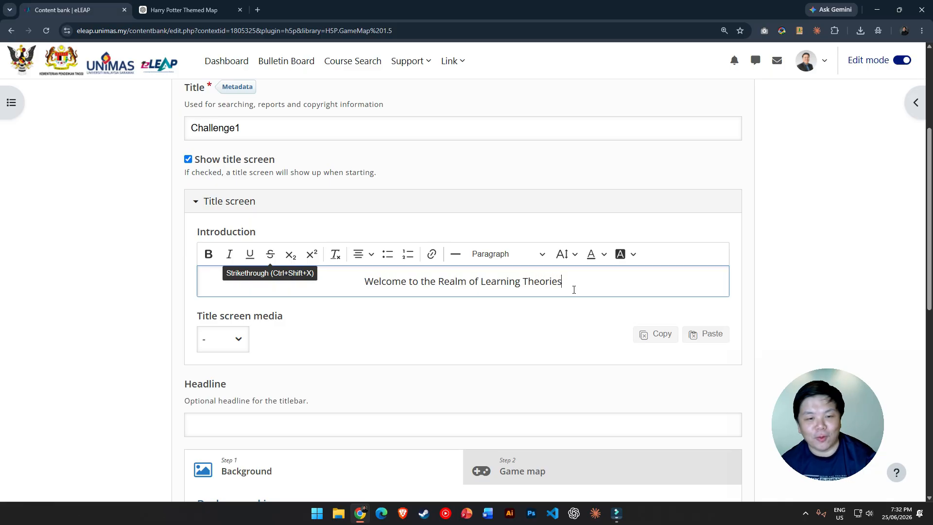
# Step: Make the welcome line bold and add a second, non-bold line "In this realm, there are..." below it
pyautogui.hotkey('ctrl', 'a')
pyautogui.click(208, 254)
pyautogui.click(607, 279)
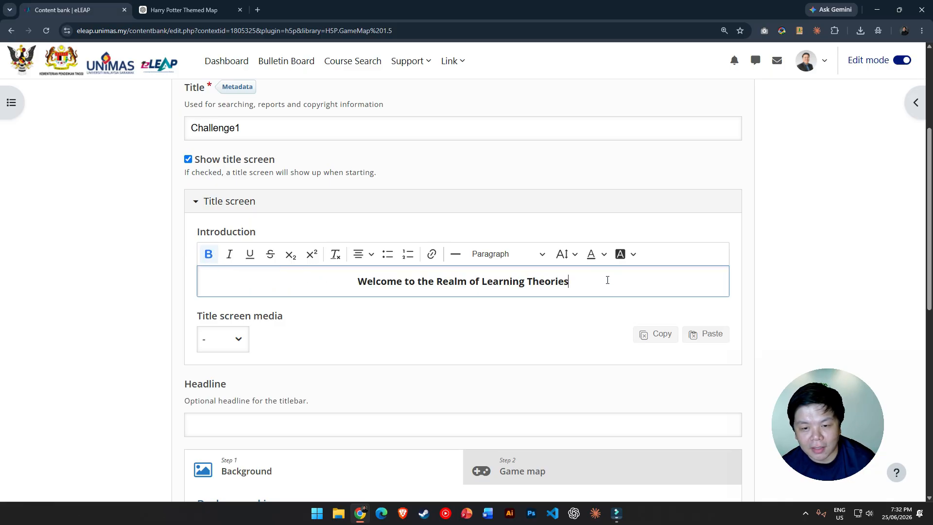
pyautogui.press('Return')
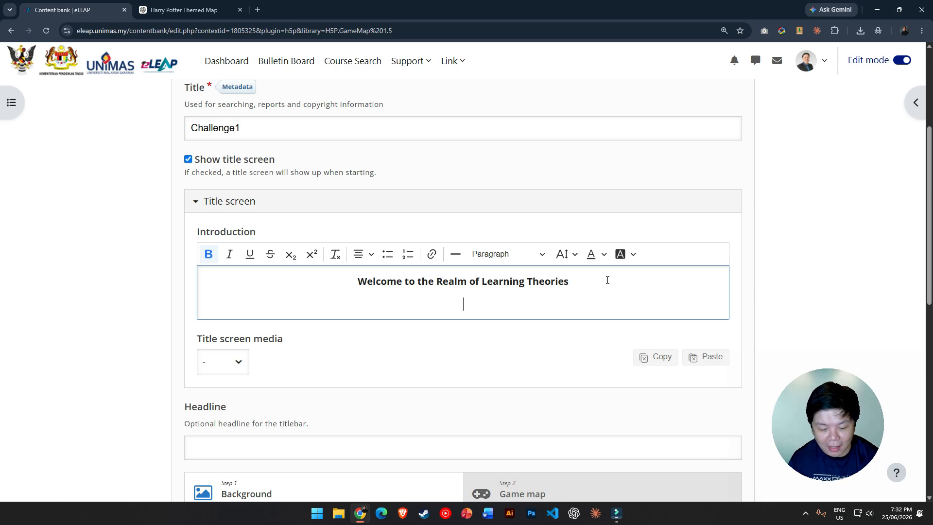
pyautogui.write('T')
pyautogui.press('BackSpace')
pyautogui.hotkey('ctrl', 'b')
pyautogui.write('In this r')
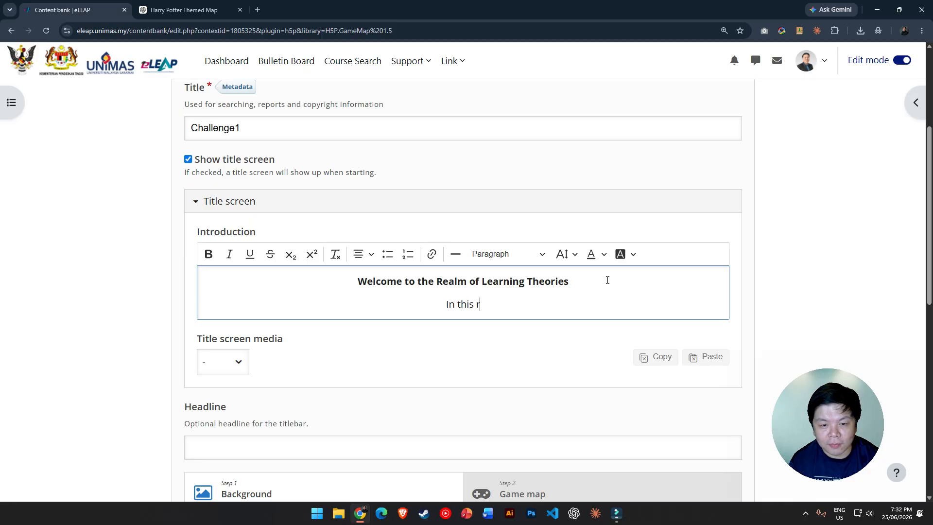
pyautogui.write('ealm, there are...')
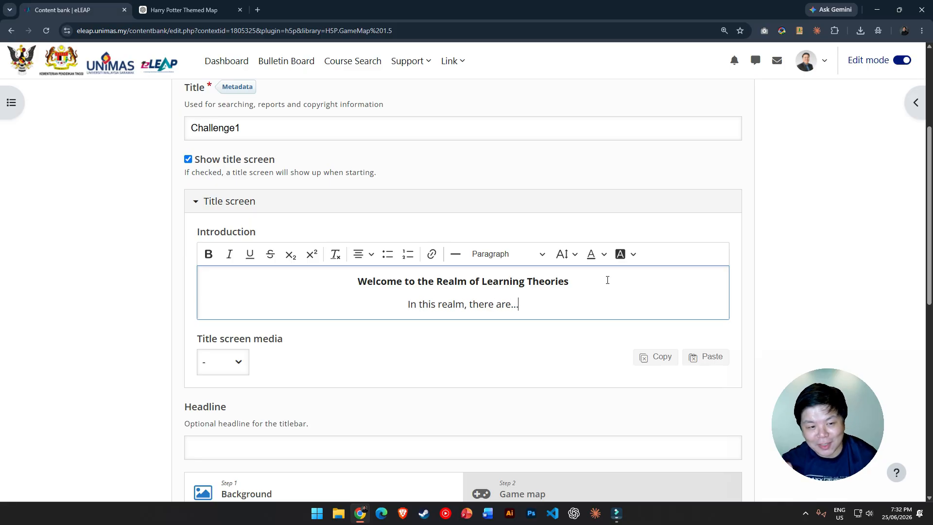
# Step: Set the title screen media to Video and title the video "welcoming video"
pyautogui.scroll(-2, 573, 286)
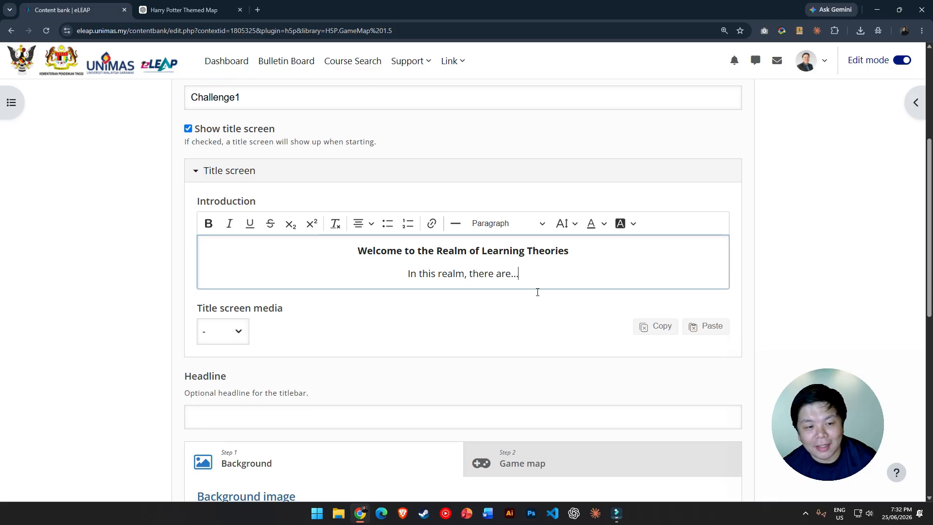
pyautogui.click(237, 264)
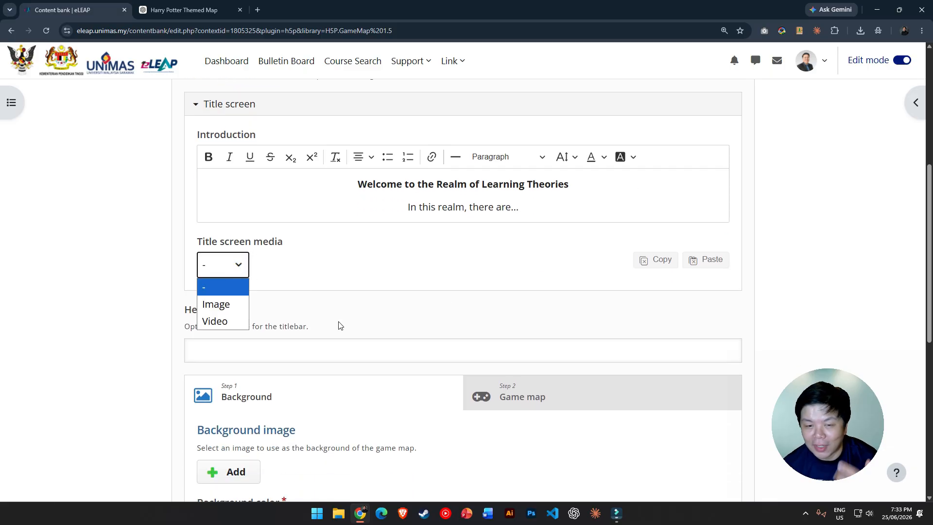
pyautogui.click(240, 320)
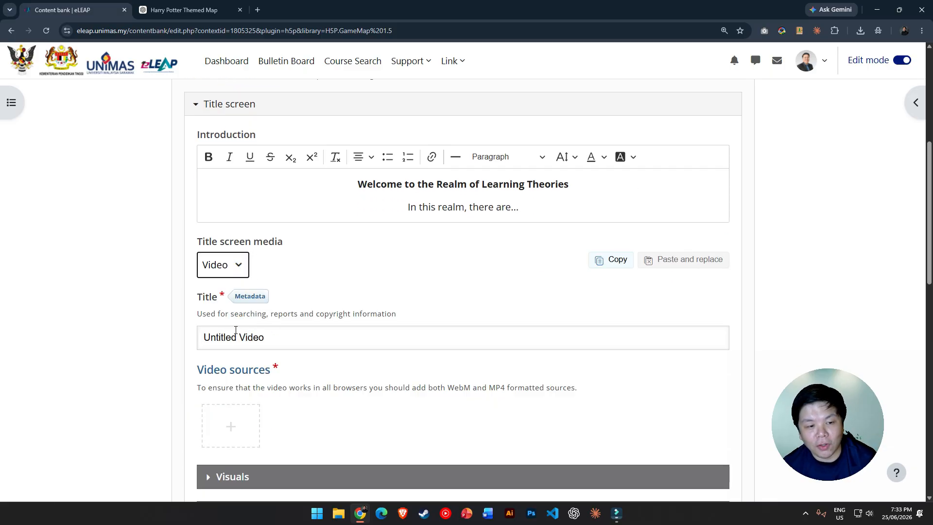
pyautogui.tripleClick(313, 337)
pyautogui.scroll(-1, 500, 287)
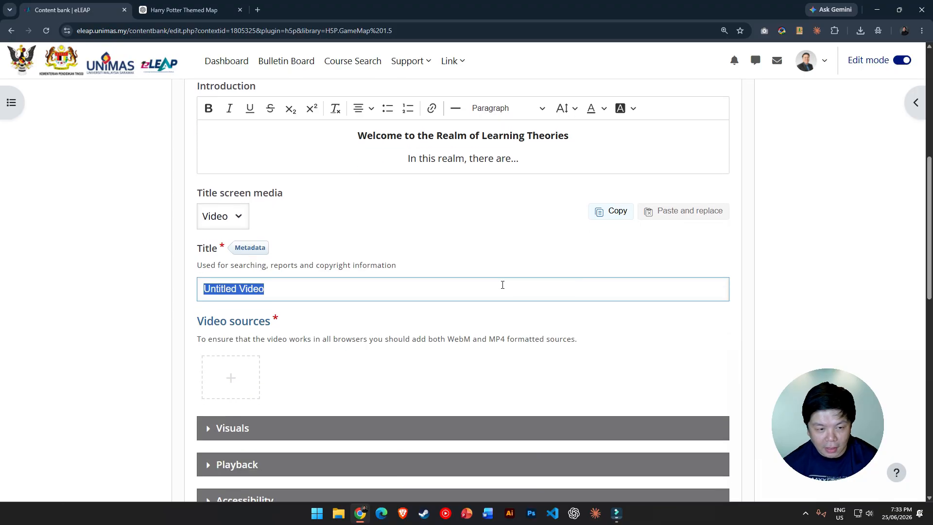
pyautogui.write('welcomin')
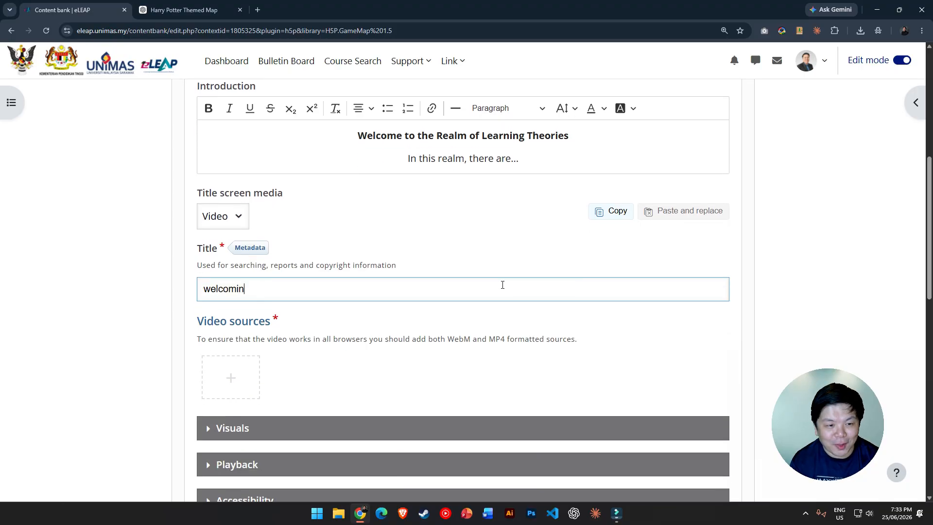
pyautogui.write('g video')
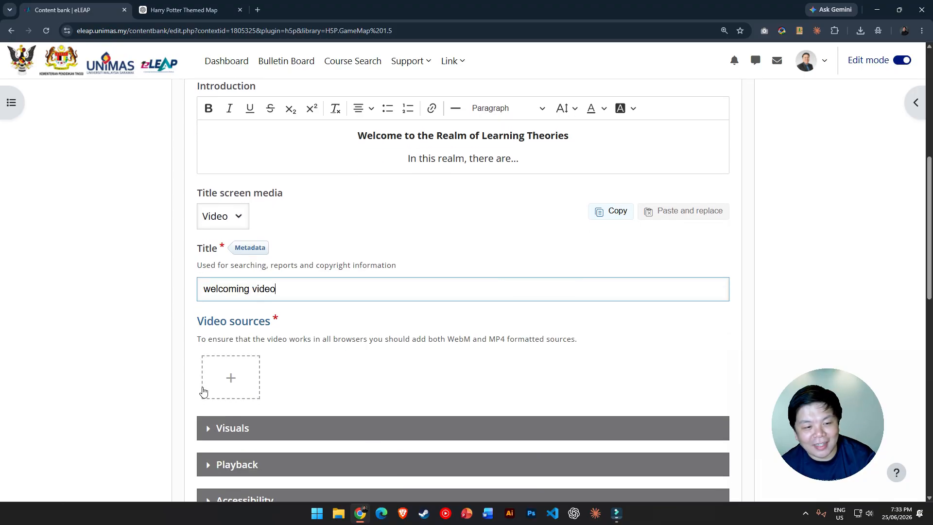
pyautogui.click(234, 387)
pyautogui.scroll(-2, 302, 379)
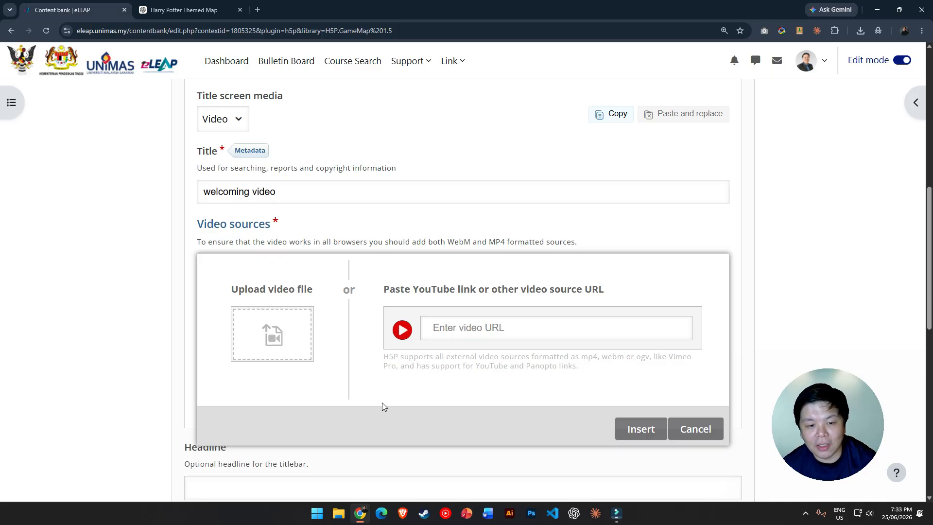
pyautogui.click(457, 327)
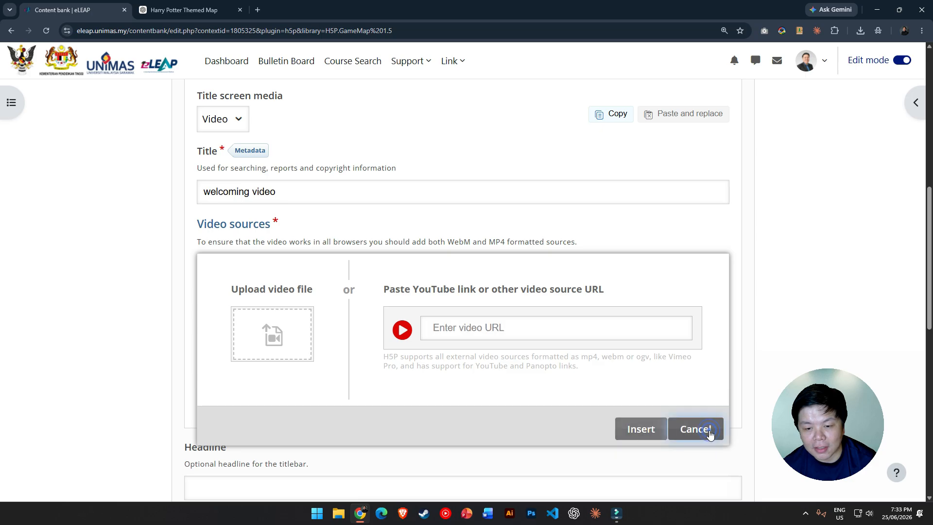
pyautogui.click(708, 431)
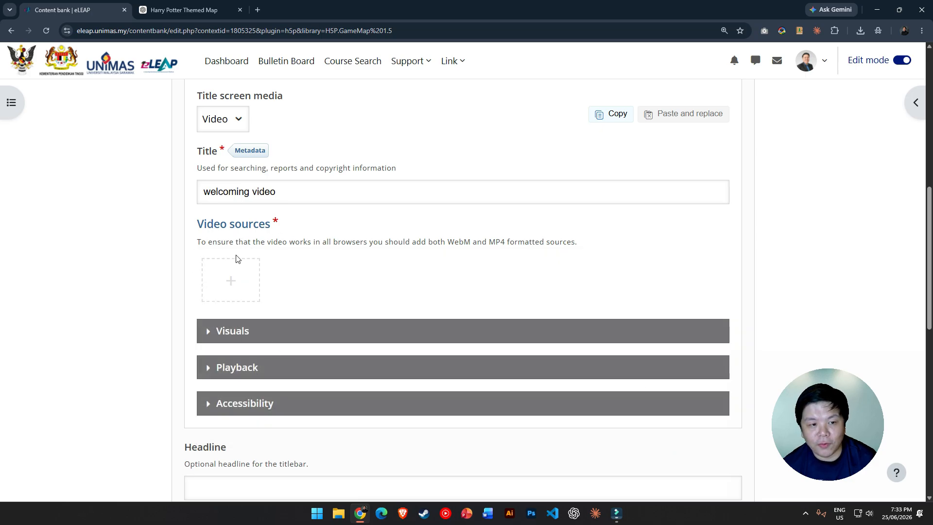
pyautogui.click(228, 281)
# Step: Change the title screen media type to Image and confirm the content type change
pyautogui.click(238, 119)
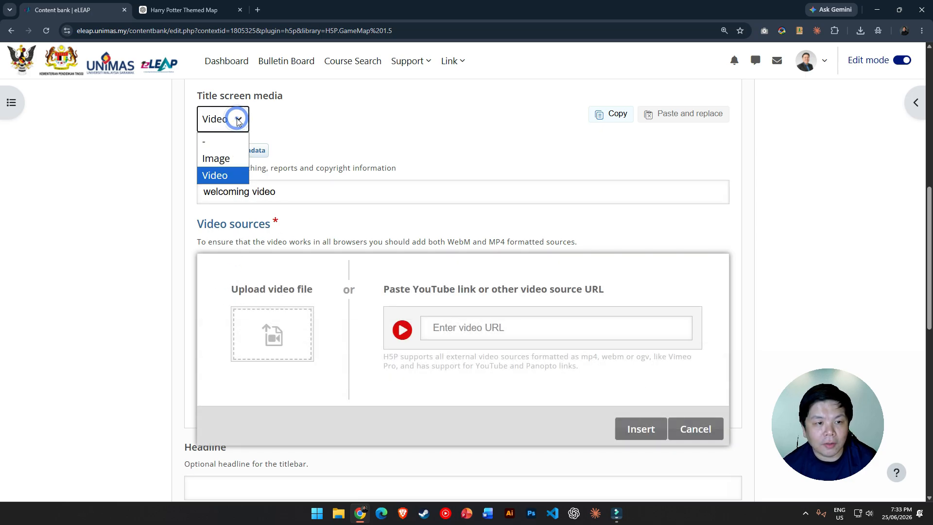
pyautogui.click(216, 154)
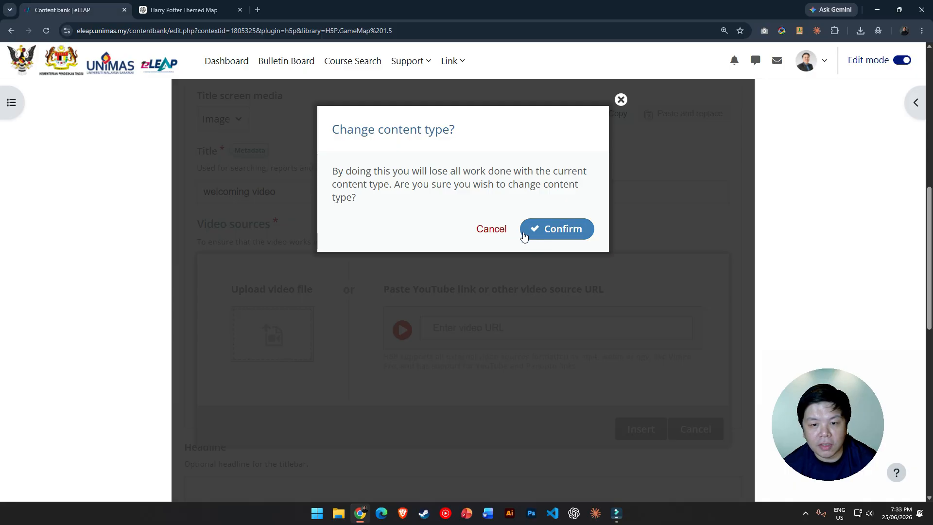
pyautogui.click(547, 229)
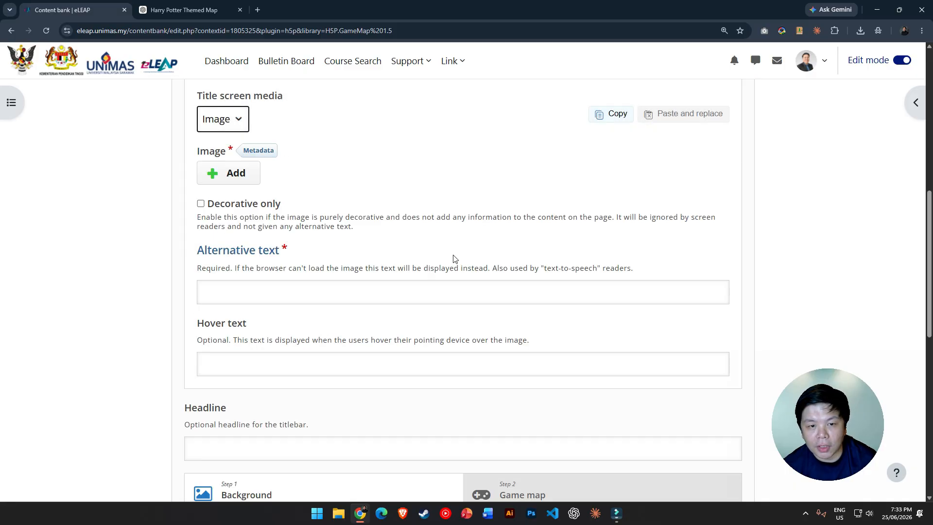
pyautogui.click(223, 123)
pyautogui.click(221, 158)
# Step: Look over the title screen's image settings and collapse the title screen section
pyautogui.scroll(3, 493, 225)
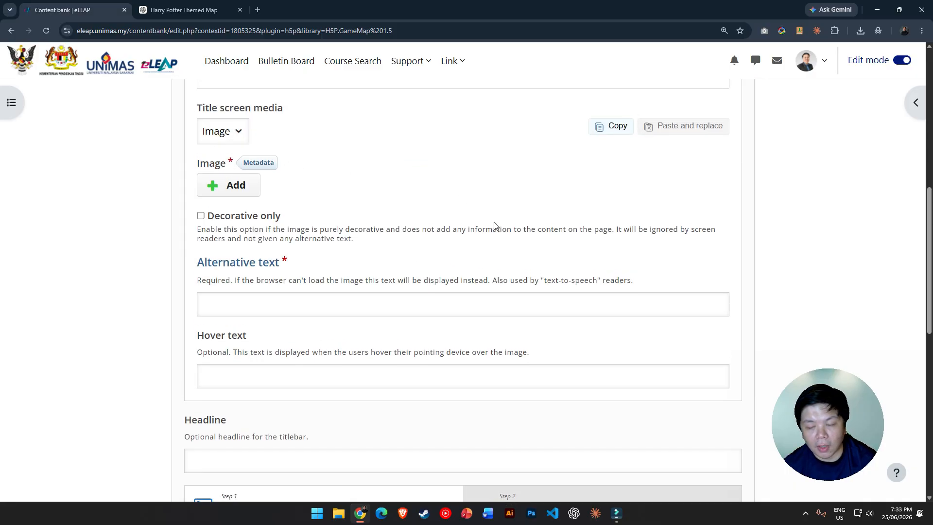
pyautogui.scroll(-3, 495, 225)
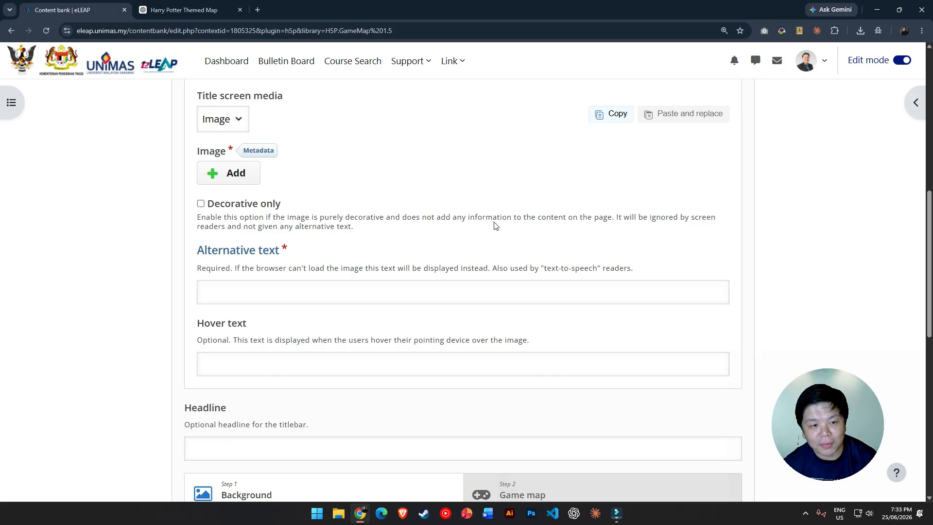
pyautogui.scroll(2, 495, 225)
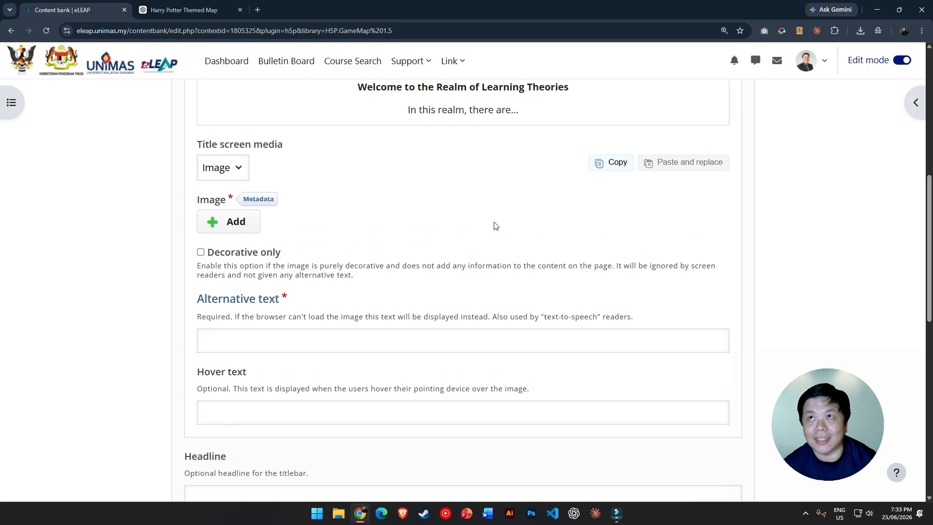
pyautogui.scroll(-3, 498, 231)
pyautogui.scroll(5, 498, 231)
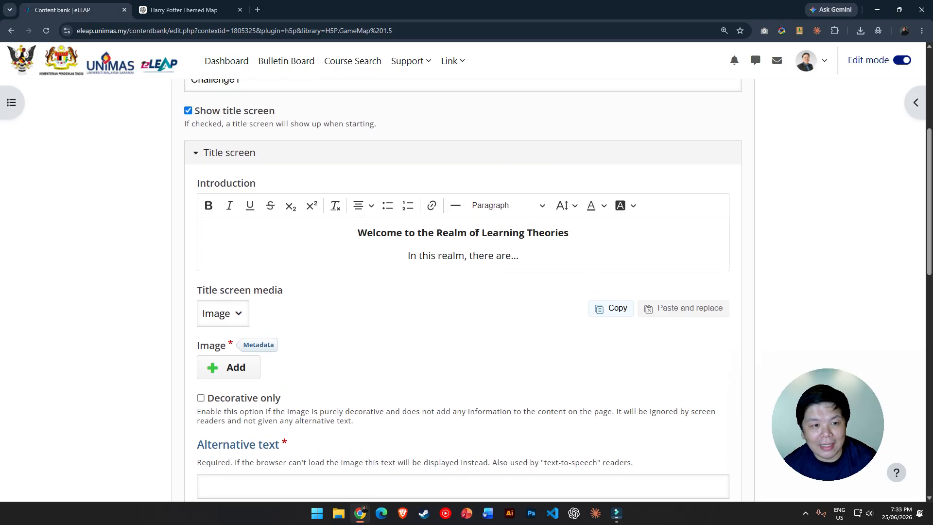
pyautogui.click(194, 157)
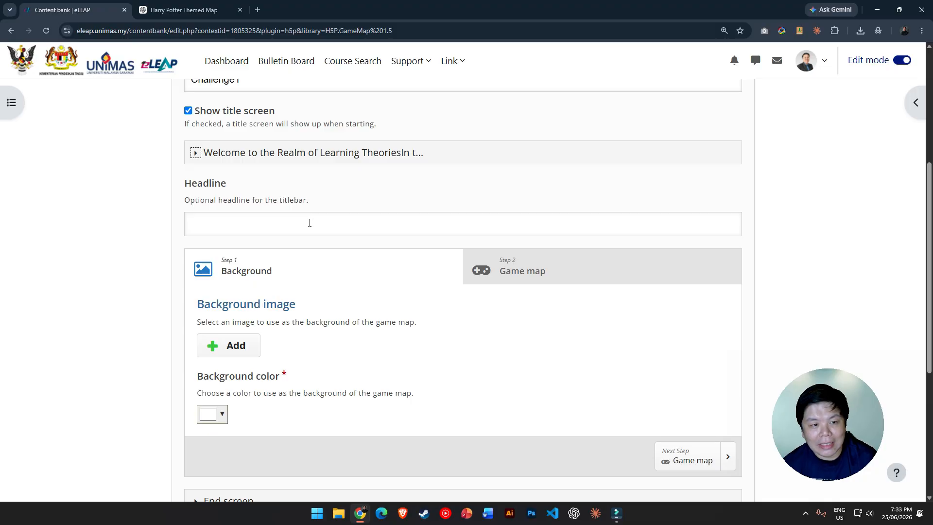
pyautogui.moveTo(200, 200); pyautogui.dragTo(330, 207)
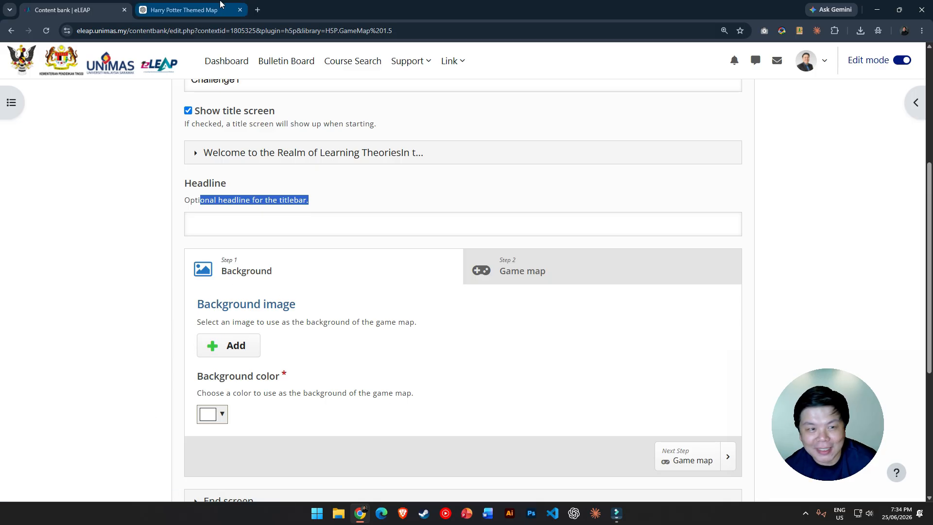
# Step: Switch to the ChatGPT conversation, close the enlarged image and examine the prompt that produced the first game map
pyautogui.click(195, 6)
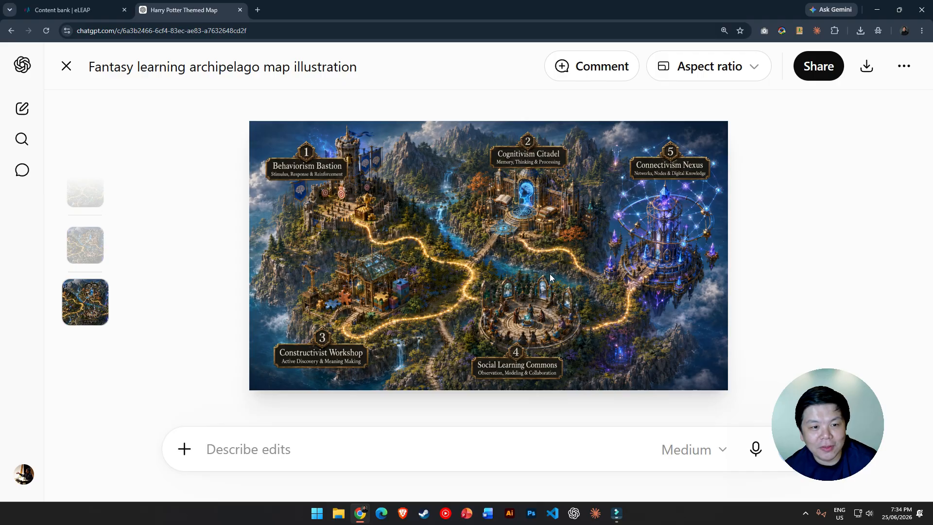
pyautogui.click(66, 66)
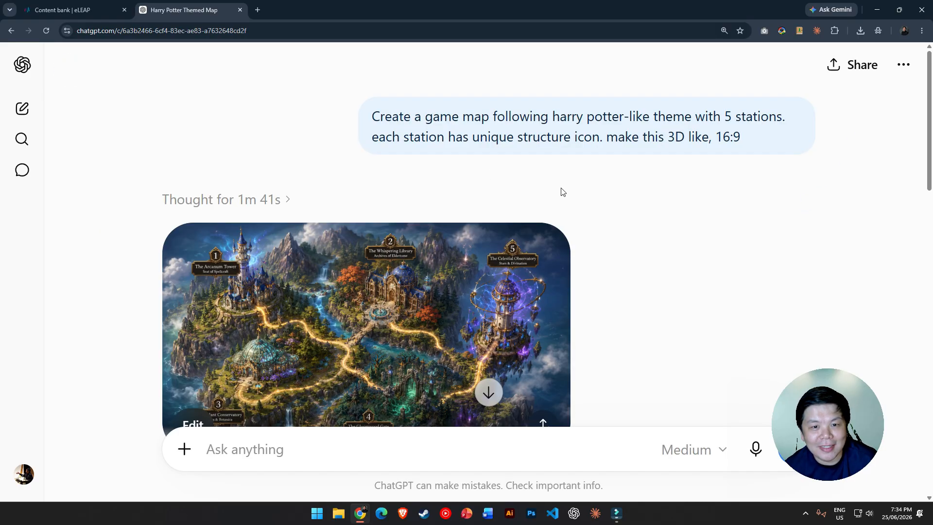
pyautogui.moveTo(371, 115); pyautogui.dragTo(758, 138)
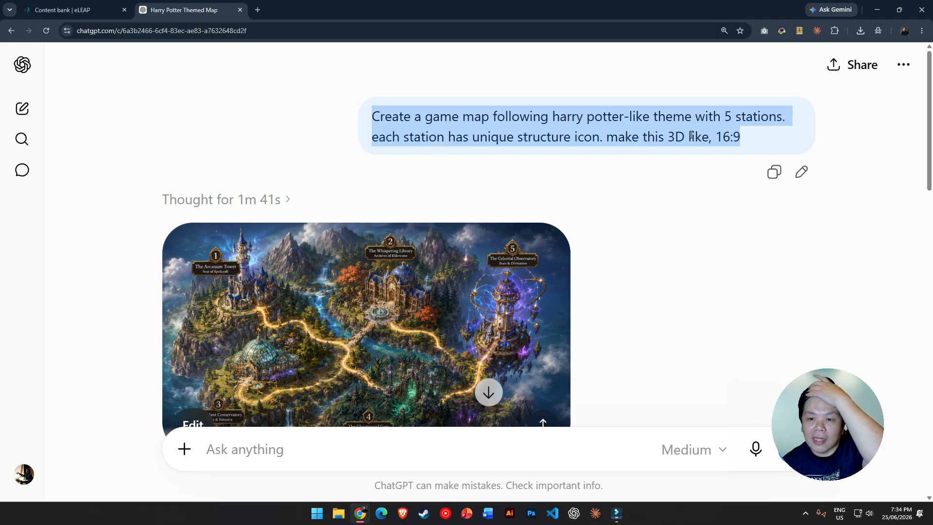
pyautogui.moveTo(696, 116); pyautogui.dragTo(780, 111)
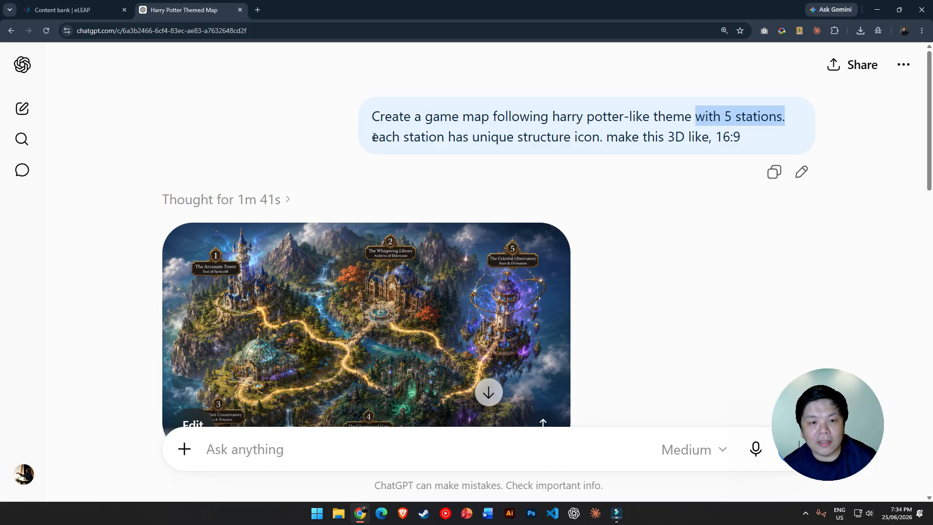
pyautogui.moveTo(374, 137); pyautogui.dragTo(586, 157)
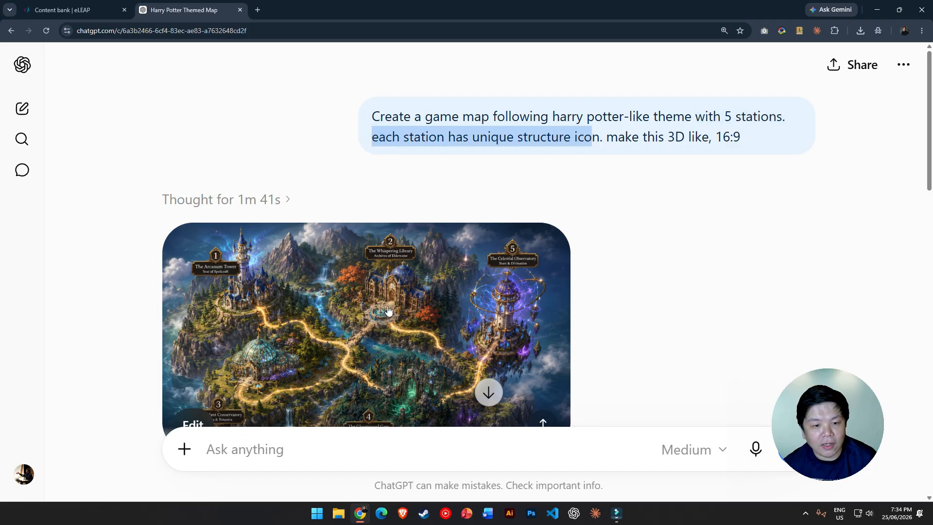
pyautogui.moveTo(621, 133); pyautogui.dragTo(740, 140)
pyautogui.click(751, 142)
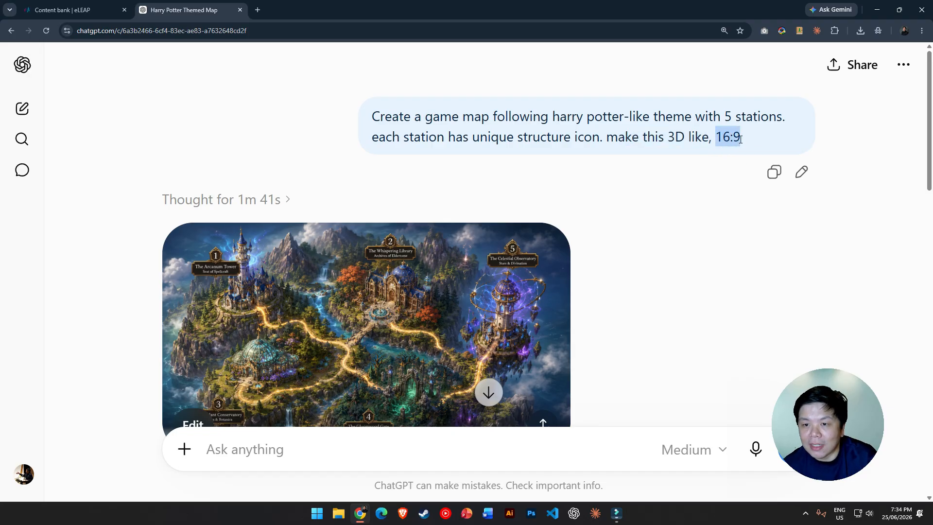
pyautogui.click(741, 140)
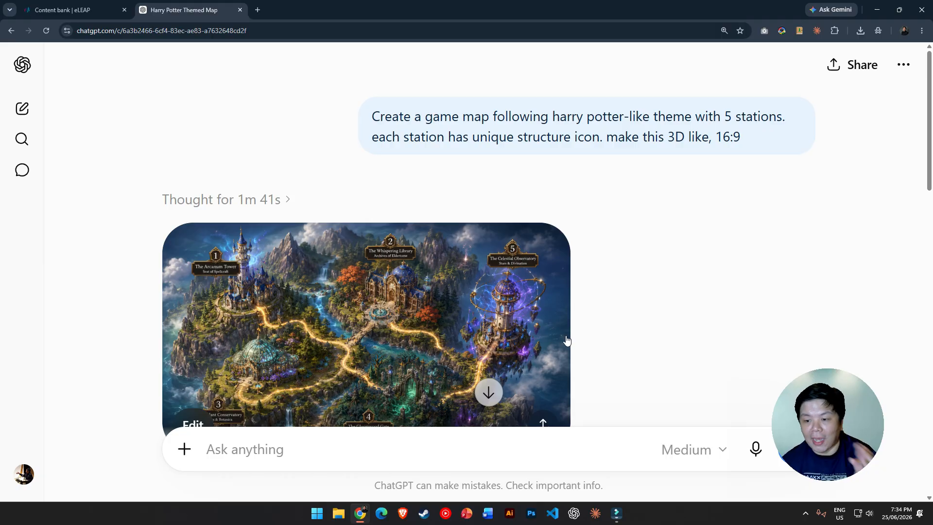
pyautogui.scroll(-2, 563, 339)
pyautogui.scroll(1, 565, 336)
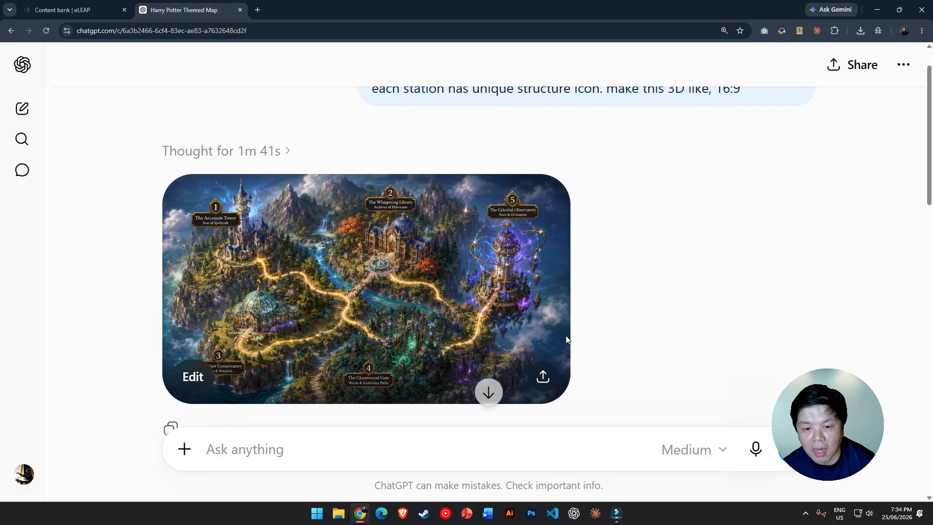
pyautogui.scroll(1, 705, 250)
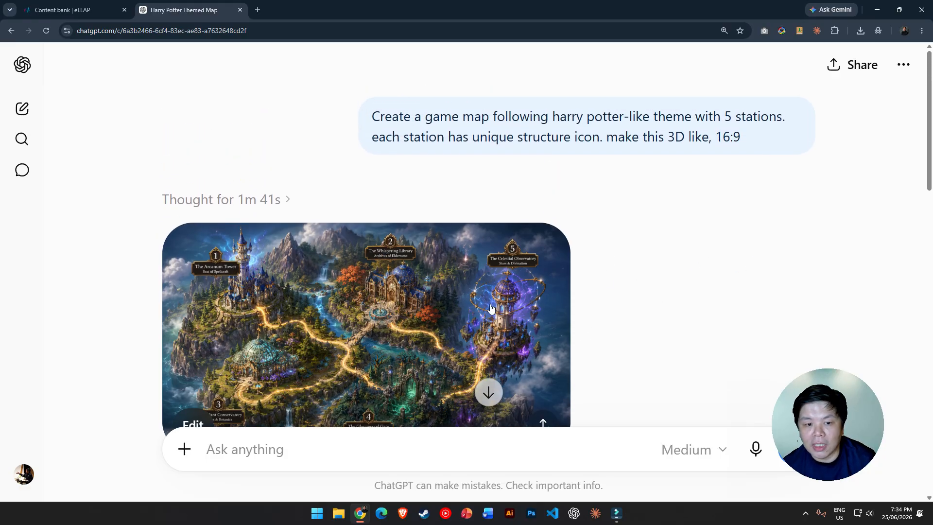
# Step: Open the last generated map image with the learning theory stations and download it
pyautogui.scroll(-15, 549, 321)
pyautogui.scroll(-4, 553, 332)
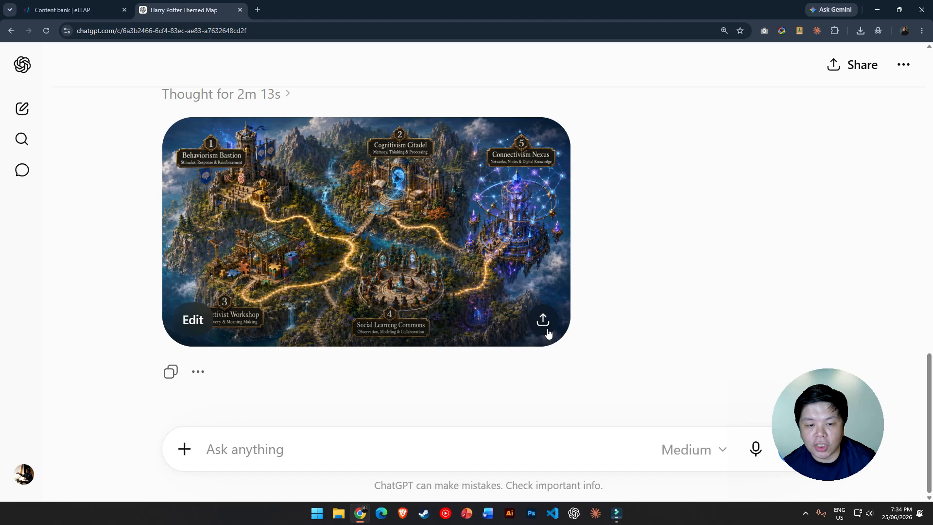
pyautogui.click(410, 275)
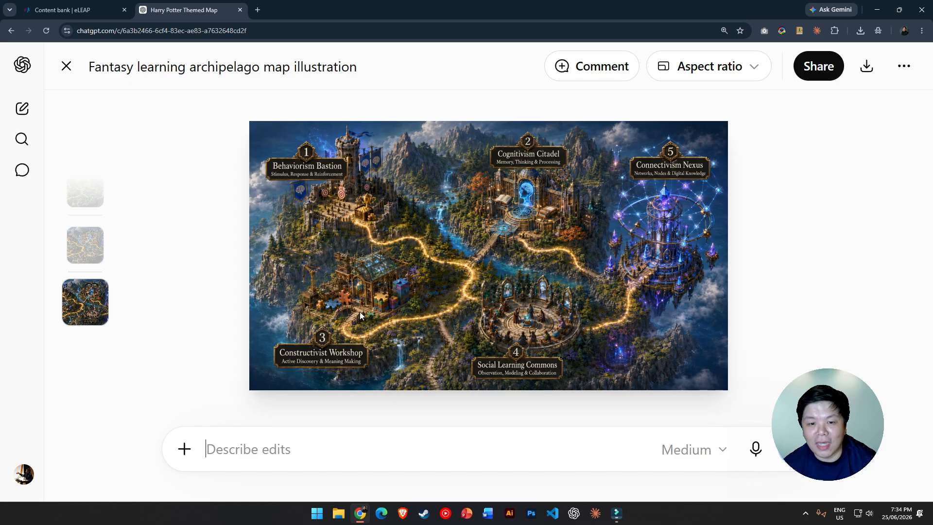
pyautogui.click(869, 68)
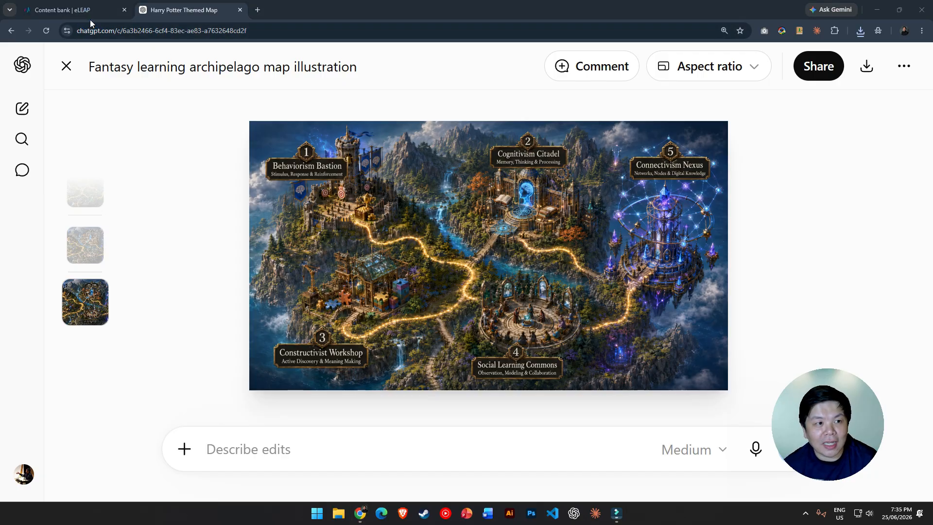
# Step: Return to the eLEAP content bank and upload "ChatGPT Image Jun 25, 2026, 07_34_54 PM.png" as the game map's background image
pyautogui.click(79, 11)
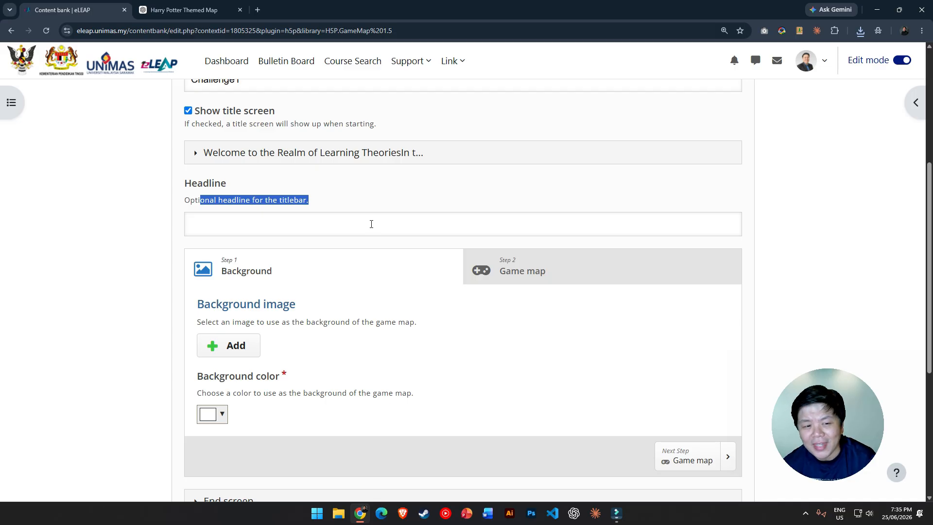
pyautogui.click(238, 348)
pyautogui.doubleClick(130, 112)
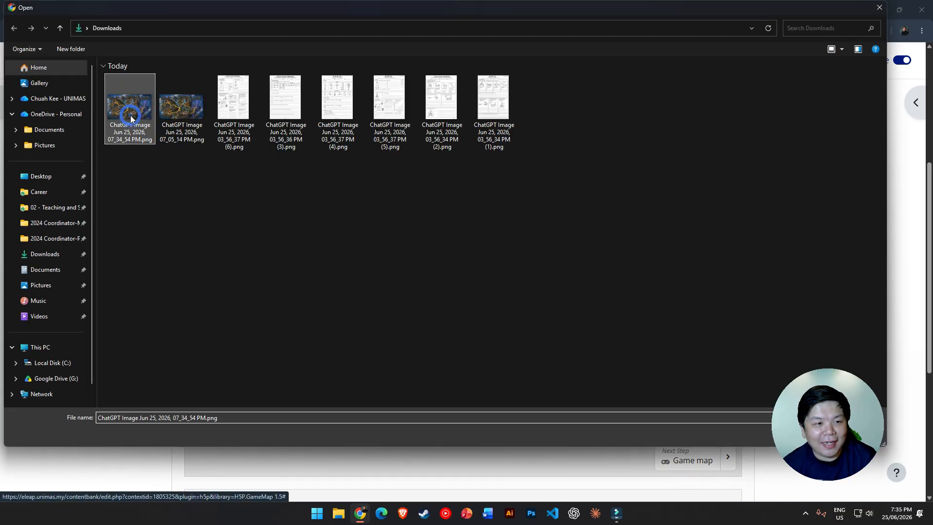
pyautogui.scroll(-2, 241, 307)
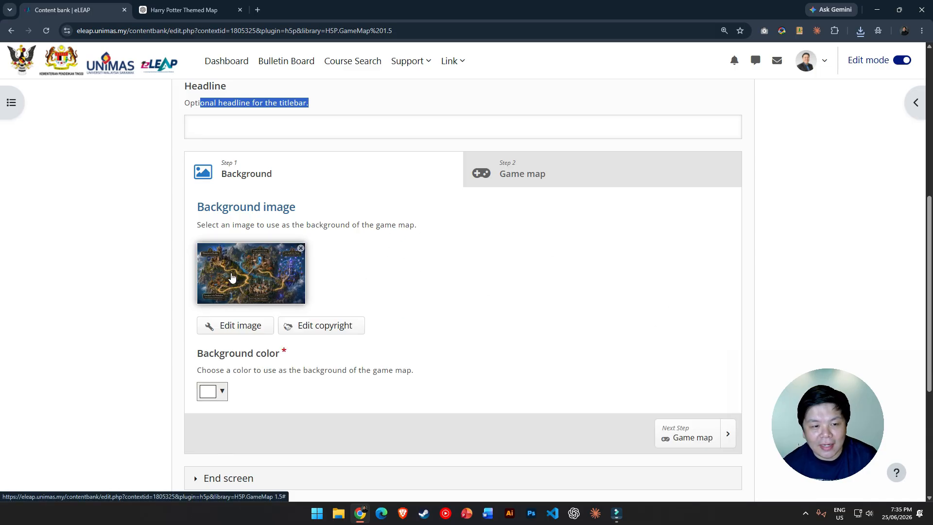
pyautogui.scroll(-2, 267, 275)
pyautogui.scroll(2, 448, 256)
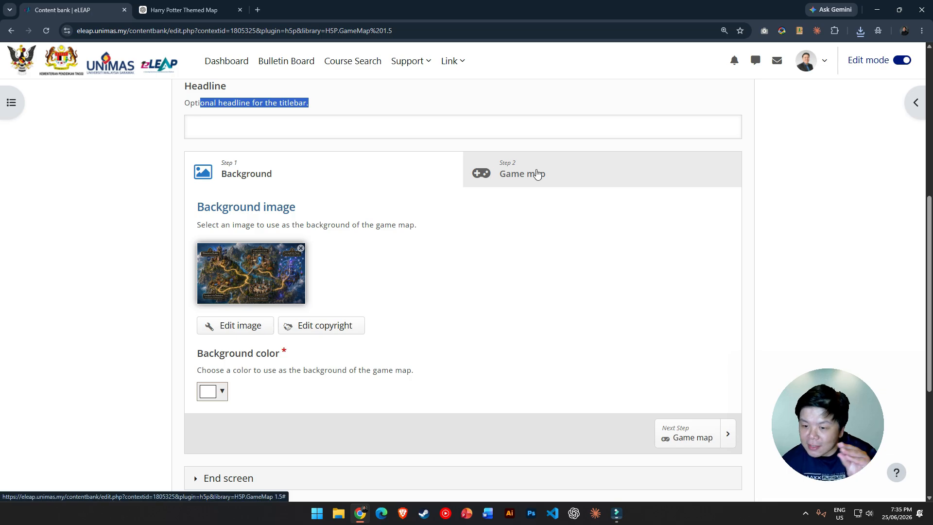
pyautogui.scroll(-6, 533, 191)
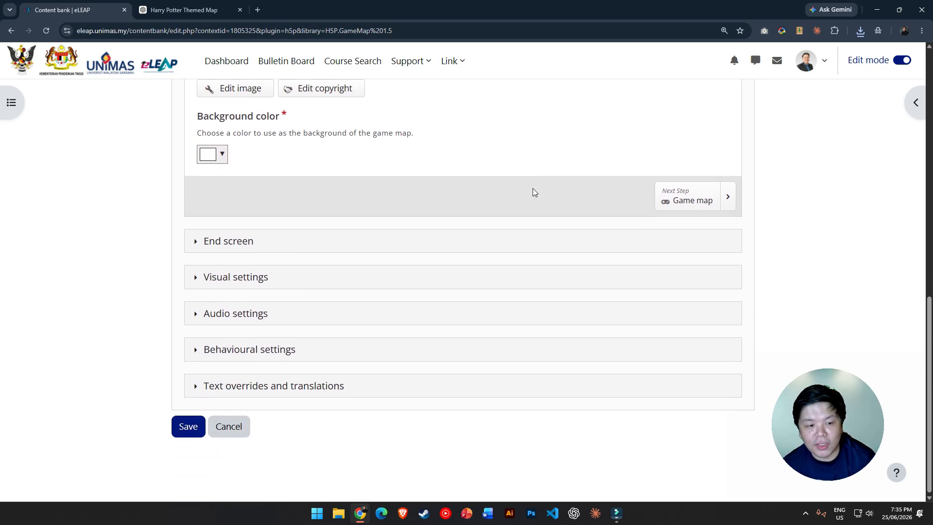
# Step: Expand the End screen section and look over its settings for unsuccessful and successful users
pyautogui.click(196, 241)
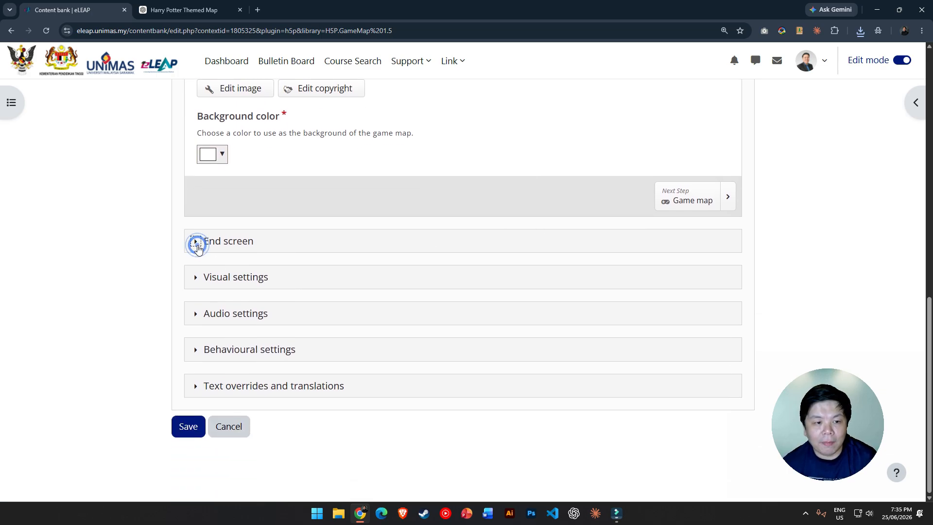
pyautogui.scroll(-2, 305, 272)
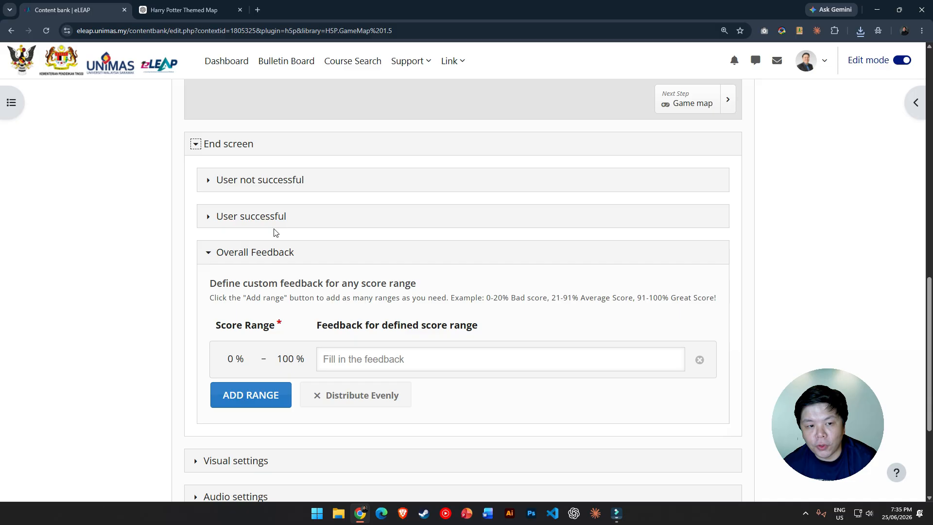
pyautogui.click(210, 180)
pyautogui.click(208, 180)
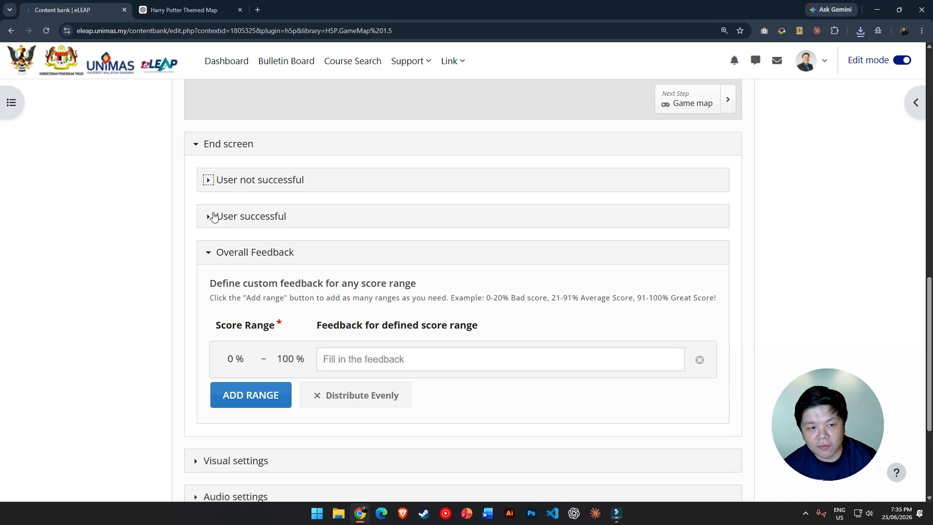
pyautogui.click(207, 217)
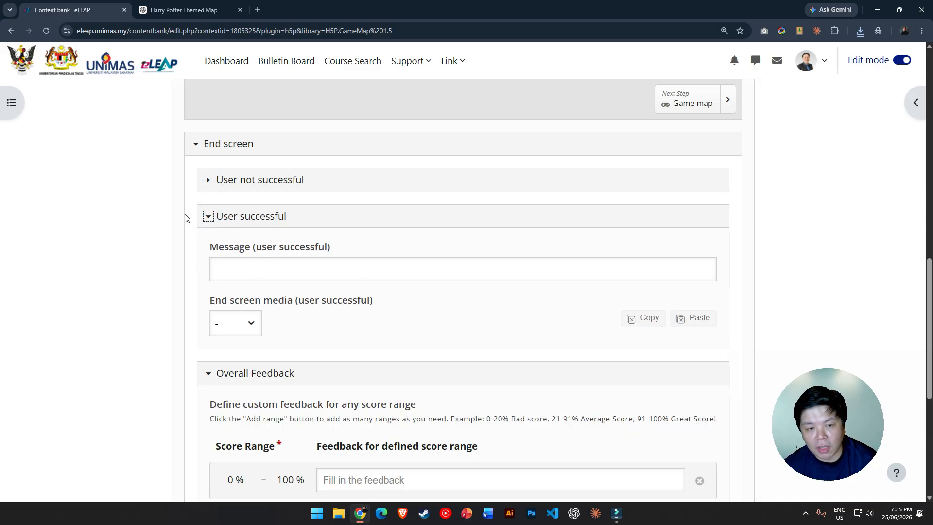
pyautogui.scroll(-3, 365, 330)
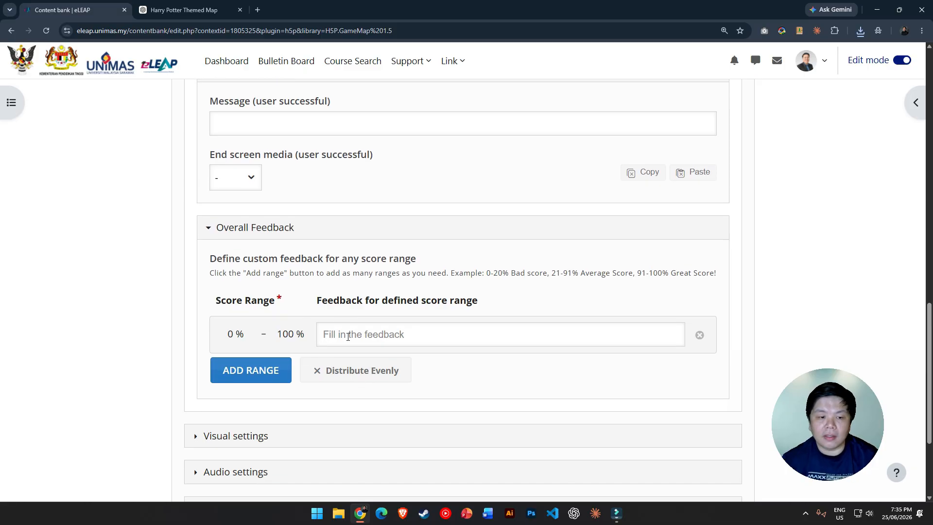
# Step: Add two more score ranges to the end screen's overall feedback
pyautogui.click(251, 370)
pyautogui.click(297, 332)
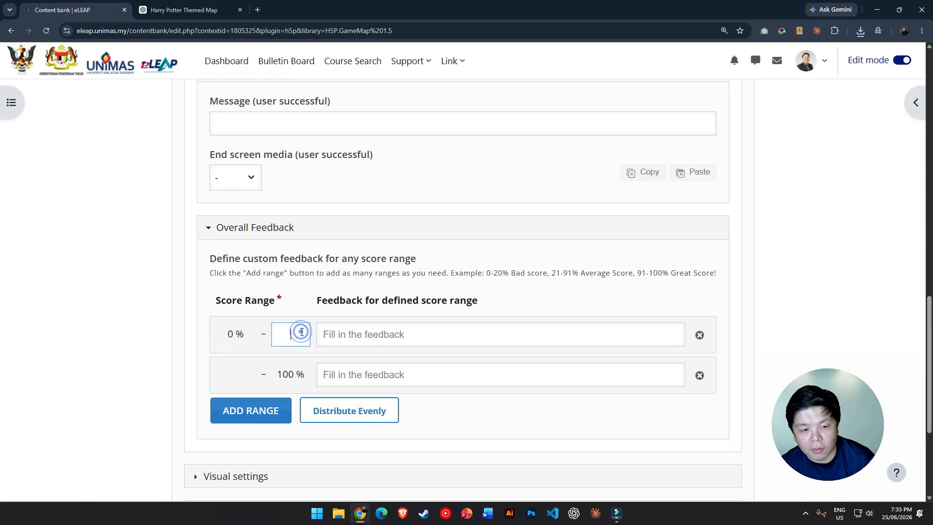
pyautogui.click(249, 411)
pyautogui.click(286, 368)
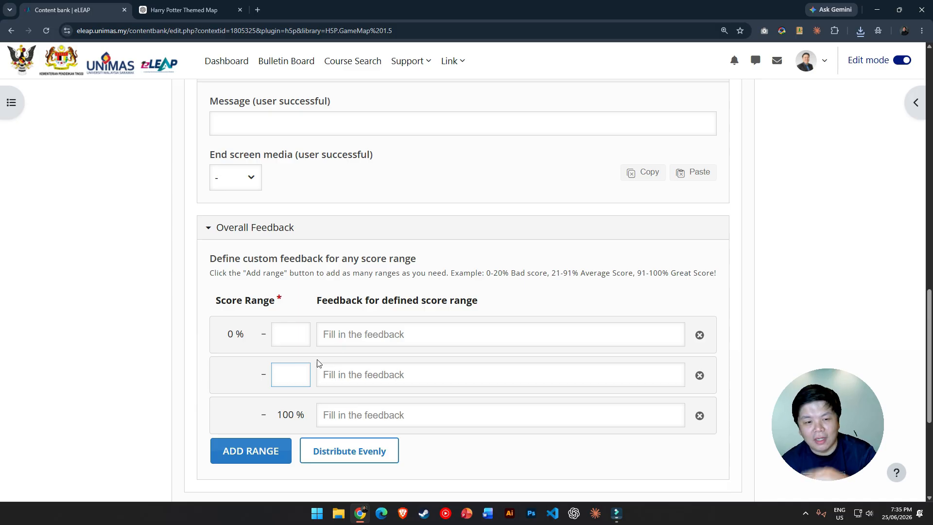
pyautogui.click(344, 337)
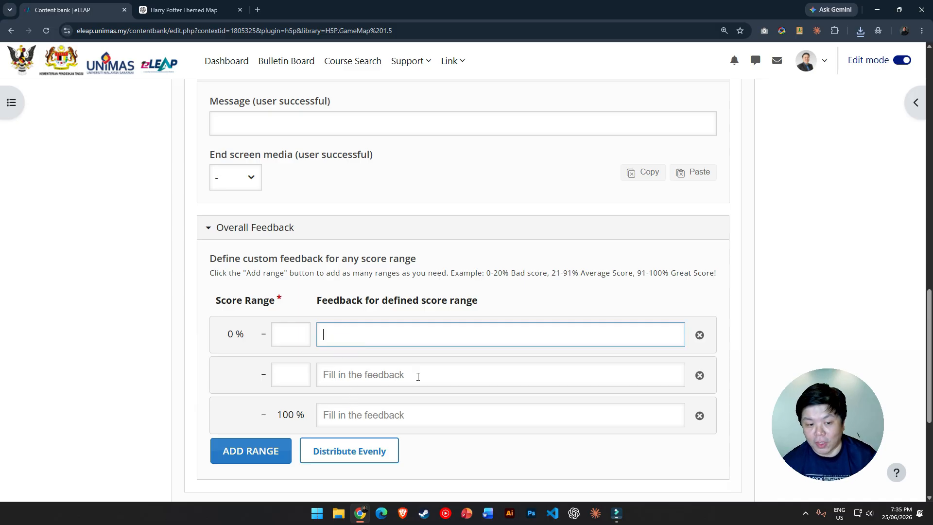
pyautogui.scroll(2, 418, 377)
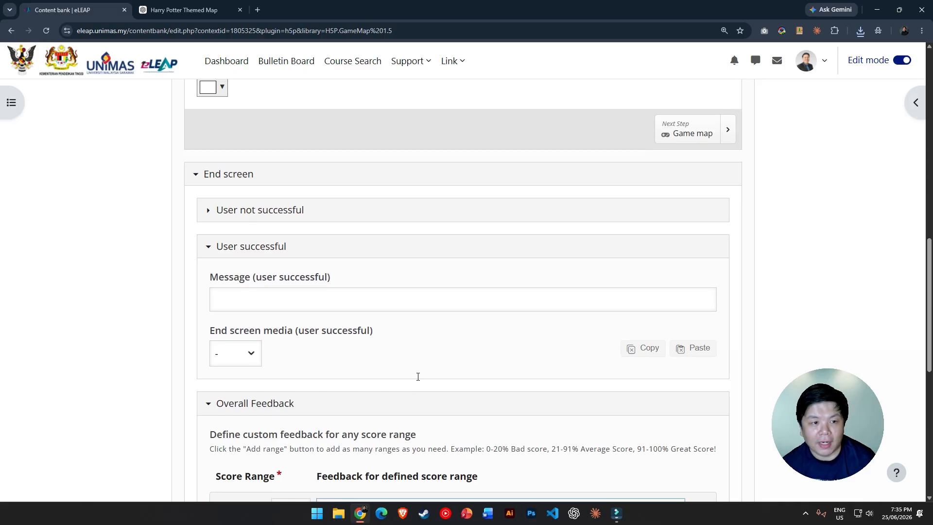
pyautogui.scroll(-1, 417, 377)
pyautogui.click(208, 279)
pyautogui.doubleClick(209, 281)
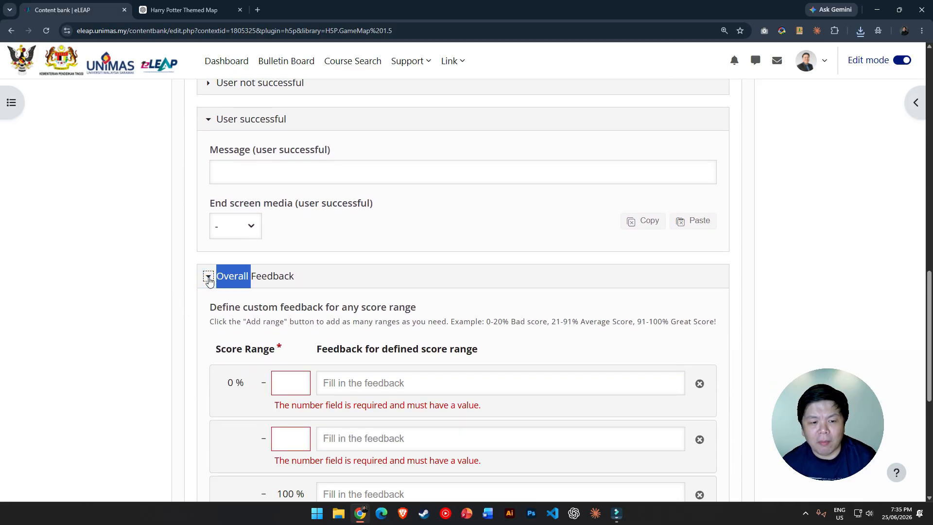
# Step: End the first score range at 30 % and give it the feedback "Try harder"
pyautogui.click(299, 391)
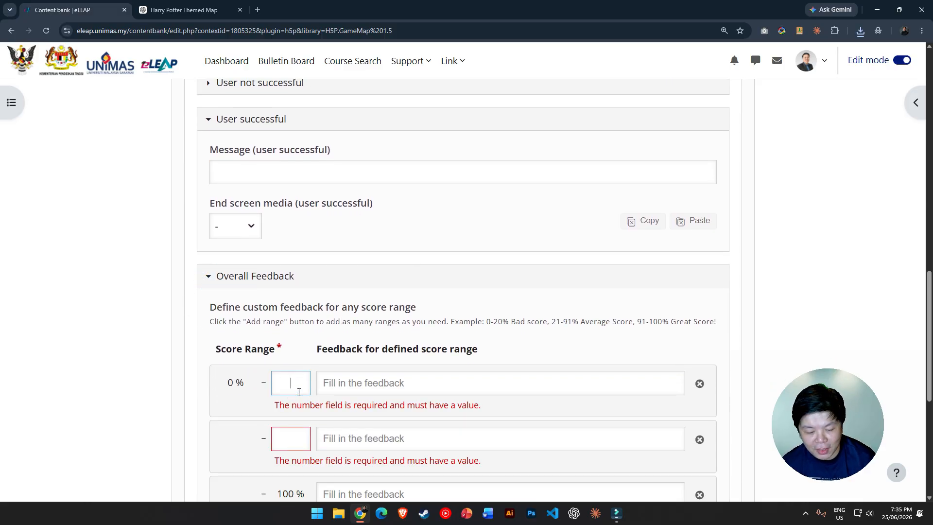
pyautogui.write('30')
pyautogui.click(350, 386)
pyautogui.write('Try ')
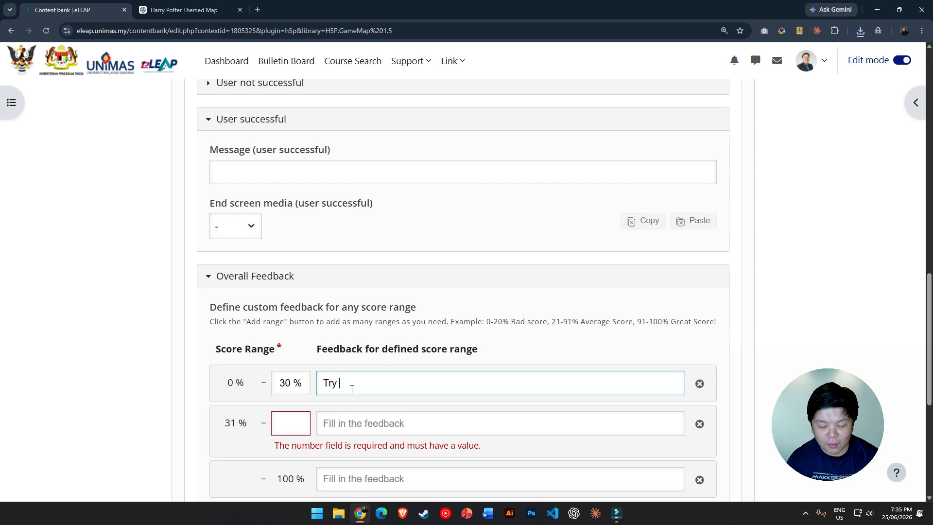
pyautogui.write('harder')
pyautogui.press('BackSpace')
pyautogui.scroll(-1, 366, 405)
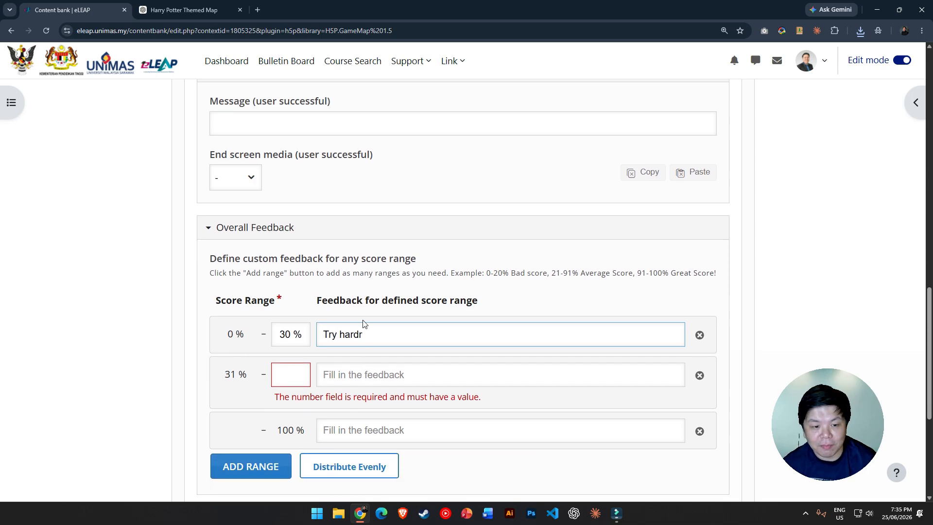
pyautogui.write('er')
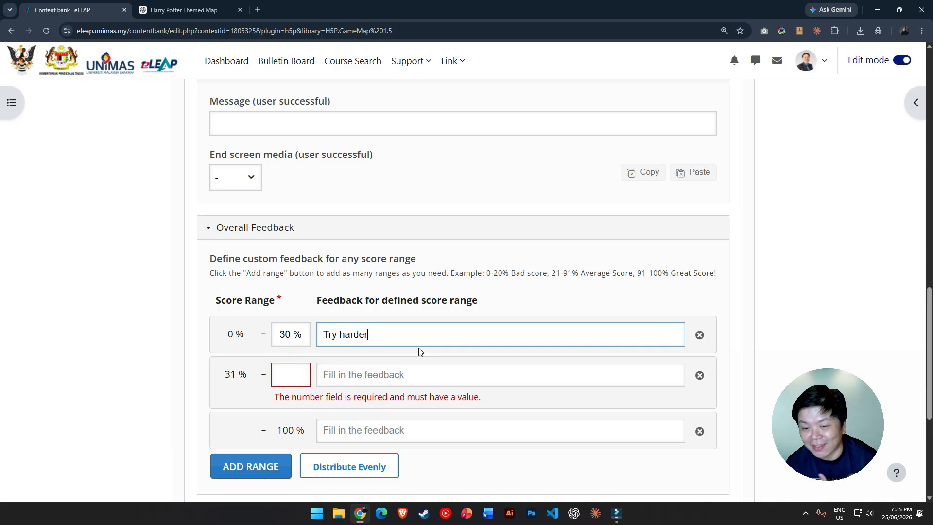
# Step: End the second score range at 80 % with the feedback "Good job", and give the last range the feedback "Congrats"
pyautogui.click(283, 382)
pyautogui.write('80')
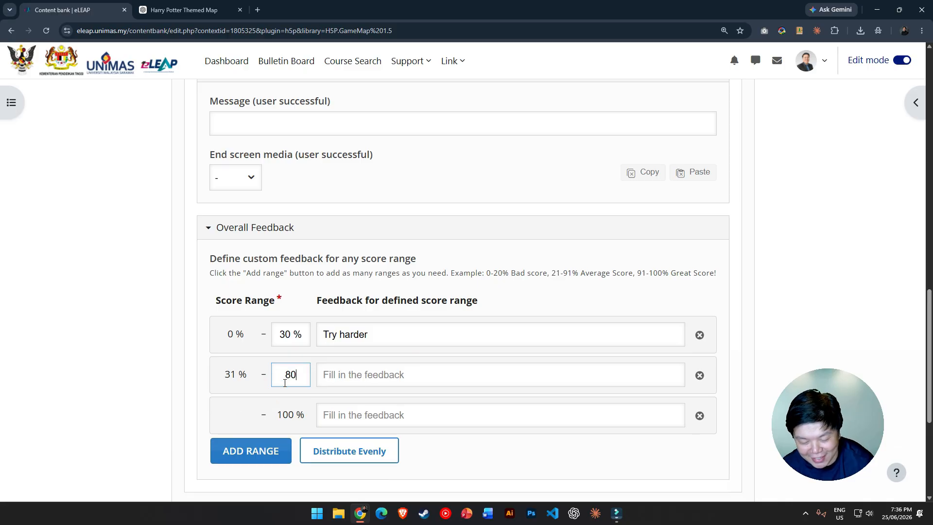
pyautogui.click(297, 417)
pyautogui.click(383, 378)
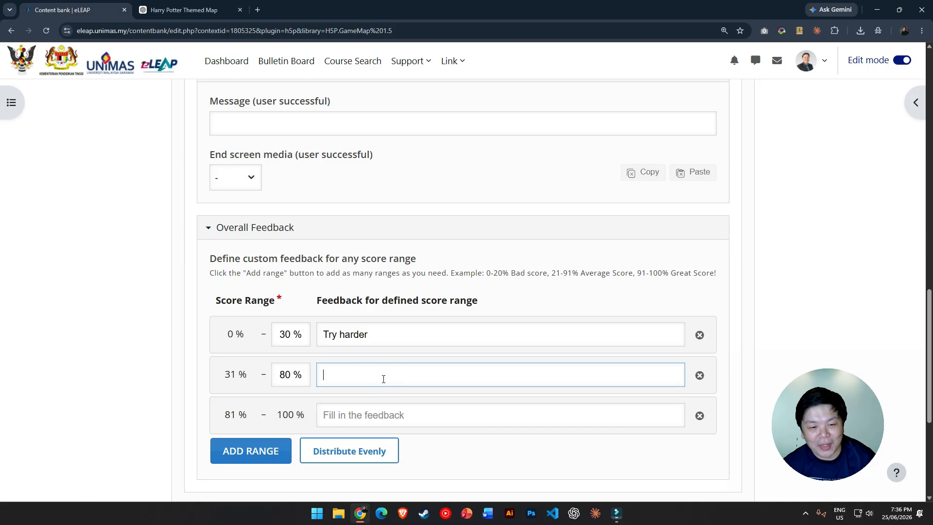
pyautogui.click(388, 416)
pyautogui.write('Congrats')
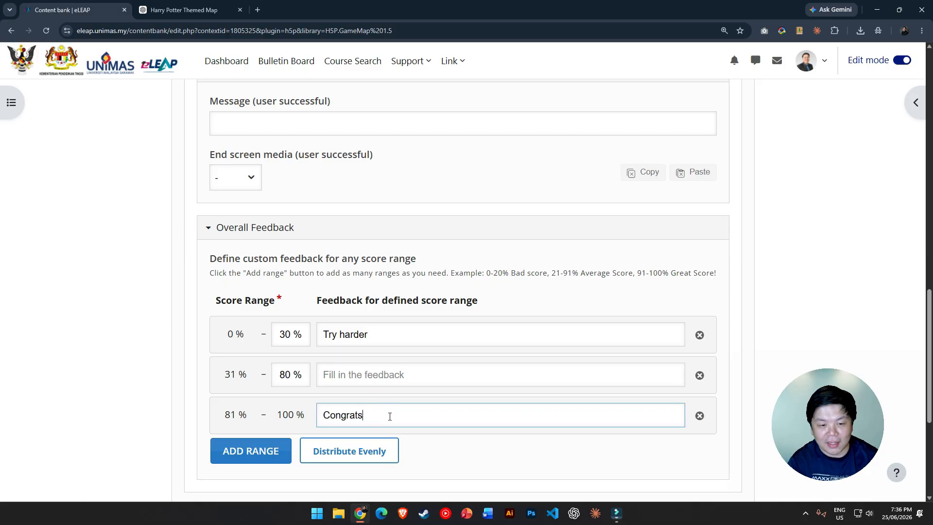
pyautogui.click(385, 380)
pyautogui.write('Good job')
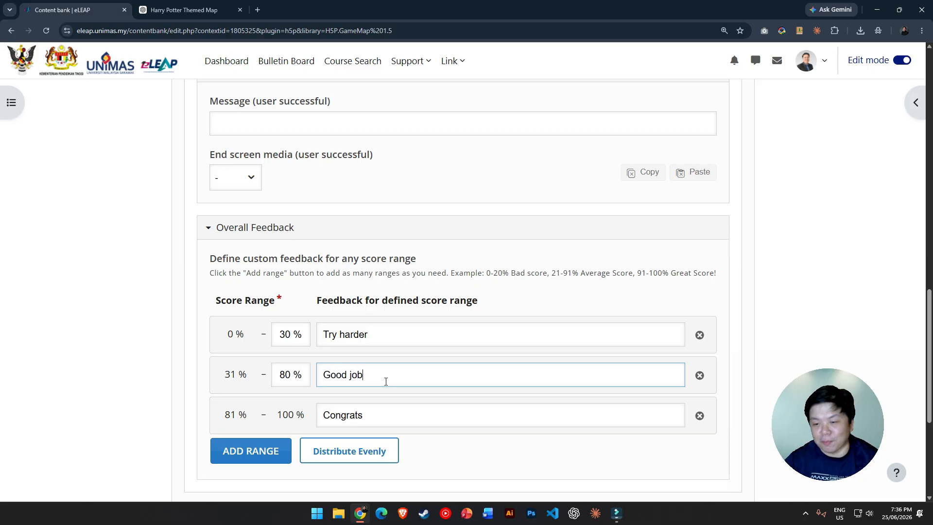
# Step: Collapse the Overall Feedback and End screen sections
pyautogui.scroll(-5, 386, 381)
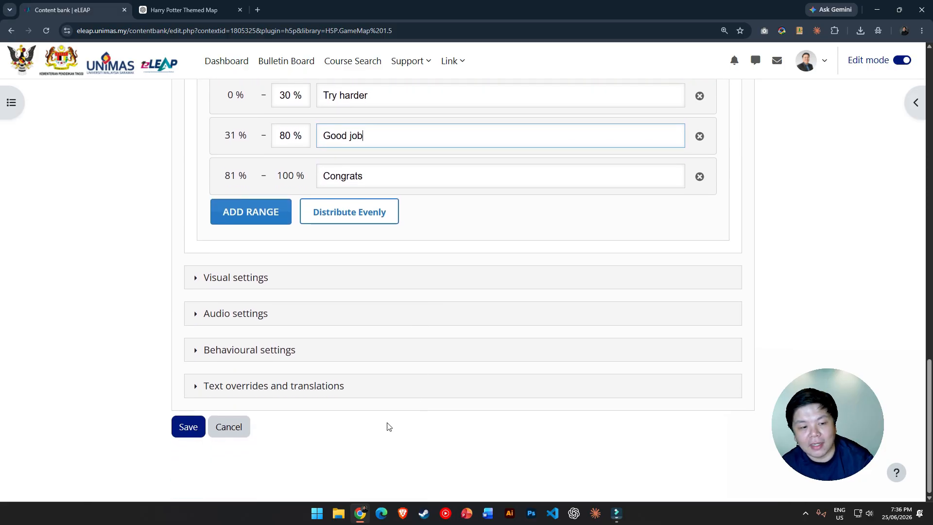
pyautogui.scroll(5, 308, 264)
pyautogui.click(209, 231)
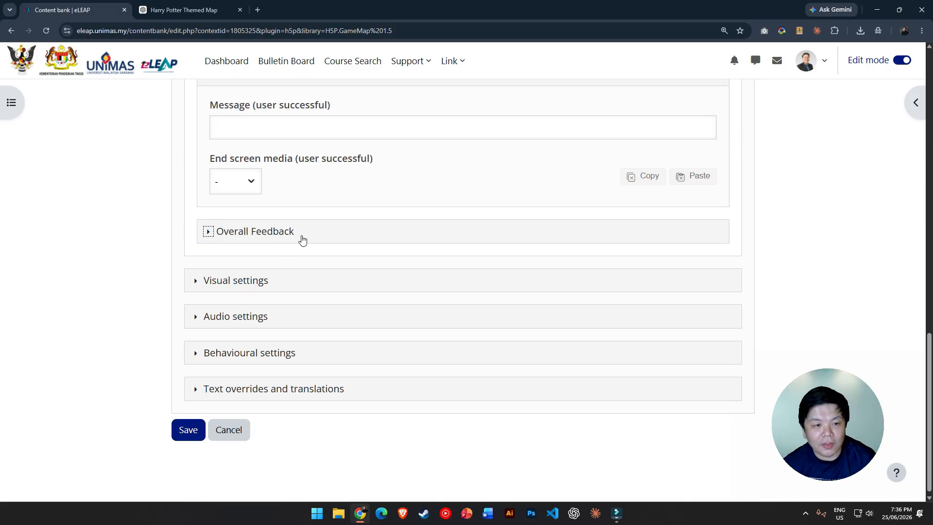
pyautogui.scroll(4, 286, 236)
pyautogui.click(204, 204)
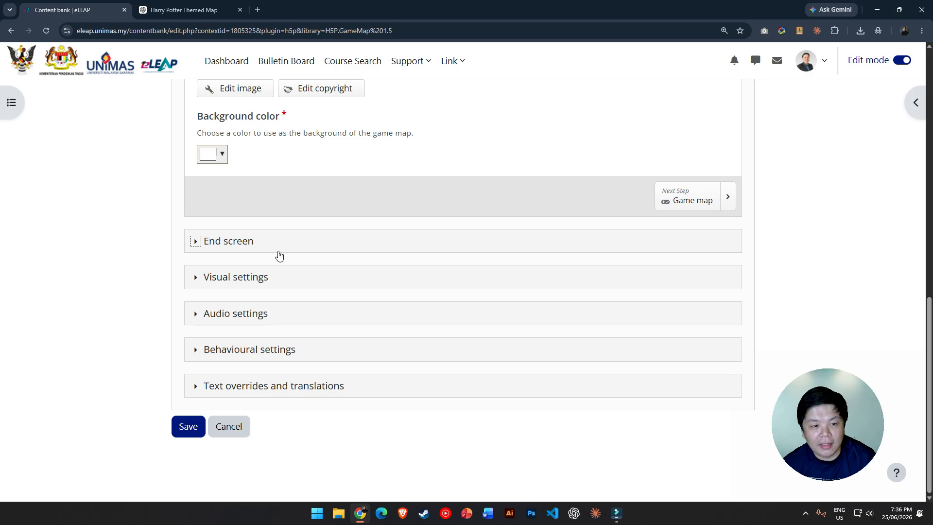
# Step: Expand the Visual settings and check the map animation option under Miscellaneous
pyautogui.click(201, 276)
pyautogui.scroll(-2, 383, 281)
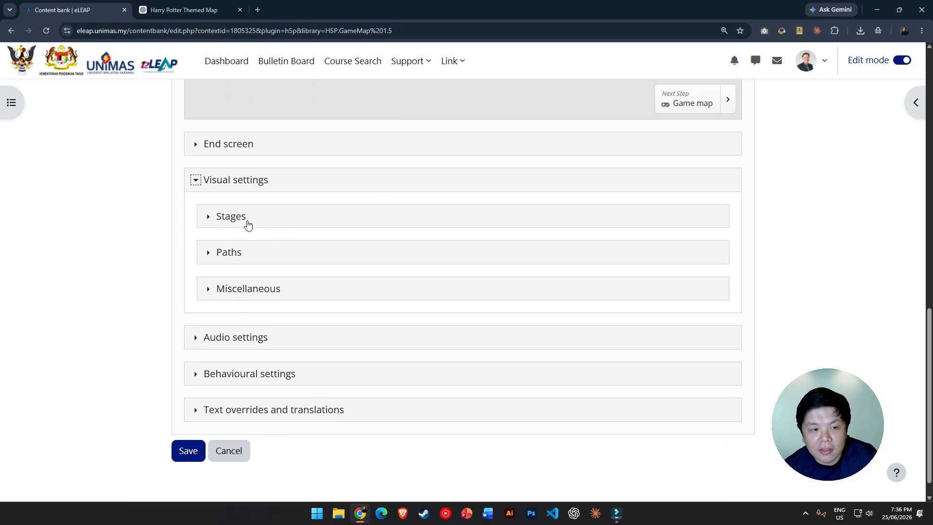
pyautogui.click(206, 290)
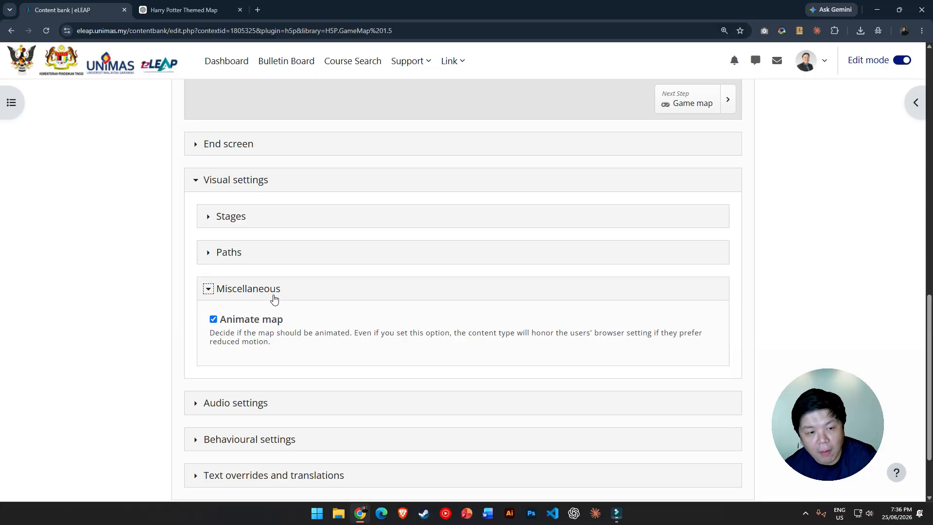
pyautogui.click(208, 290)
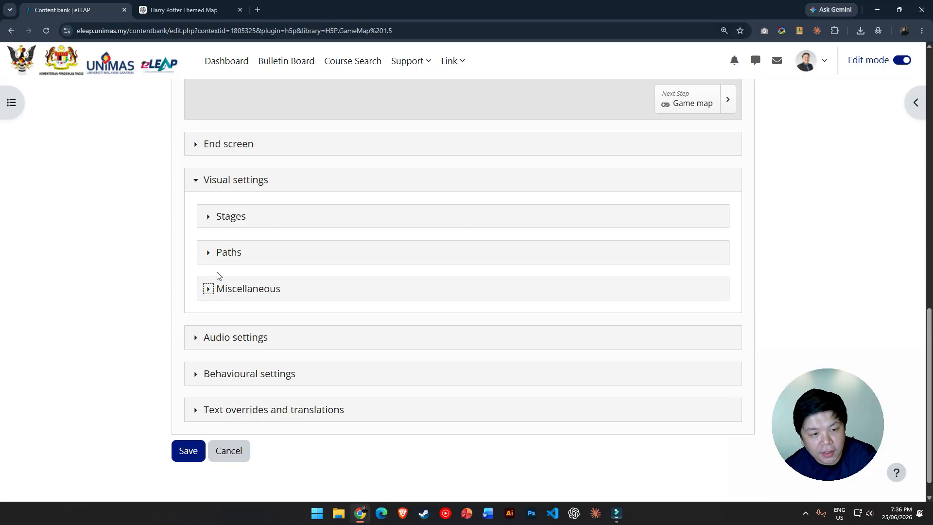
# Step: Open the stage visual settings and make the yellow color of not visited stages mostly transparent
pyautogui.click(206, 218)
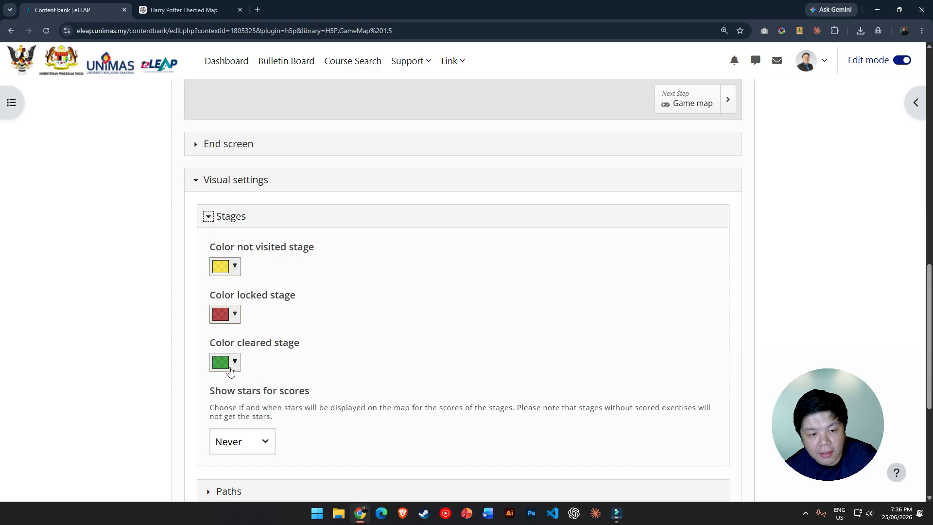
pyautogui.click(233, 270)
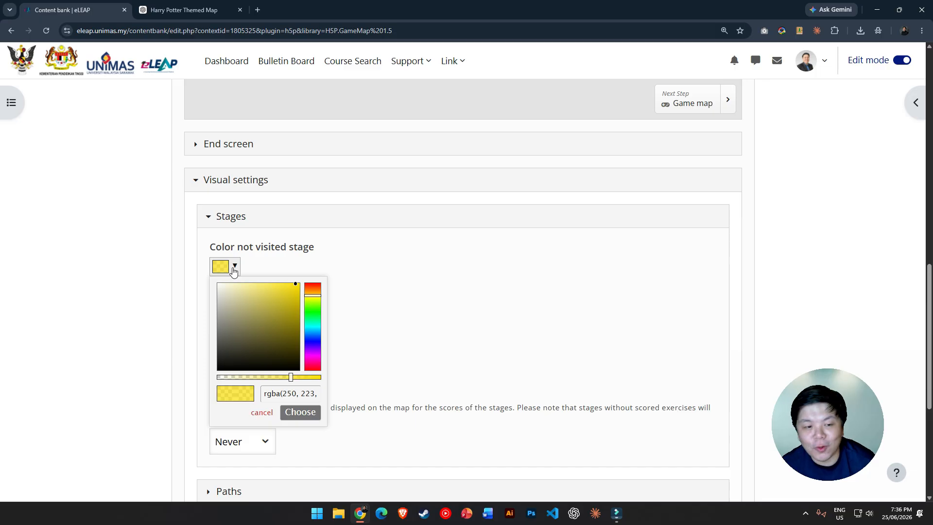
pyautogui.moveTo(291, 380); pyautogui.dragTo(231, 380)
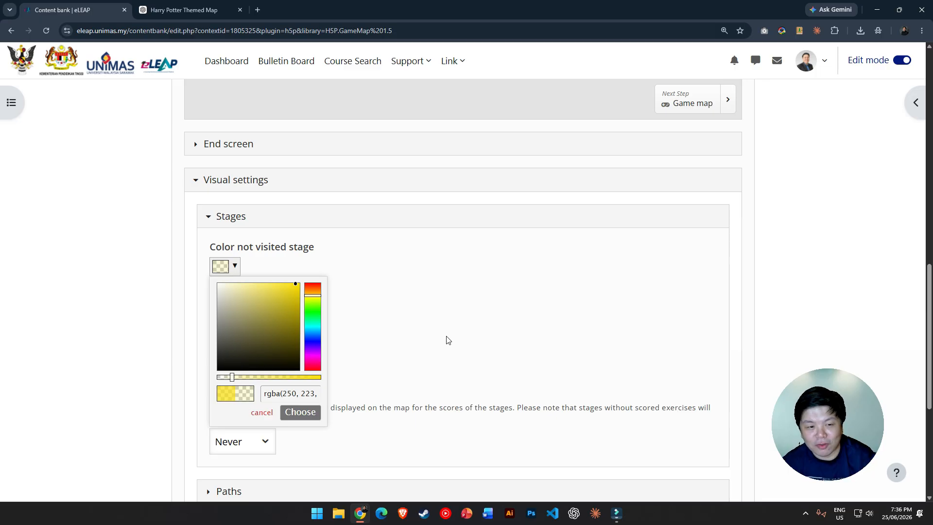
pyautogui.click(408, 334)
# Step: Lower the opacity of the red locked stage color and the green cleared stage color to roughly a third
pyautogui.click(232, 316)
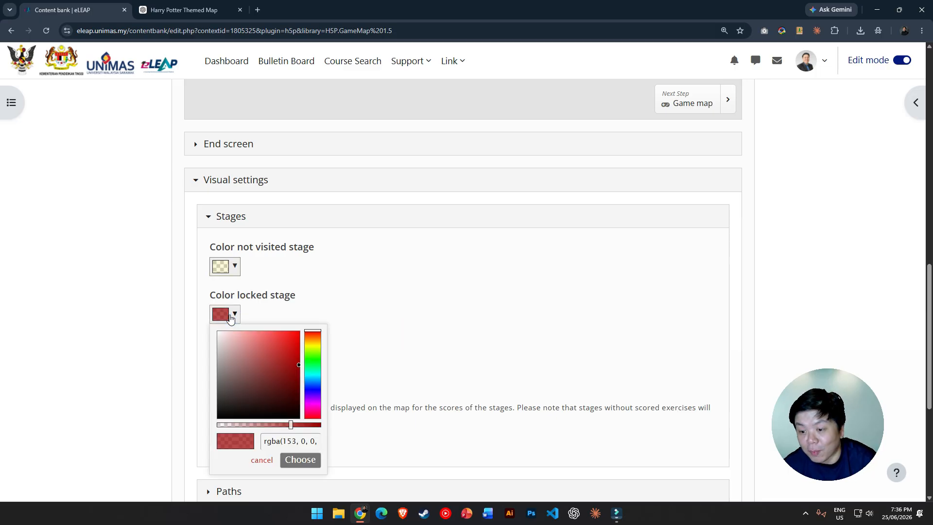
pyautogui.moveTo(291, 426); pyautogui.dragTo(248, 429)
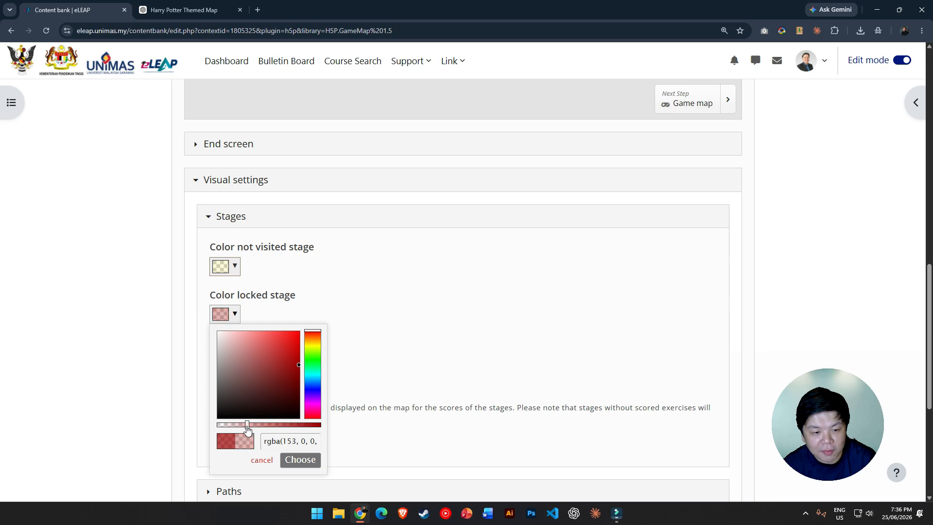
pyautogui.click(442, 287)
pyautogui.click(235, 362)
pyautogui.click(292, 474)
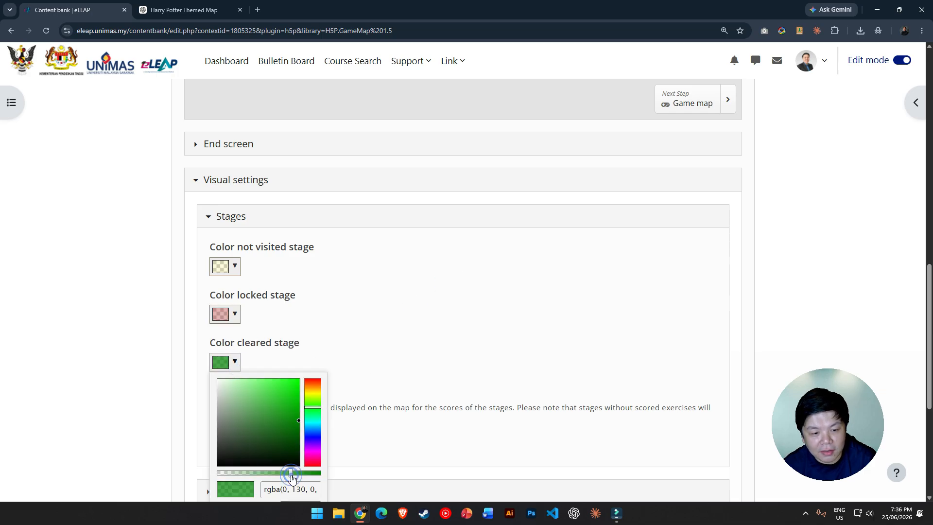
pyautogui.moveTo(291, 474); pyautogui.dragTo(245, 474)
pyautogui.click(409, 338)
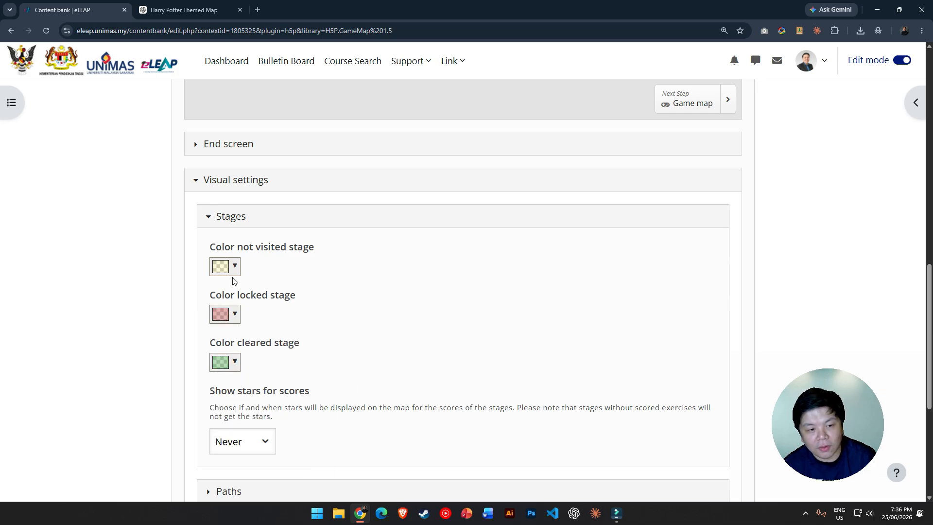
# Step: Set the stages' stars for scores to show "On hover"
pyautogui.scroll(-3, 279, 311)
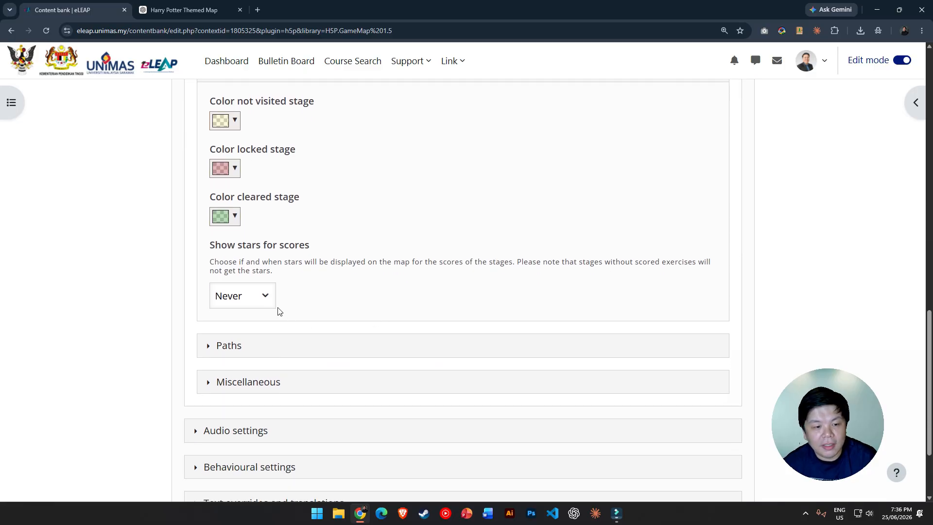
pyautogui.moveTo(208, 245); pyautogui.dragTo(316, 252)
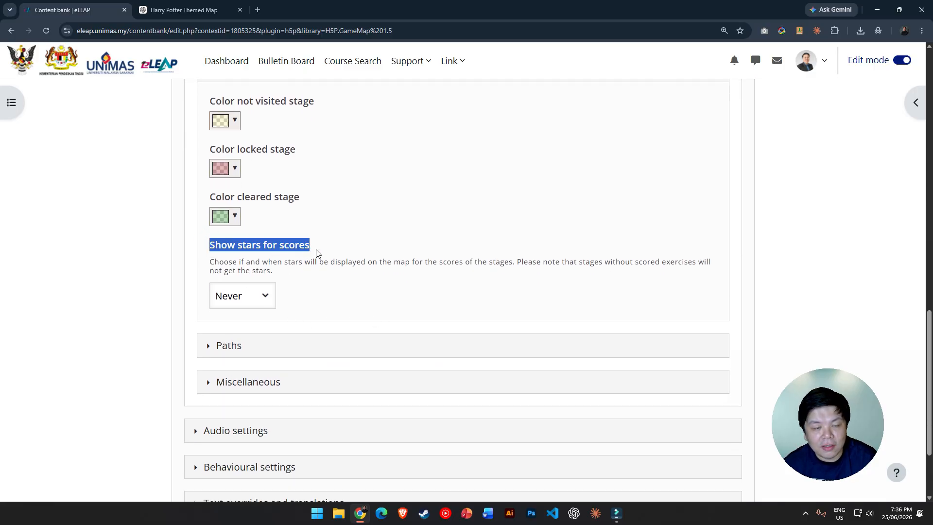
pyautogui.click(236, 295)
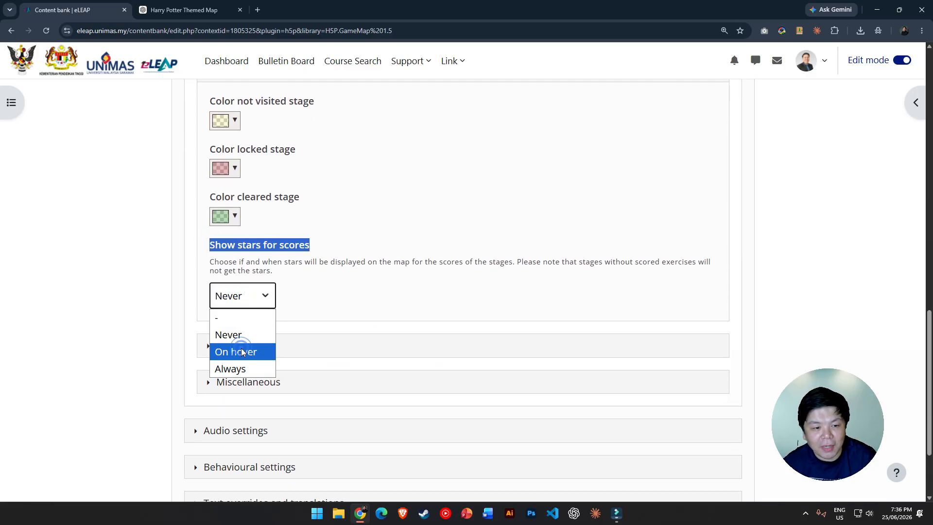
pyautogui.click(239, 349)
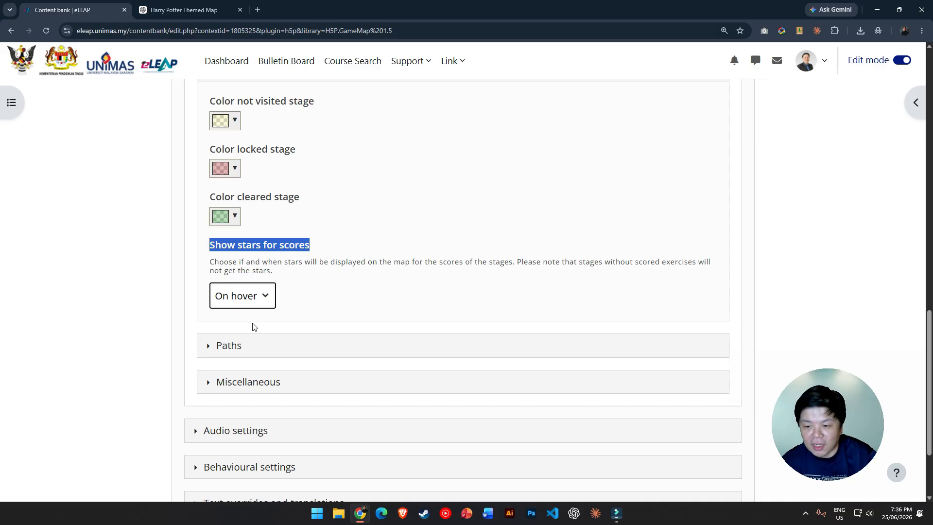
# Step: Try the "Always" option for the stages' stars for scores and return it to "On hover"
pyautogui.click(263, 301)
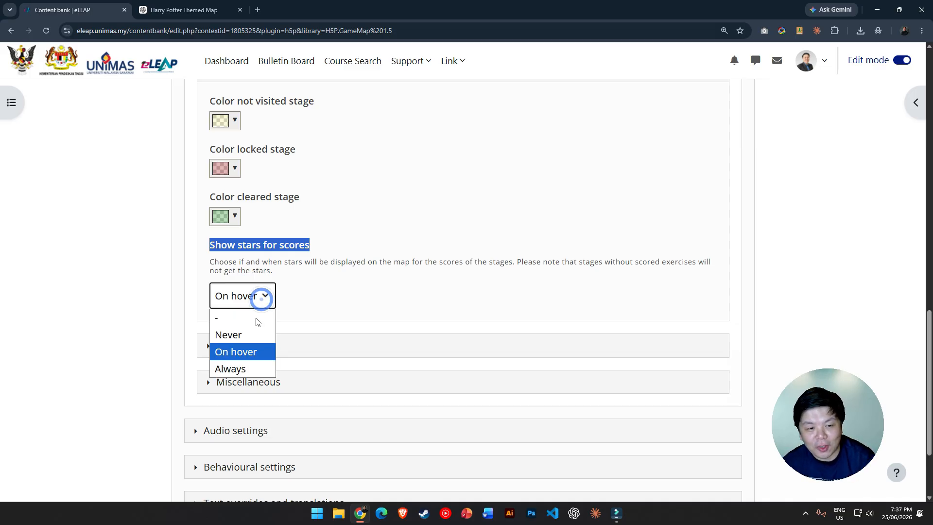
pyautogui.click(237, 373)
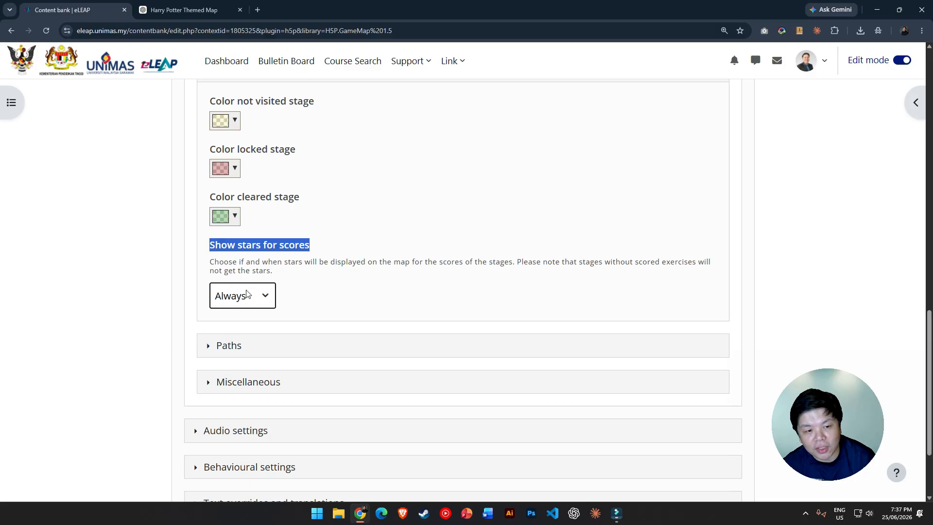
pyautogui.click(243, 295)
pyautogui.click(252, 351)
pyautogui.scroll(9, 375, 285)
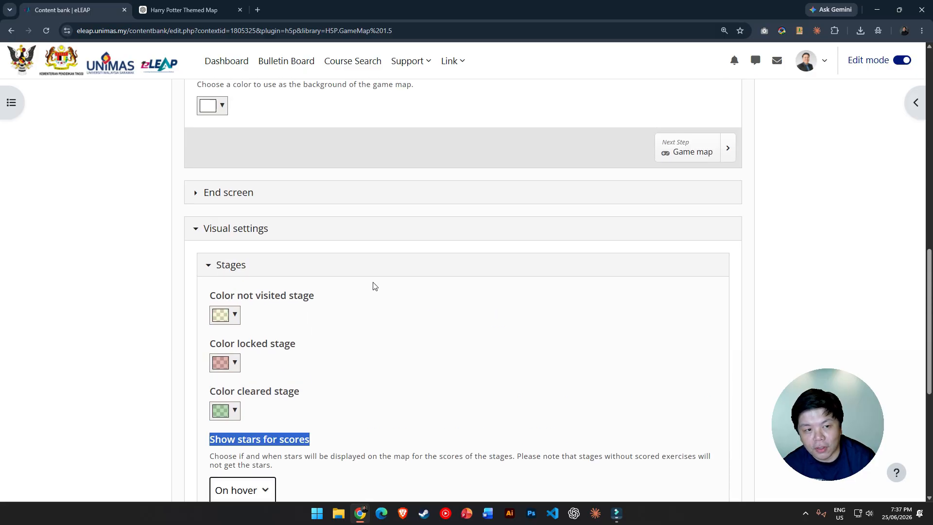
pyautogui.scroll(-8, 403, 318)
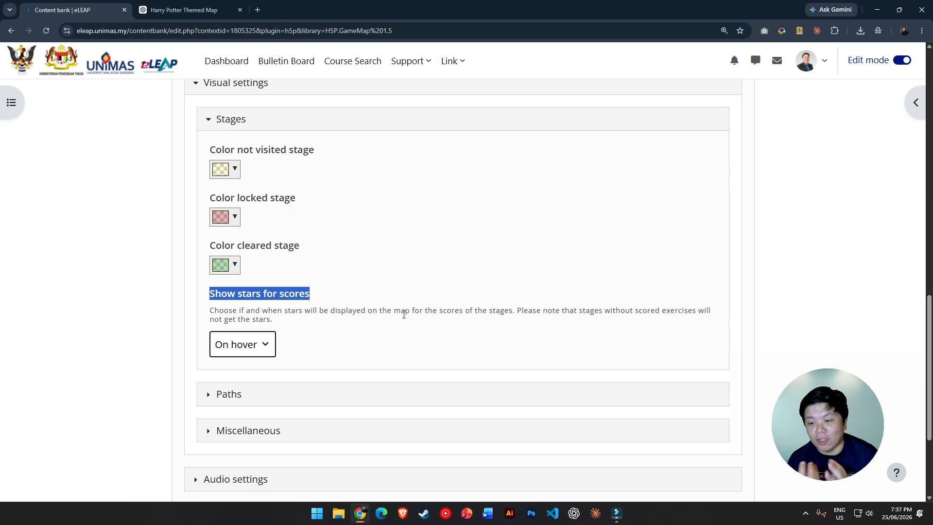
pyautogui.scroll(-3, 403, 315)
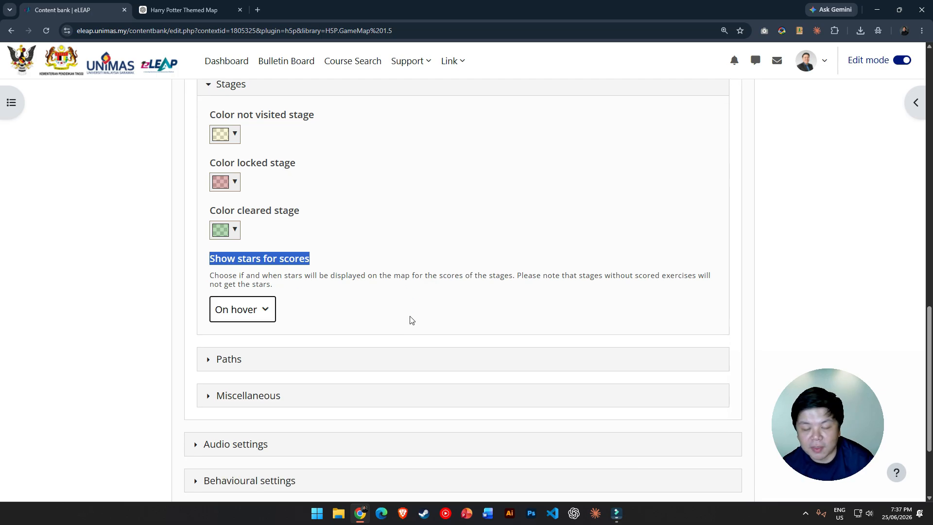
pyautogui.scroll(5, 231, 230)
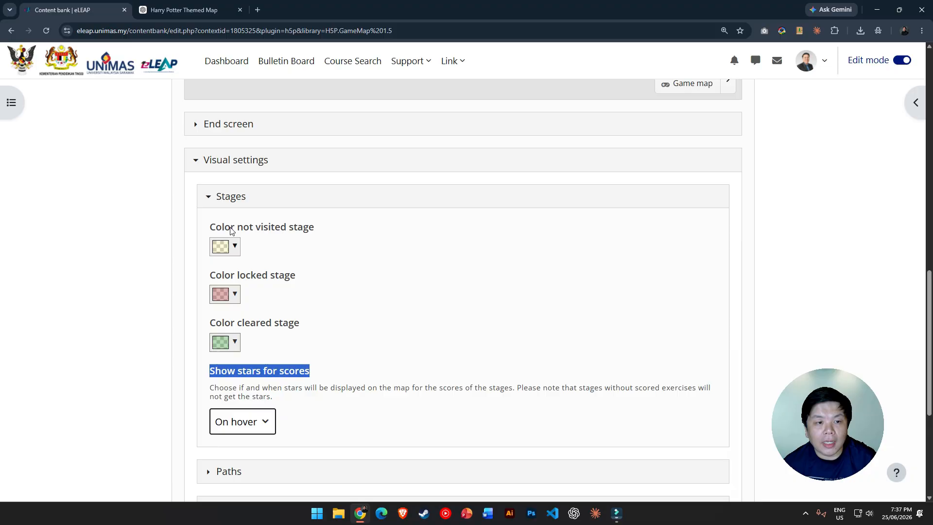
# Step: Collapse the Visual settings and check the Background music group within the Audio settings
pyautogui.click(196, 161)
pyautogui.click(195, 314)
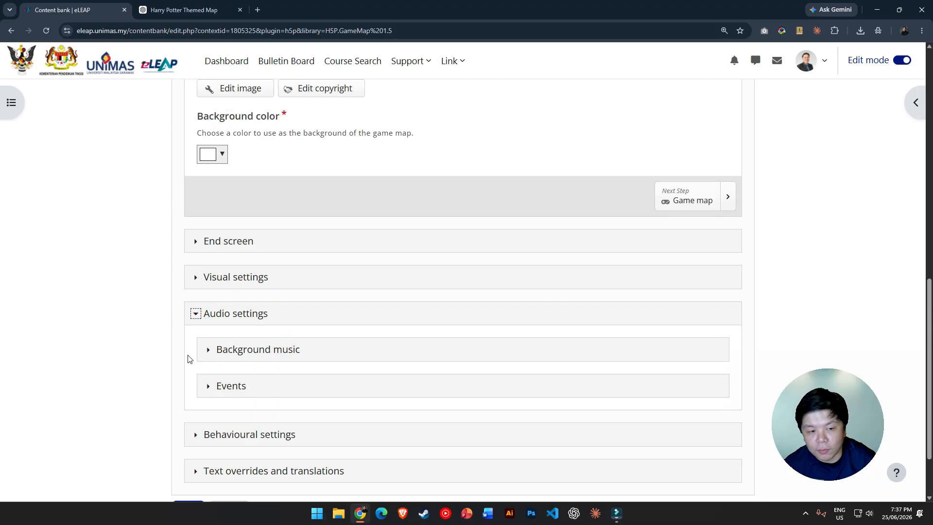
pyautogui.click(208, 350)
pyautogui.click(208, 350)
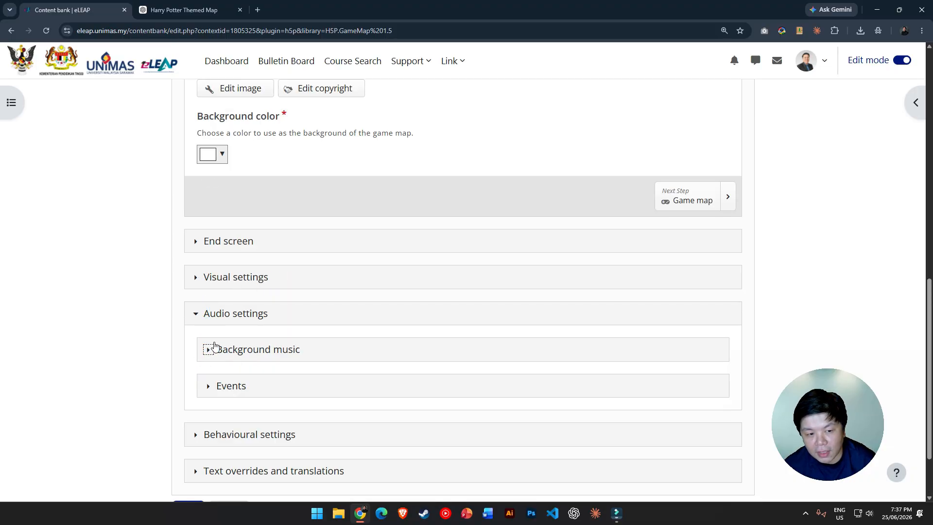
pyautogui.click(196, 314)
# Step: Expand the Behavioural settings and set the number of lives to 2
pyautogui.click(196, 349)
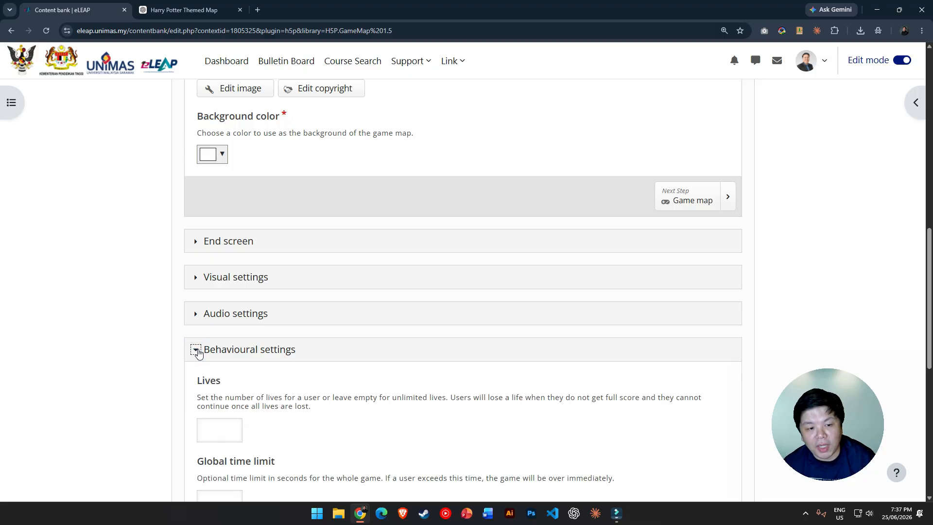
pyautogui.scroll(-3, 305, 362)
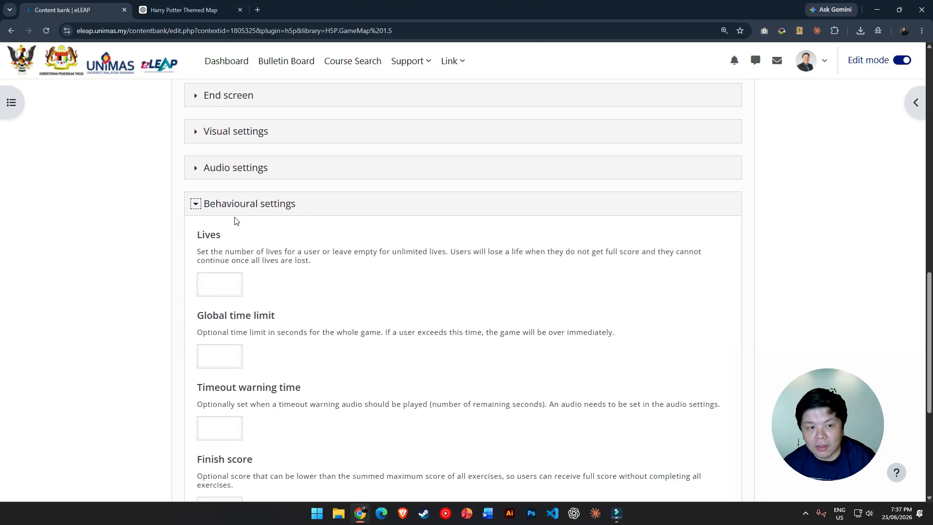
pyautogui.click(225, 275)
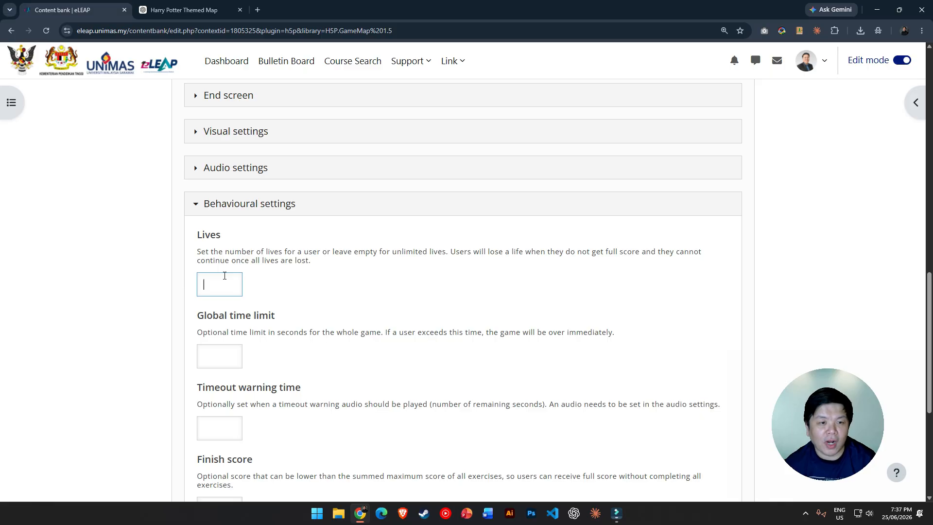
pyautogui.write('2')
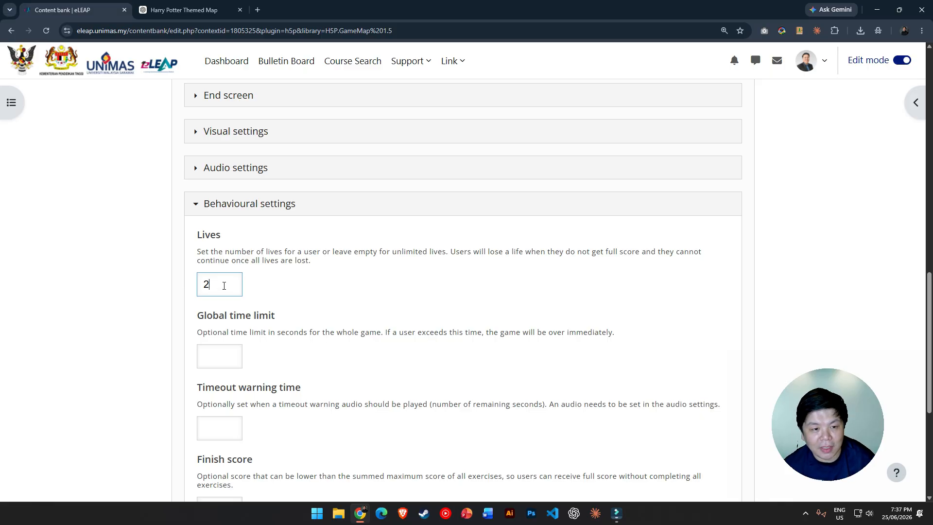
# Step: Set the global time limit for the whole game to 600 seconds
pyautogui.click(224, 354)
pyautogui.scroll(-1, 340, 331)
pyautogui.moveTo(227, 277); pyautogui.dragTo(282, 267)
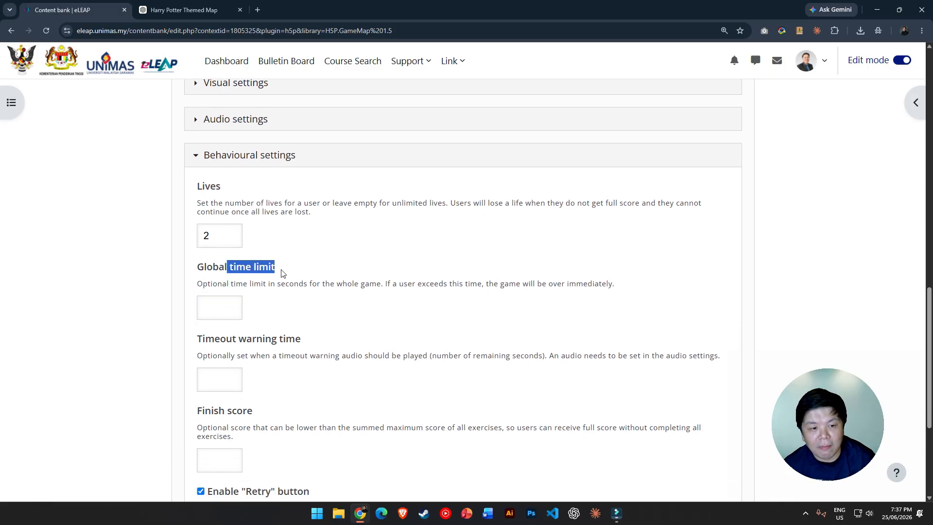
pyautogui.click(313, 280)
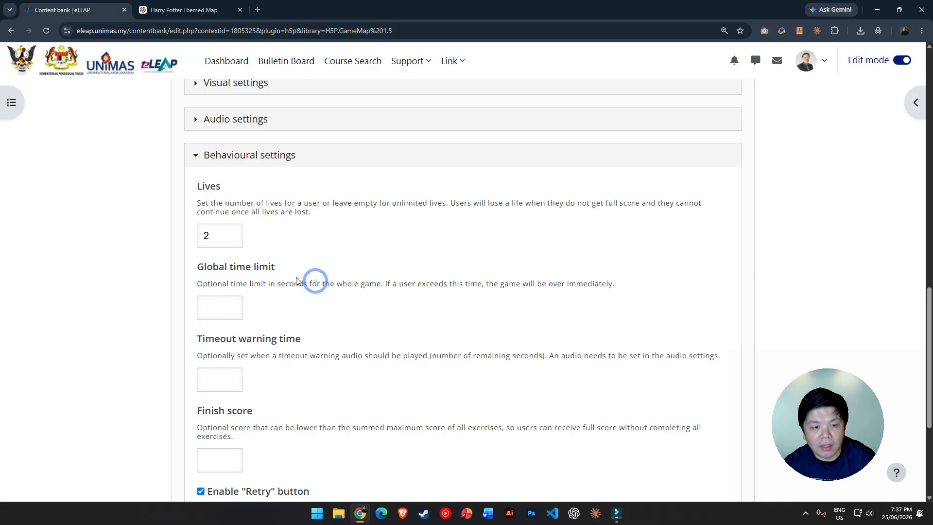
pyautogui.moveTo(276, 284); pyautogui.dragTo(308, 284)
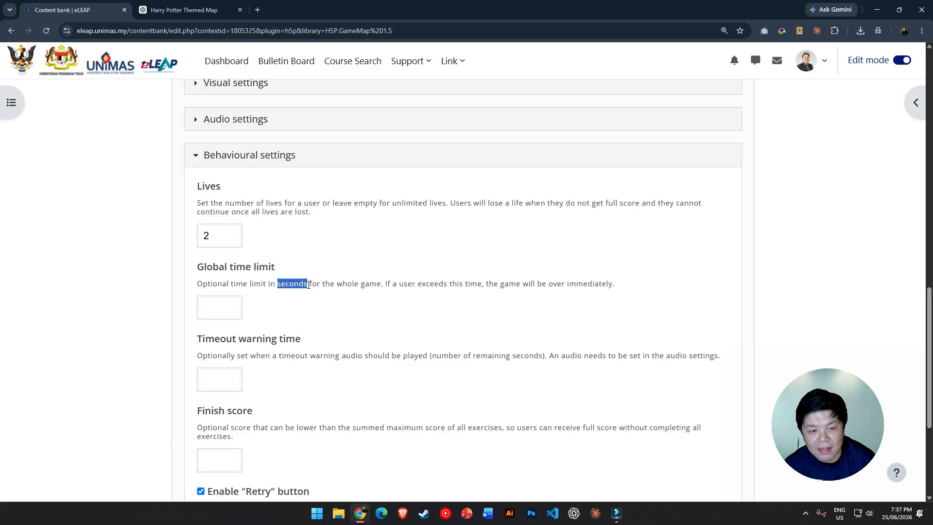
pyautogui.click(231, 311)
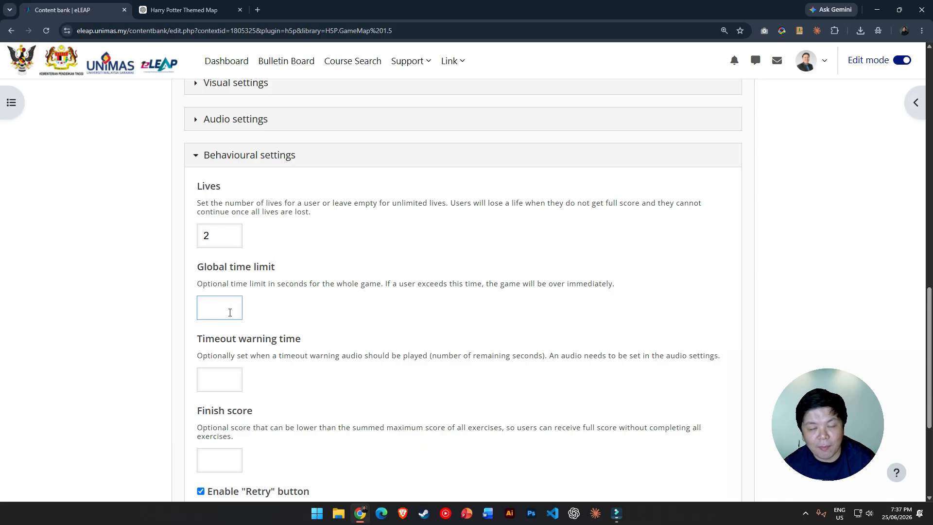
pyautogui.write('1')
pyautogui.moveTo(230, 312); pyautogui.dragTo(202, 306)
pyautogui.write('600')
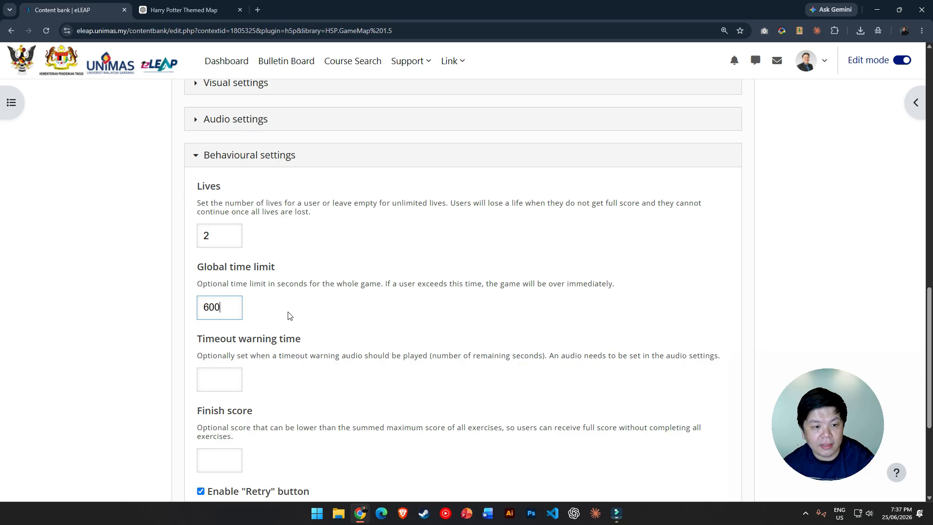
pyautogui.click(356, 329)
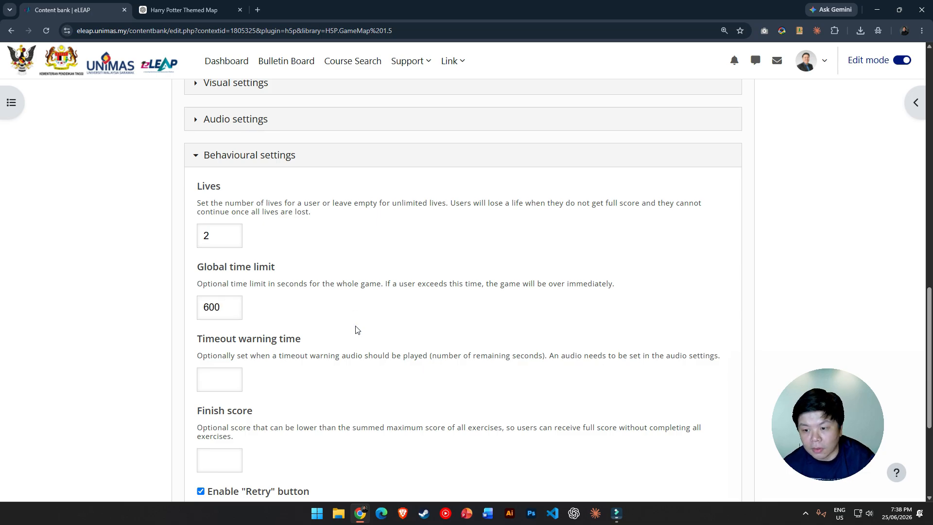
# Step: Set the timeout warning time to 120 remaining seconds
pyautogui.scroll(-2, 355, 329)
pyautogui.click(223, 279)
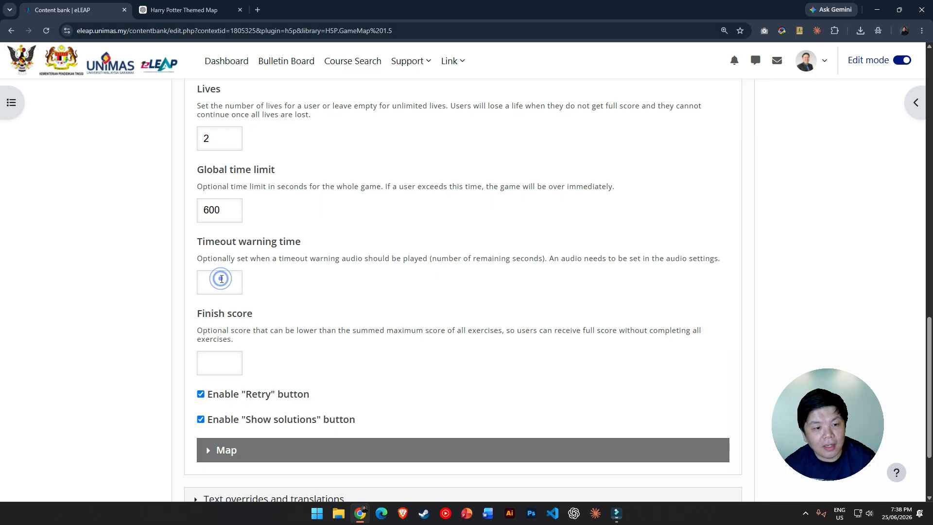
pyautogui.moveTo(277, 257); pyautogui.dragTo(370, 258)
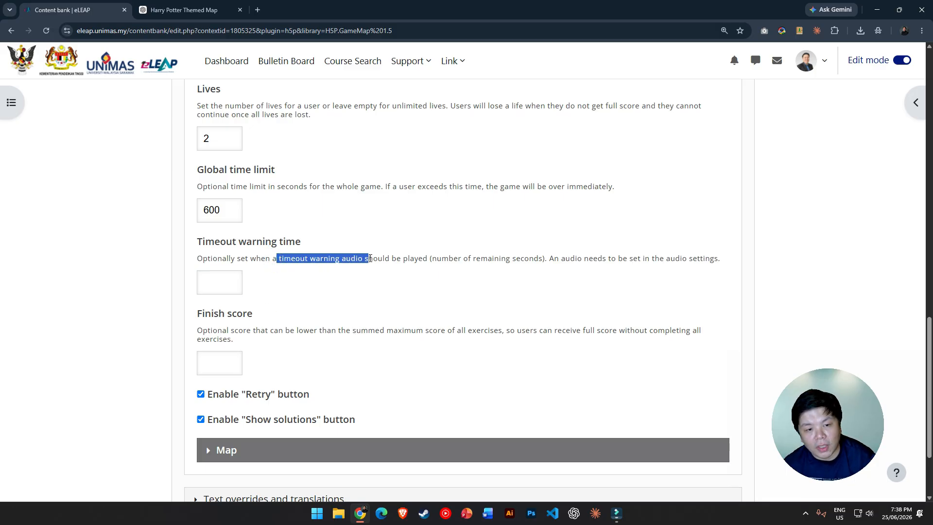
pyautogui.click(213, 286)
pyautogui.write('1')
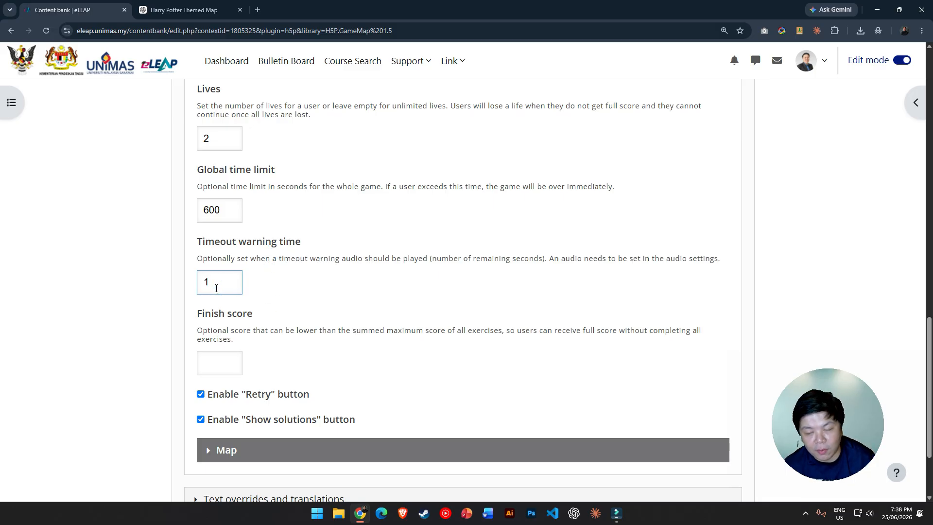
pyautogui.write('20')
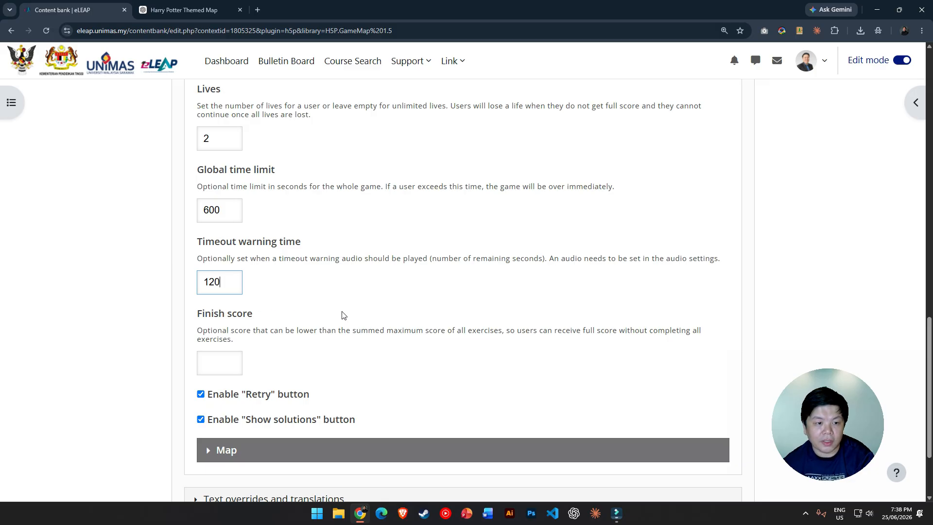
pyautogui.press('Tab')
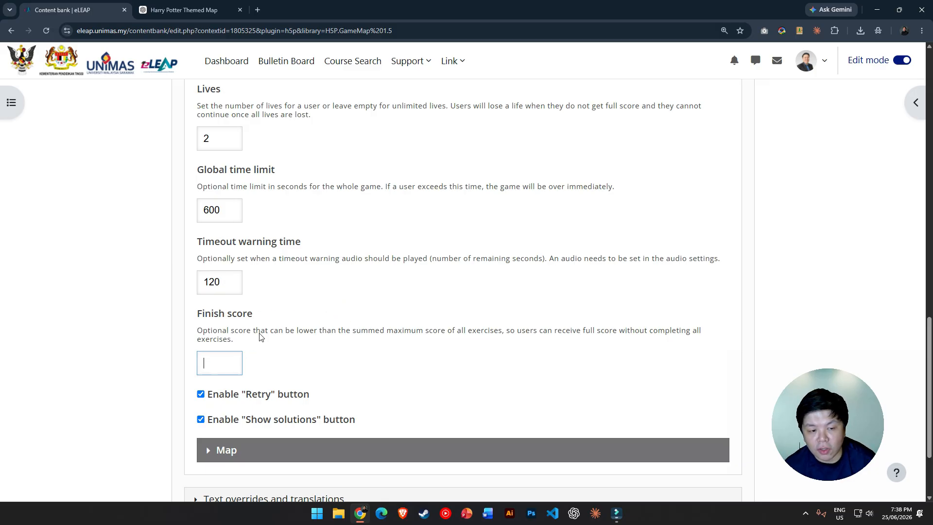
# Step: Leave the finish score empty and disable the "Show solutions" button
pyautogui.moveTo(191, 316); pyautogui.dragTo(293, 318)
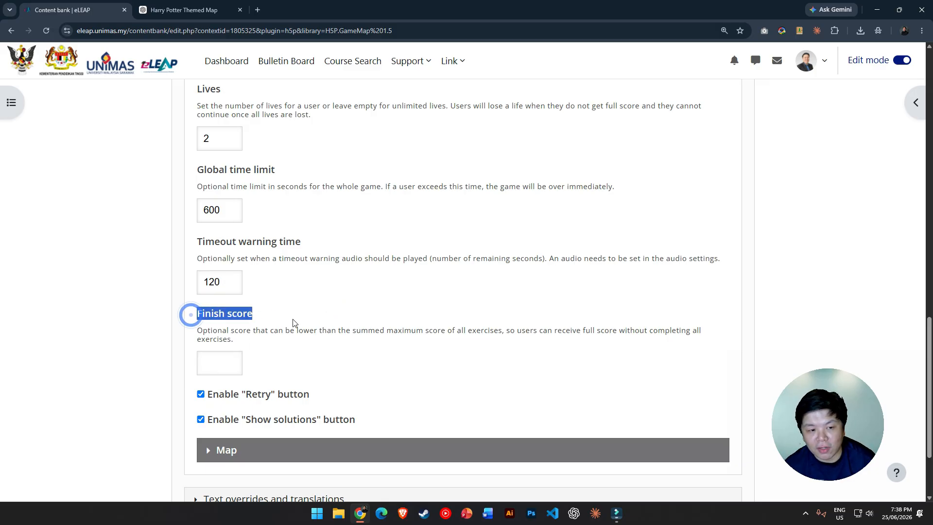
pyautogui.click(220, 363)
pyautogui.scroll(-1, 343, 362)
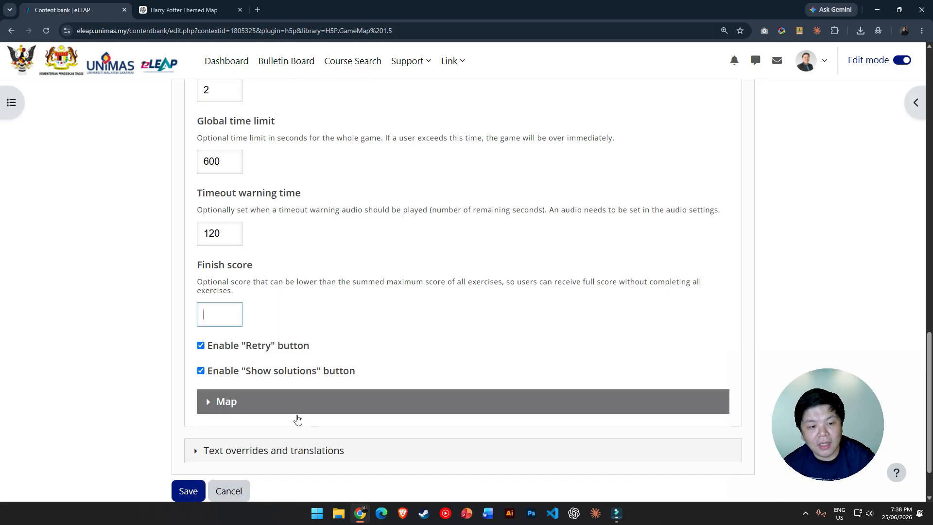
pyautogui.click(201, 371)
pyautogui.moveTo(242, 373); pyautogui.dragTo(362, 375)
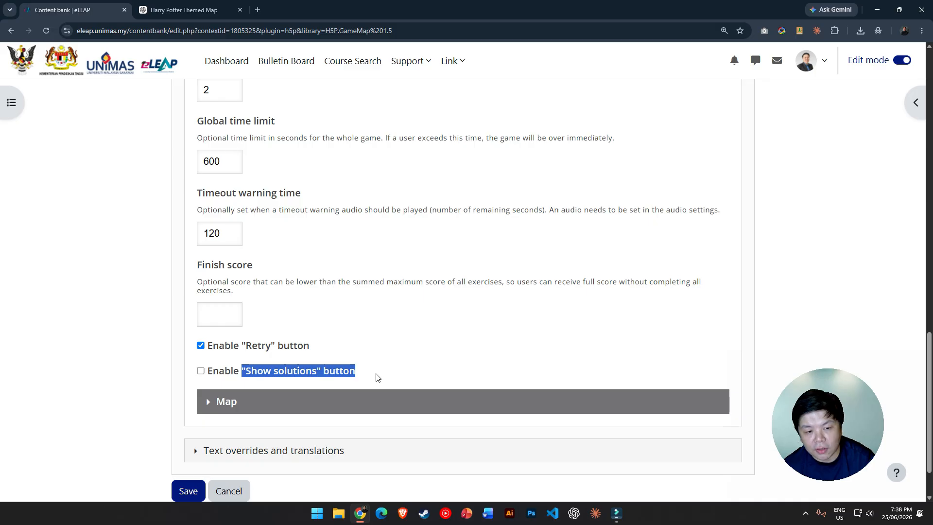
# Step: Expand the Map group in the Behavioural settings and turn off the stage labels
pyautogui.scroll(-1, 395, 380)
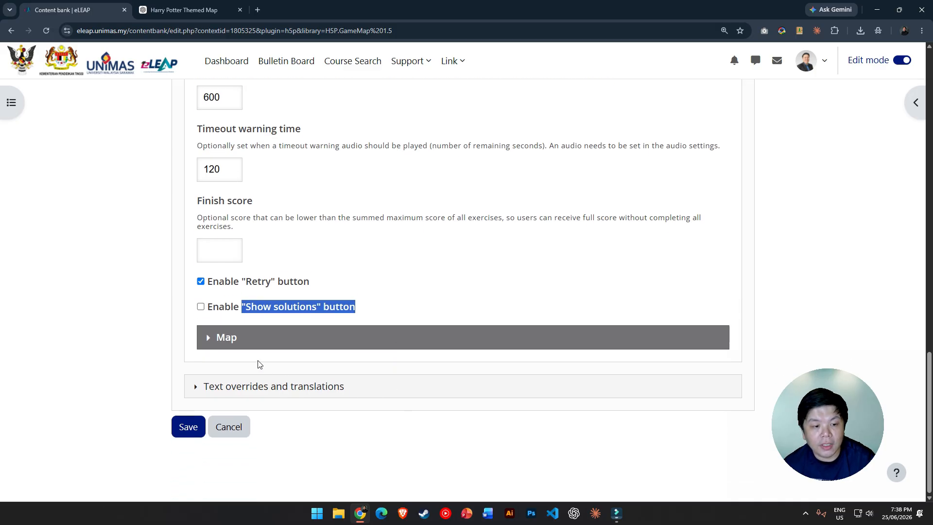
pyautogui.click(211, 343)
pyautogui.scroll(-1, 357, 366)
pyautogui.scroll(-1, 358, 365)
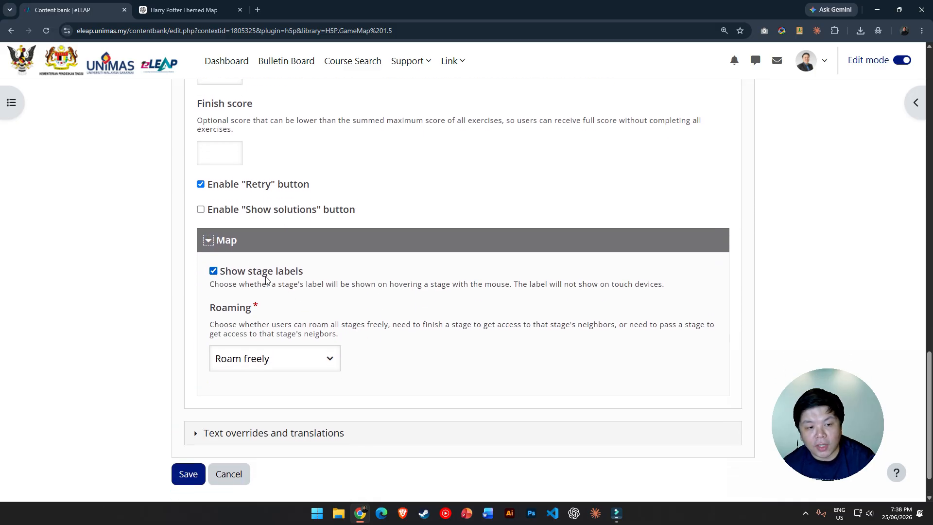
pyautogui.moveTo(267, 273); pyautogui.dragTo(307, 279)
pyautogui.click(214, 270)
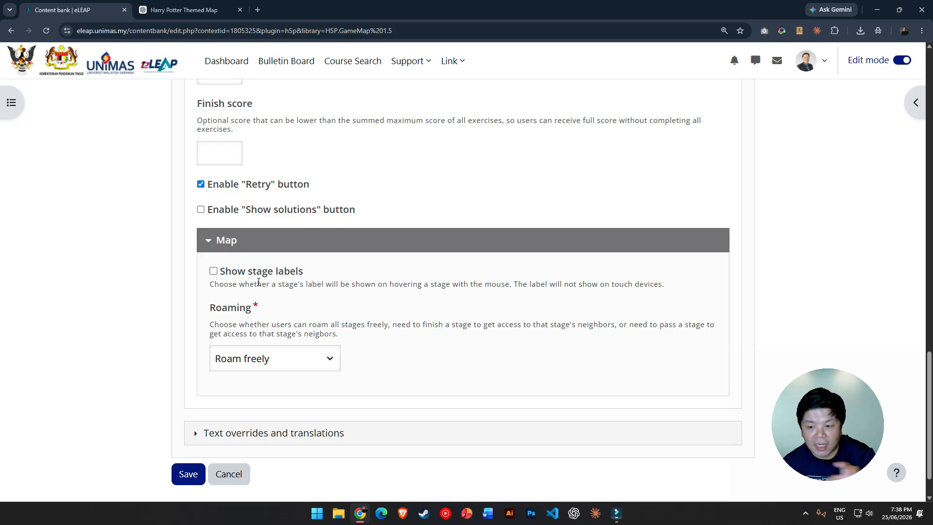
pyautogui.click(214, 271)
pyautogui.click(213, 271)
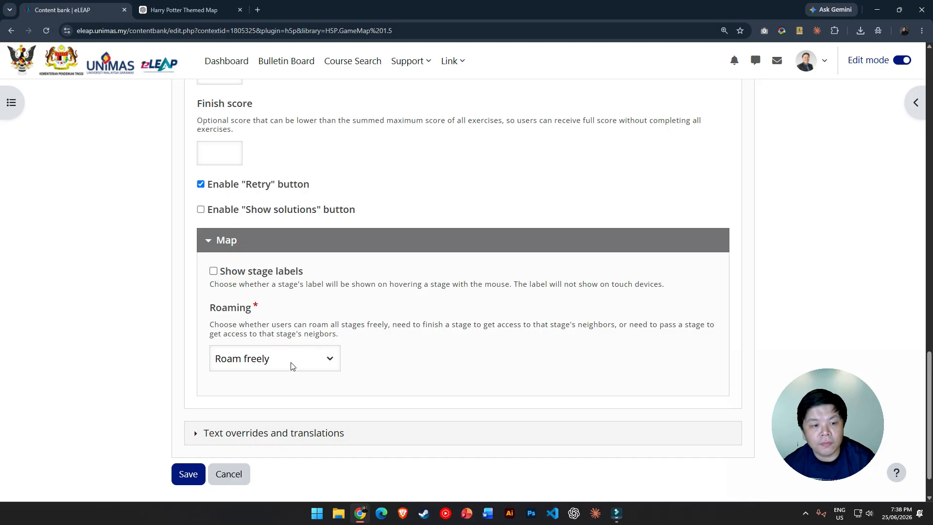
# Step: Set the map's roaming mode to "Complete to clear stage"
pyautogui.click(260, 360)
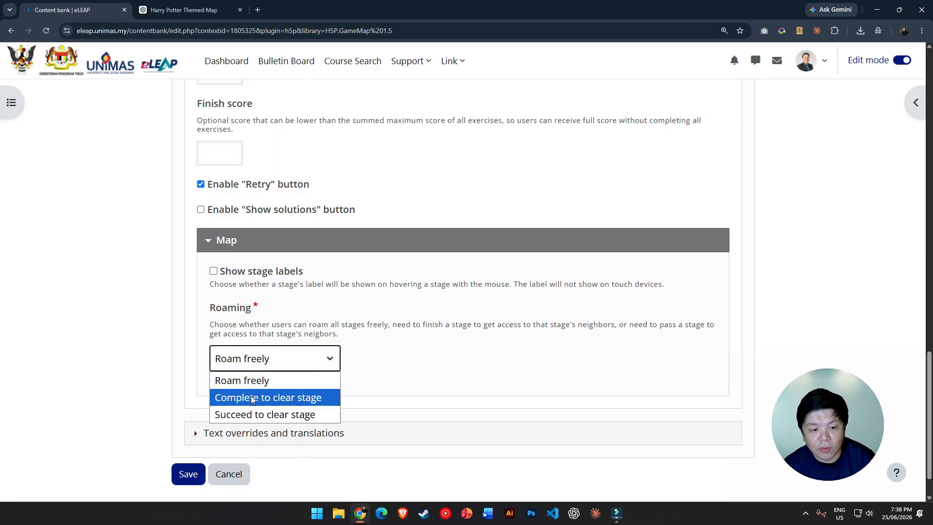
pyautogui.click(259, 397)
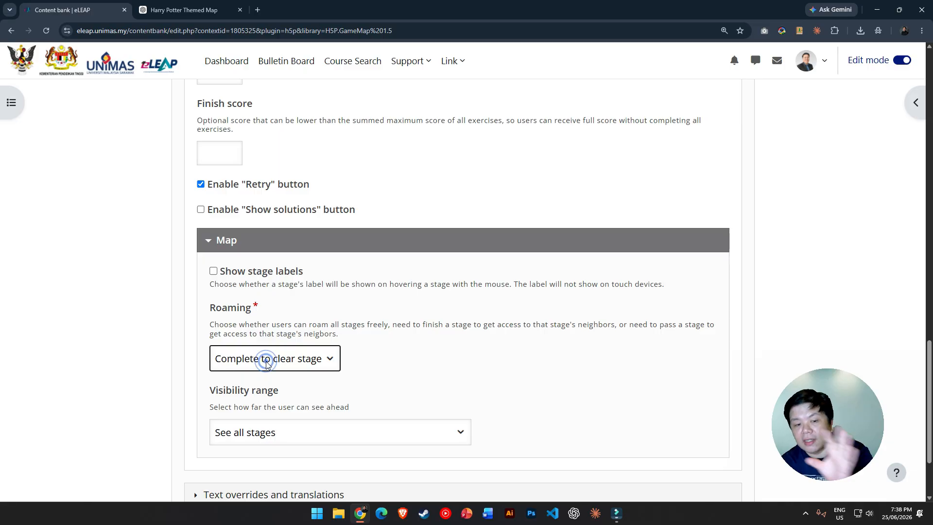
pyautogui.click(266, 360)
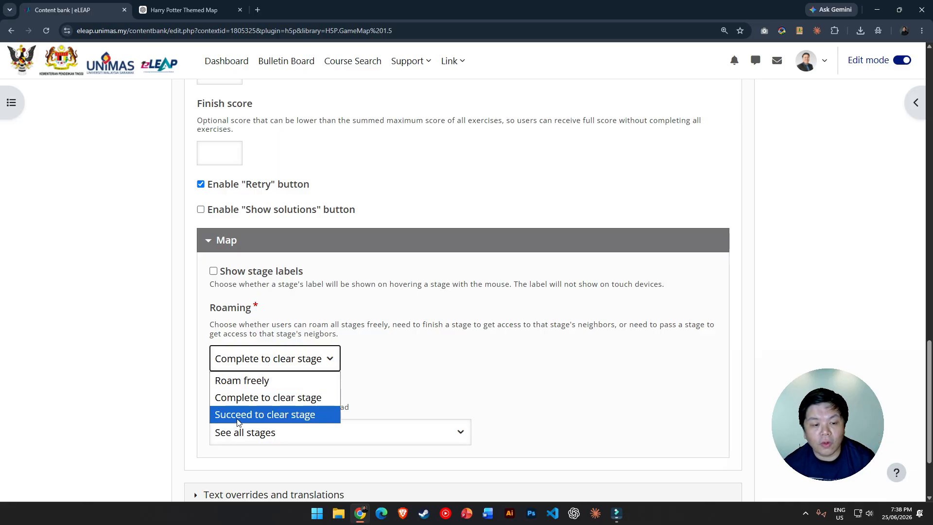
pyautogui.click(275, 397)
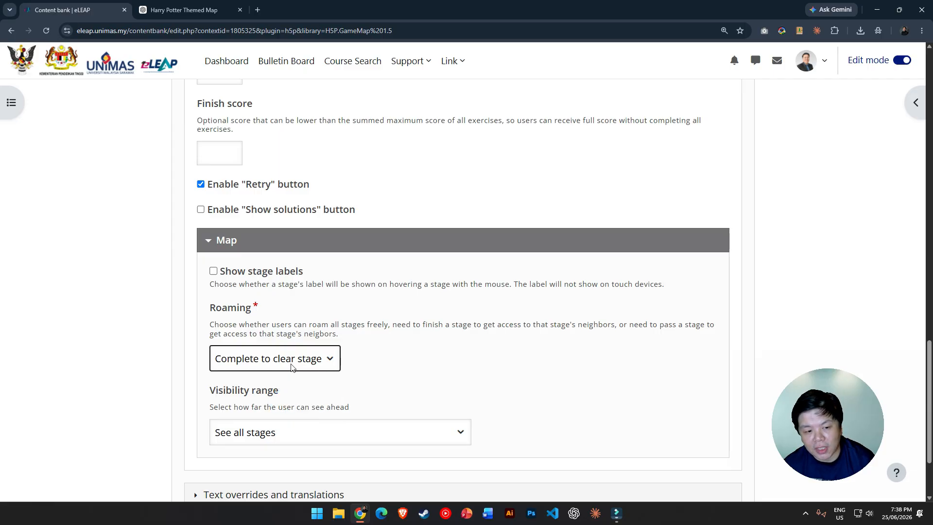
pyautogui.click(486, 339)
# Step: Set the map's visibility range to "See all stages"
pyautogui.scroll(-2, 527, 335)
pyautogui.click(305, 334)
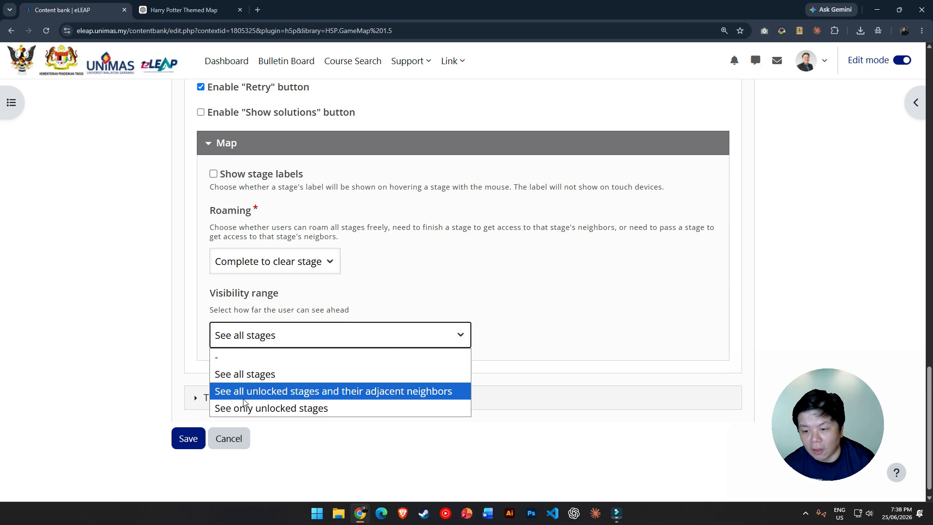
pyautogui.click(248, 374)
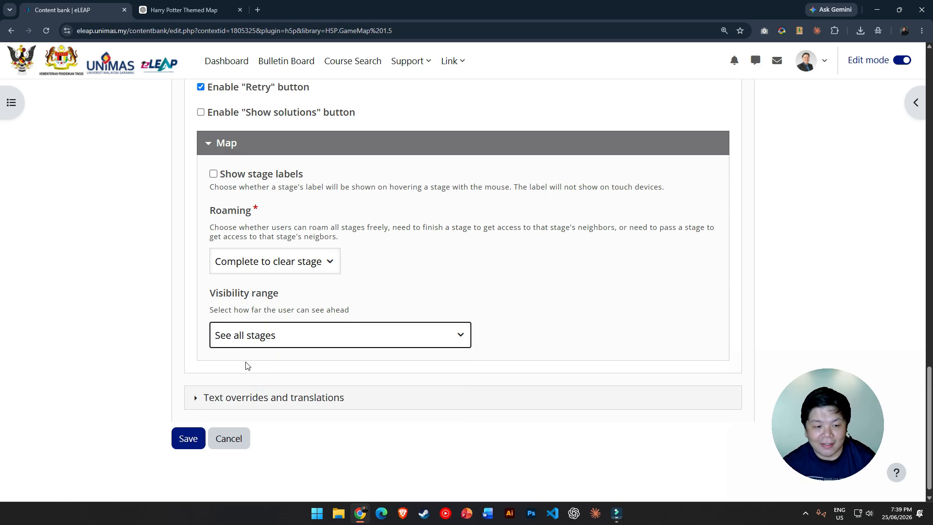
# Step: Go to the Game map step of the editor and add an exercise stage to the map
pyautogui.scroll(10, 410, 342)
pyautogui.scroll(-10, 514, 319)
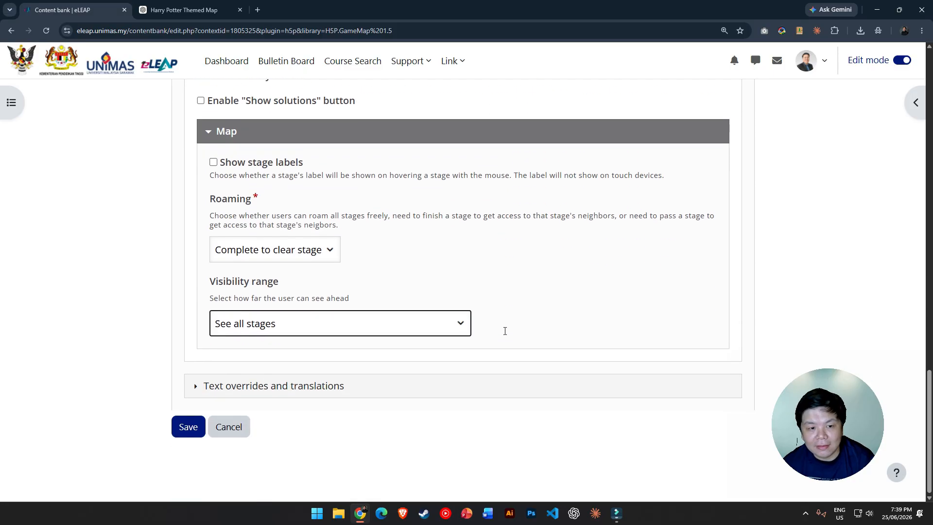
pyautogui.scroll(6, 504, 329)
pyautogui.scroll(10, 504, 331)
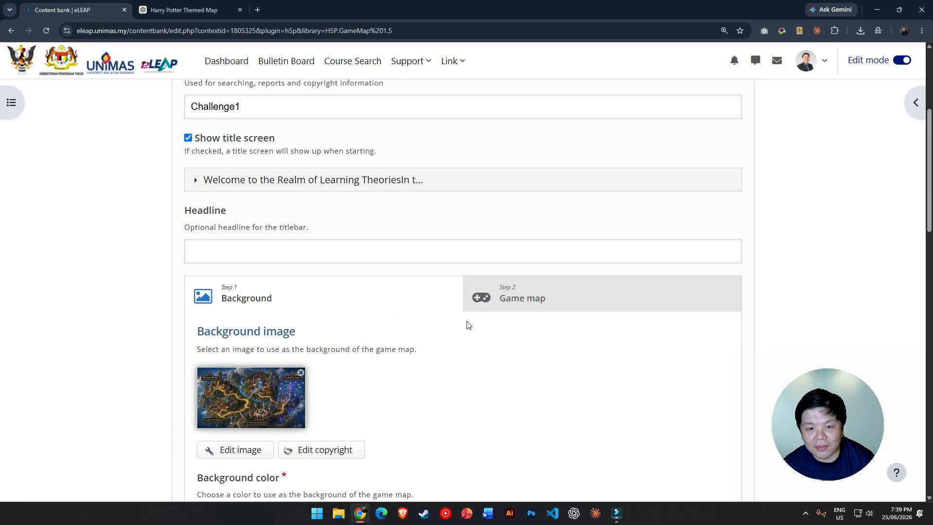
pyautogui.click(542, 298)
pyautogui.scroll(-3, 542, 298)
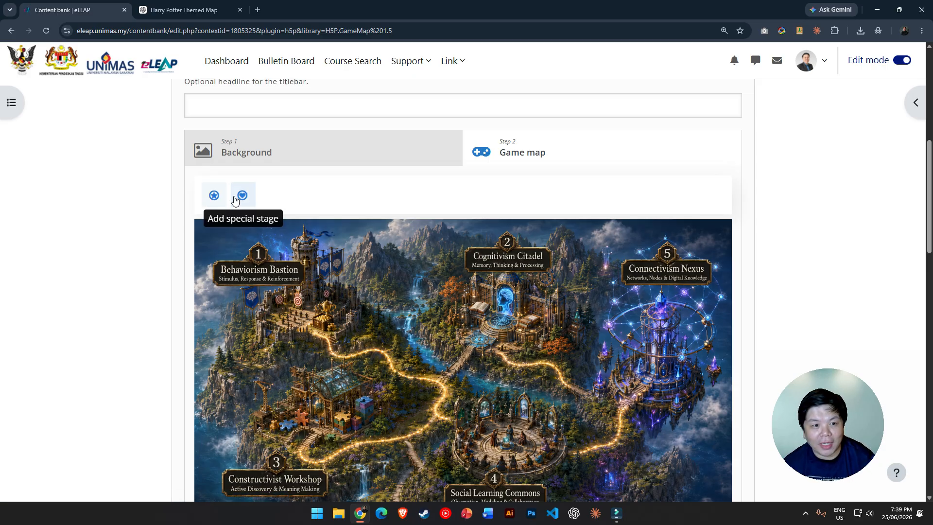
pyautogui.scroll(-1, 259, 204)
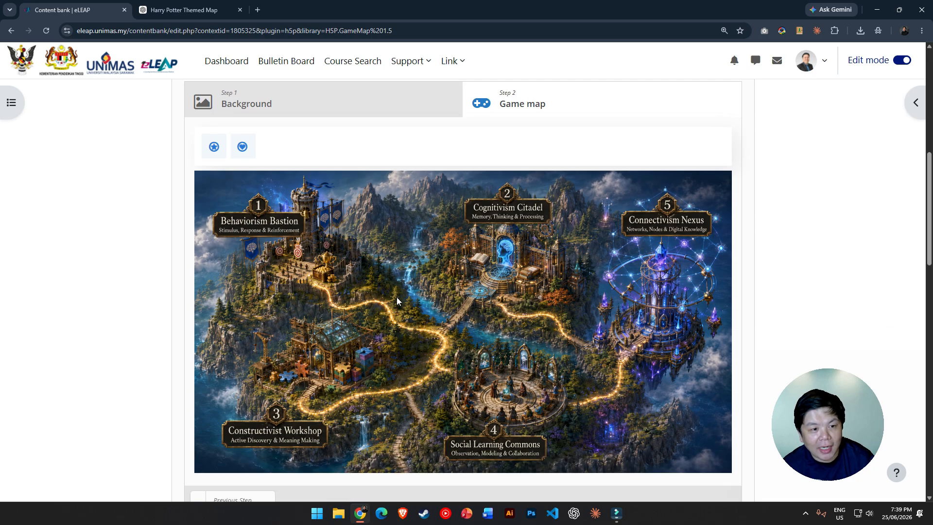
pyautogui.click(214, 147)
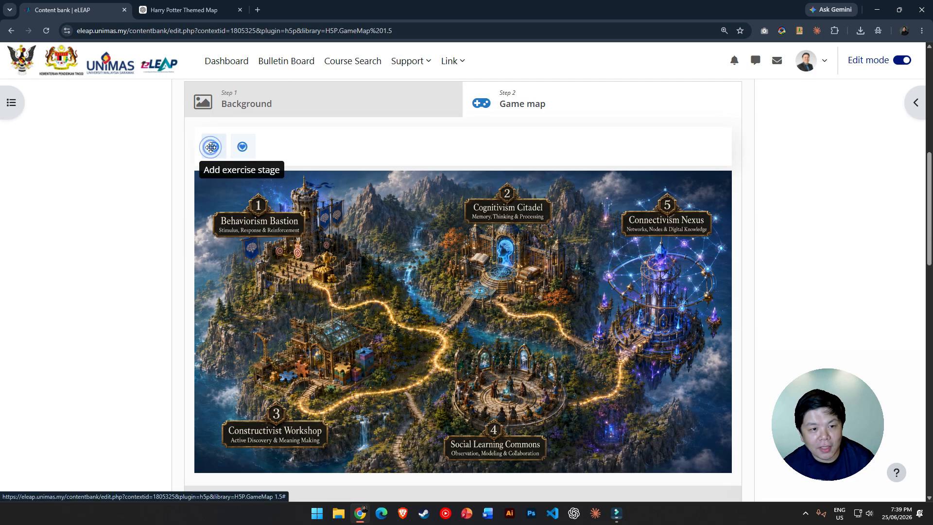
# Step: Label the new exercise stage "Stage1" and allow users to start there
pyautogui.moveTo(298, 191); pyautogui.dragTo(199, 182)
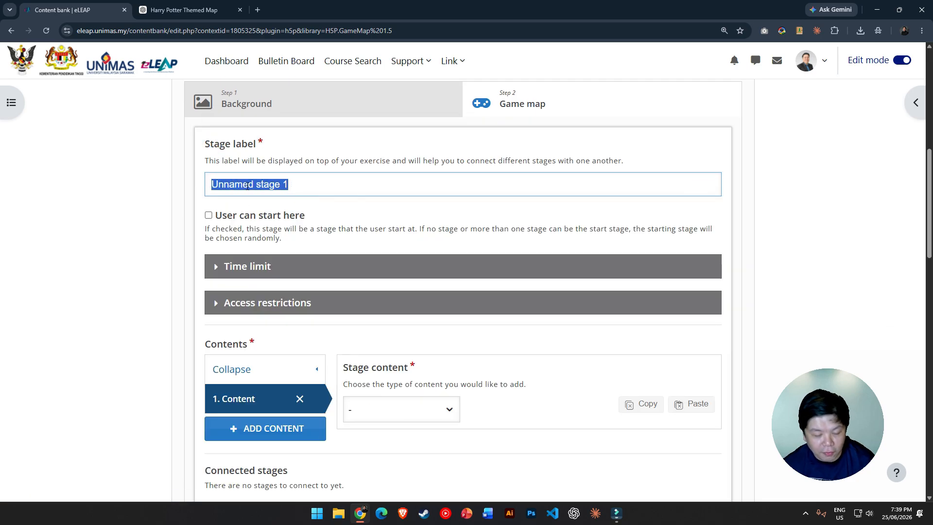
pyautogui.write('Stage1')
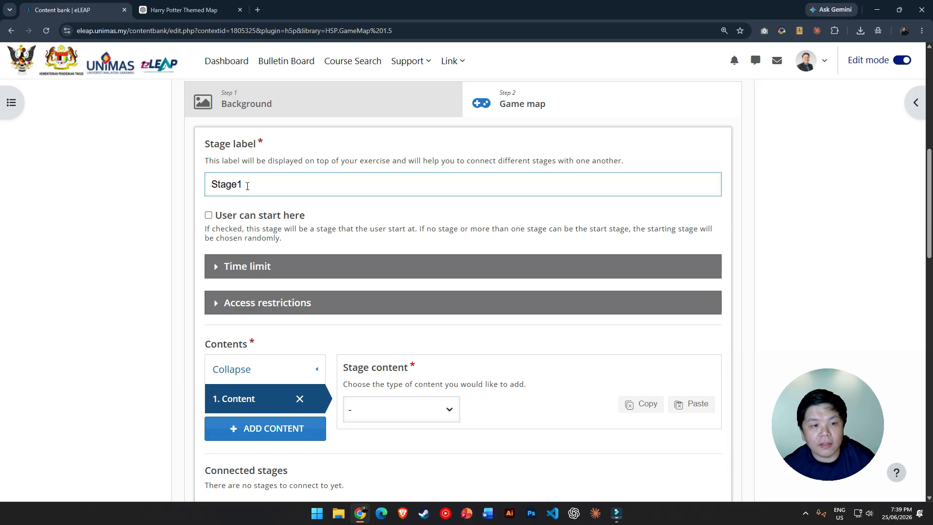
pyautogui.click(254, 216)
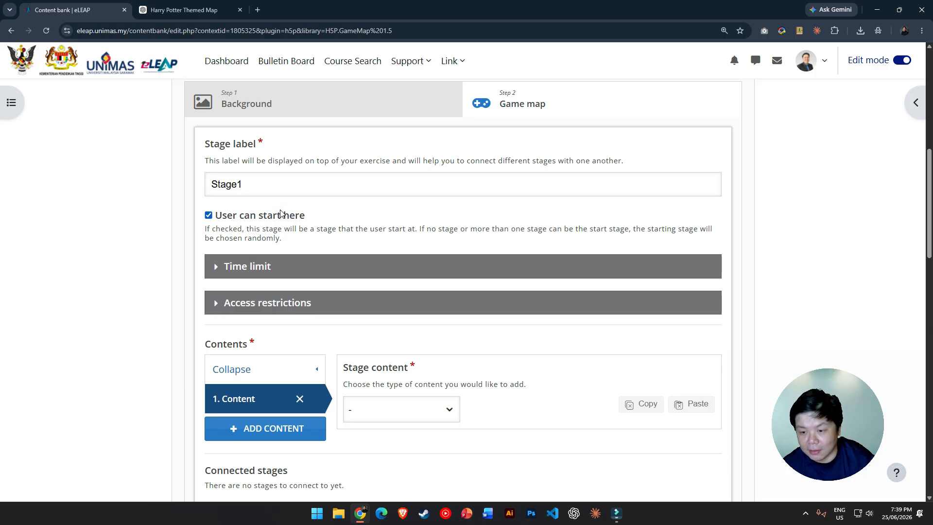
# Step: Examine the stage's Time limit and Access restrictions settings, leaving both groups collapsed
pyautogui.click(215, 267)
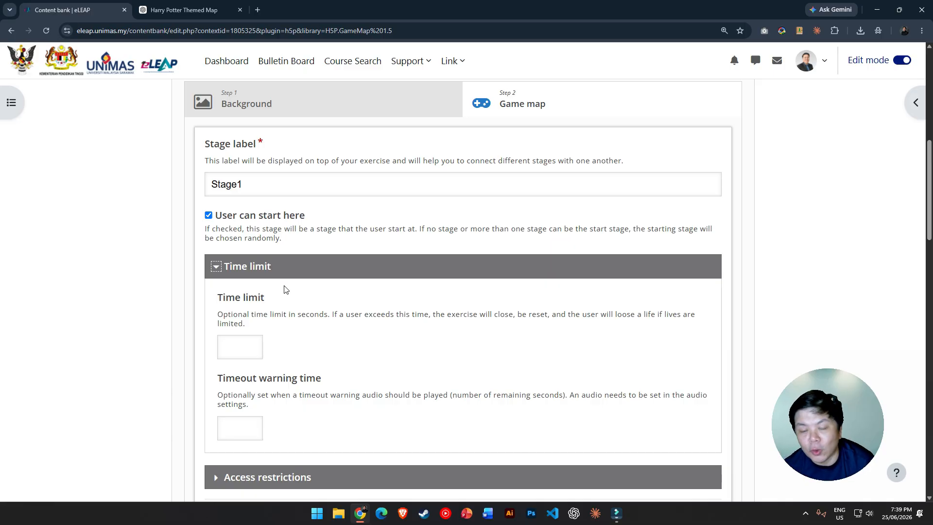
pyautogui.click(217, 267)
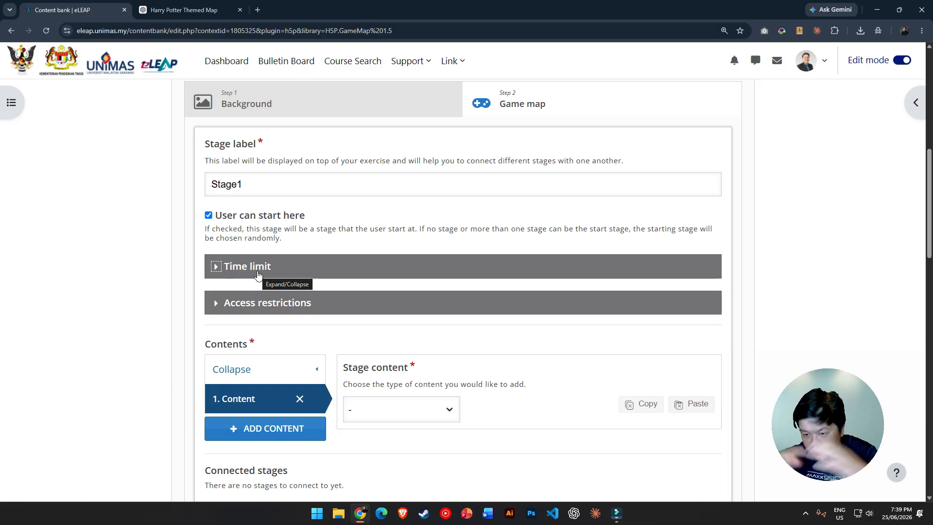
pyautogui.scroll(-2, 267, 269)
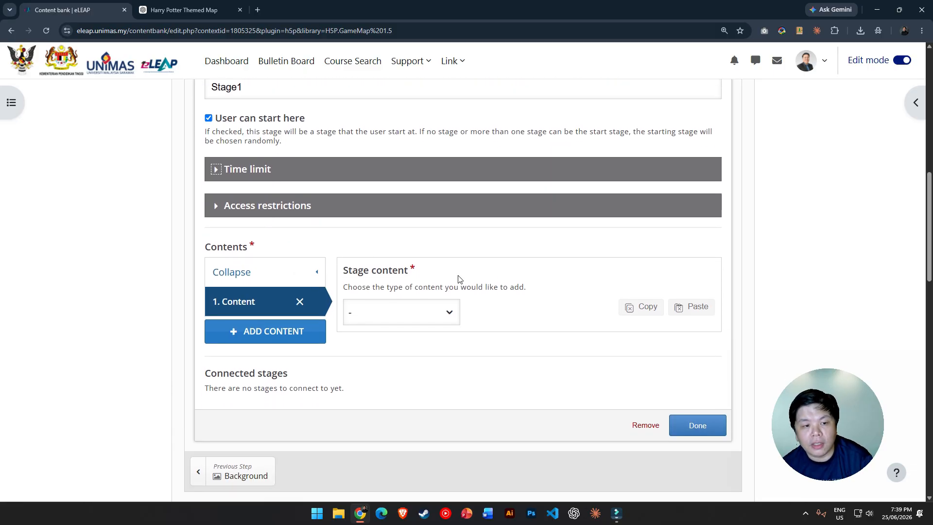
pyautogui.click(219, 213)
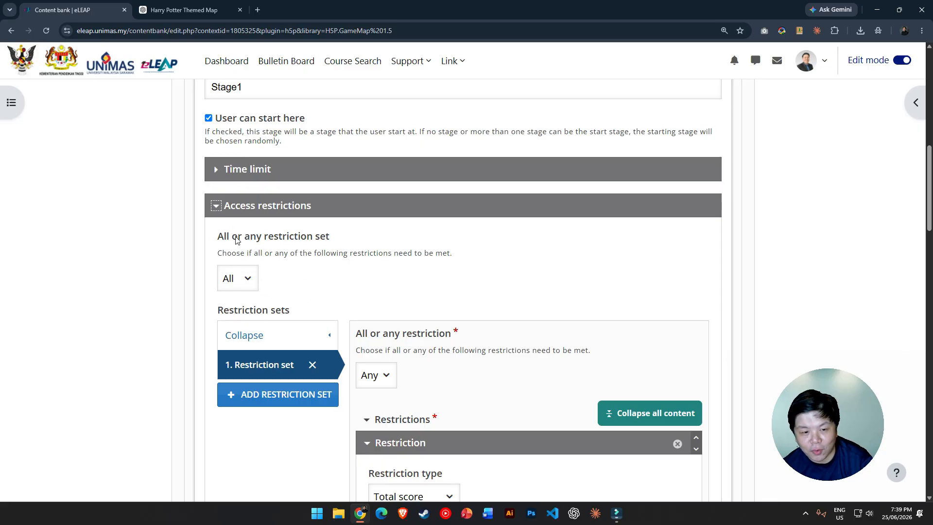
pyautogui.click(218, 212)
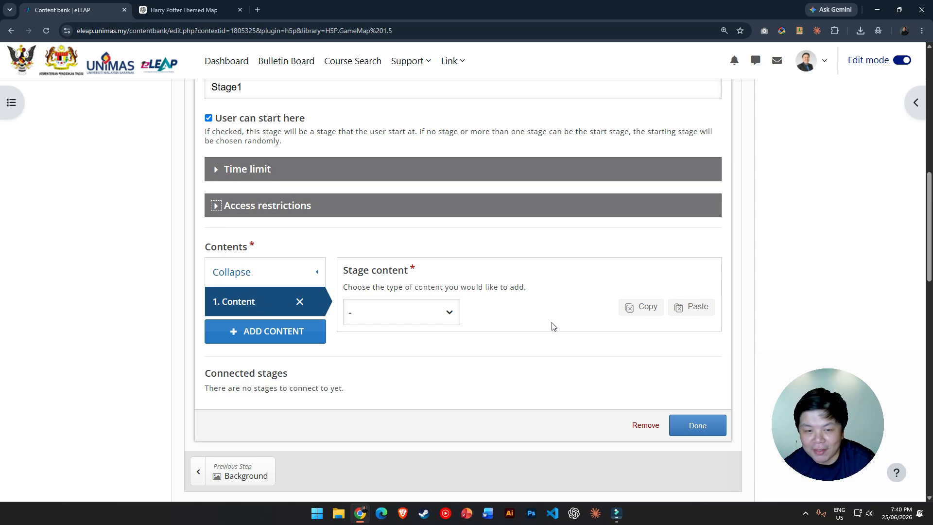
# Step: Choose True/False Question as the content type for Stage1
pyautogui.click(411, 305)
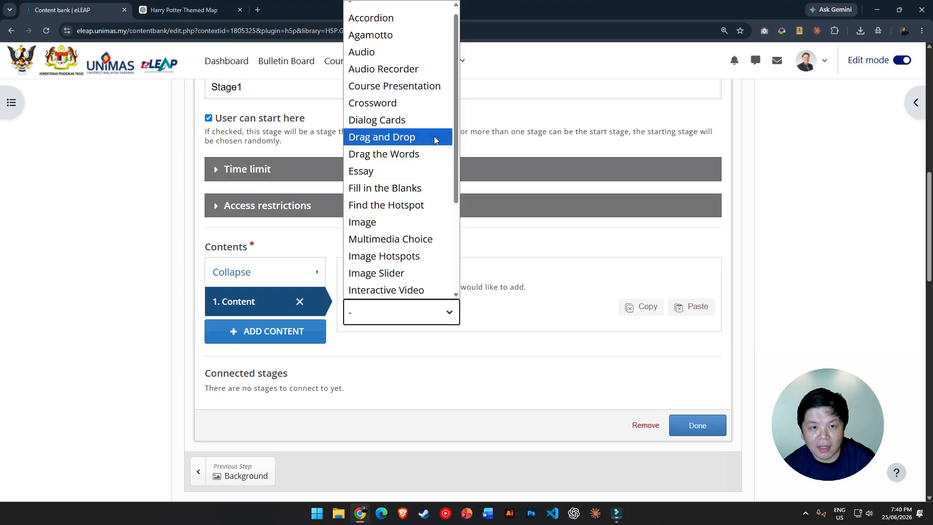
pyautogui.scroll(1, 396, 78)
pyautogui.scroll(-3, 395, 97)
pyautogui.scroll(3, 395, 84)
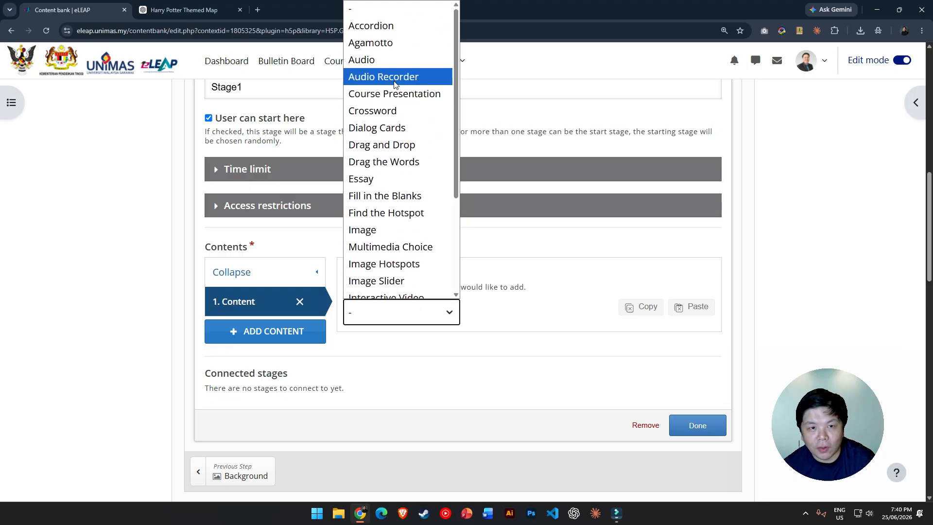
pyautogui.scroll(-3, 413, 243)
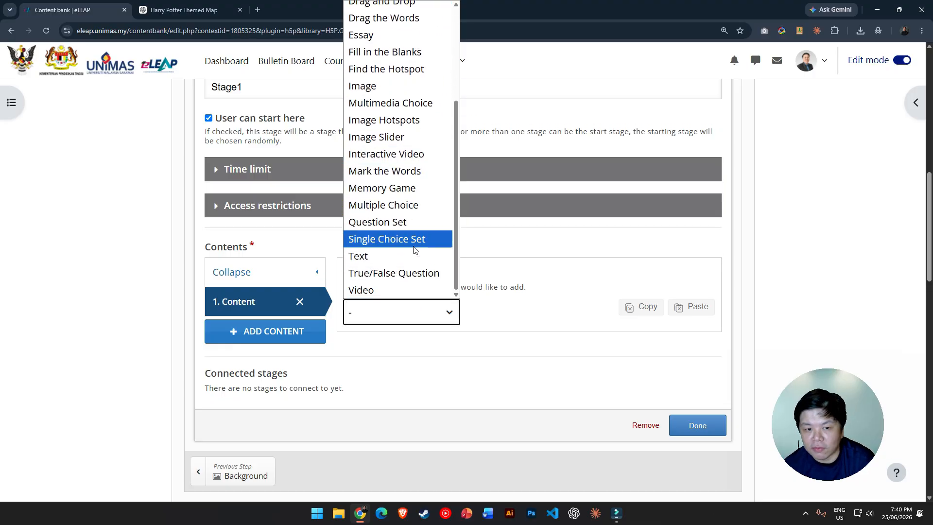
pyautogui.click(415, 272)
pyautogui.scroll(-2, 492, 334)
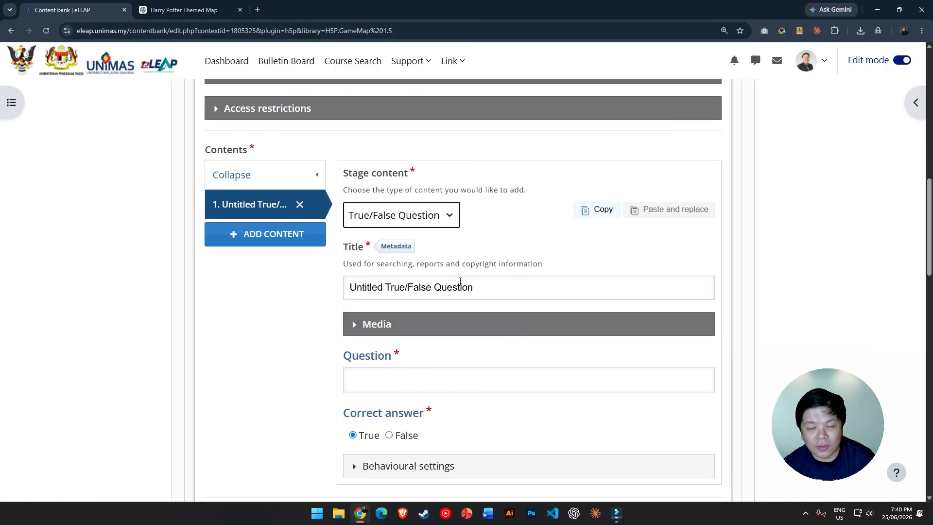
# Step: Title the True/False question "Behaviorism is"
pyautogui.moveTo(484, 286); pyautogui.dragTo(345, 287)
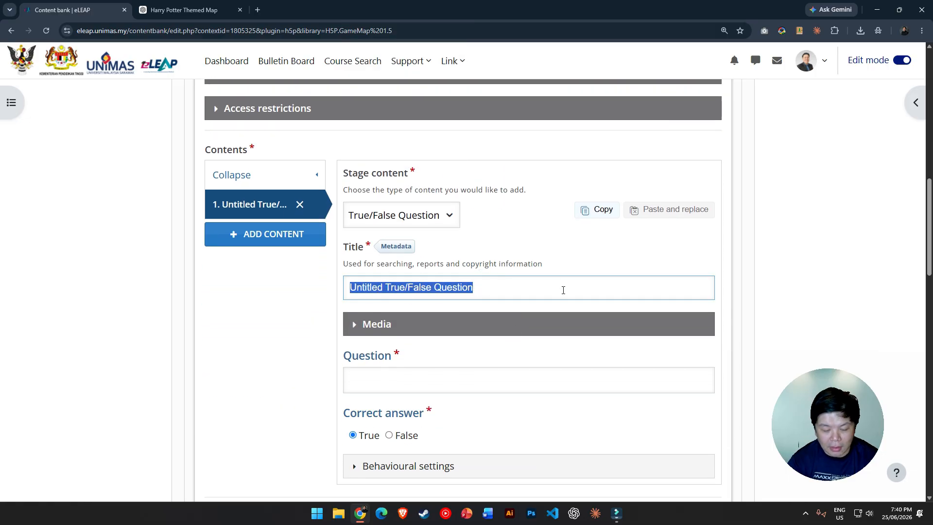
pyautogui.write('Beah')
pyautogui.press('BackSpace')
pyautogui.write('havi')
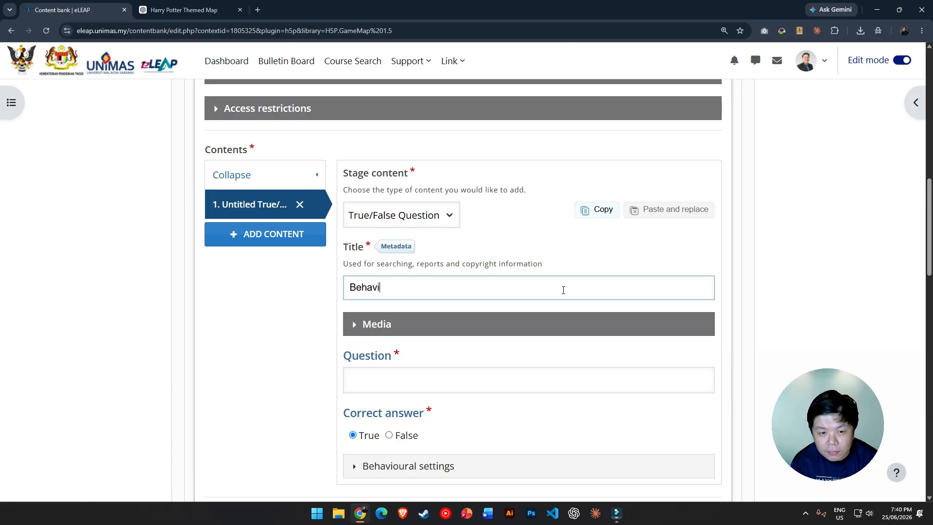
pyautogui.write('orism is')
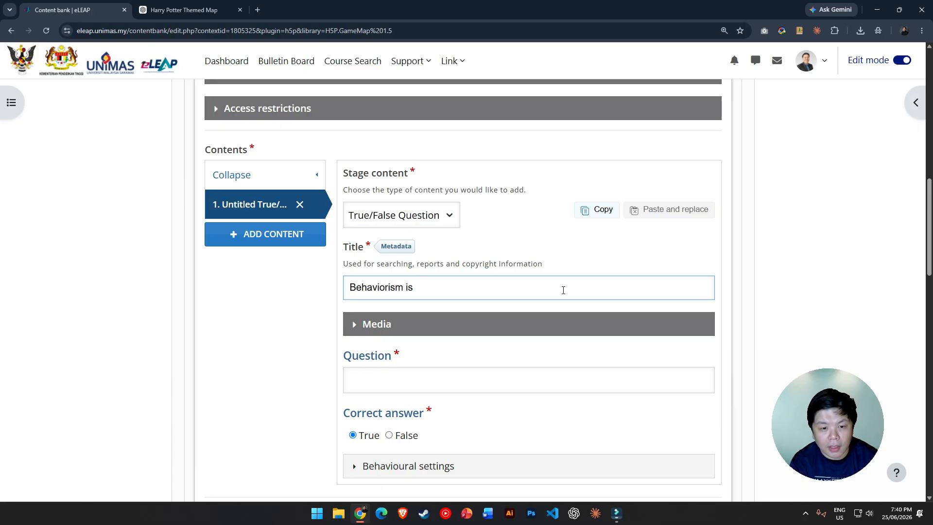
# Step: Copy the title text "Behaviorism is" into the Question field
pyautogui.hotkey('ctrl', 'a')
pyautogui.hotkey('ctrl', 'c')
pyautogui.click(438, 381)
pyautogui.hotkey('ctrl', 'v')
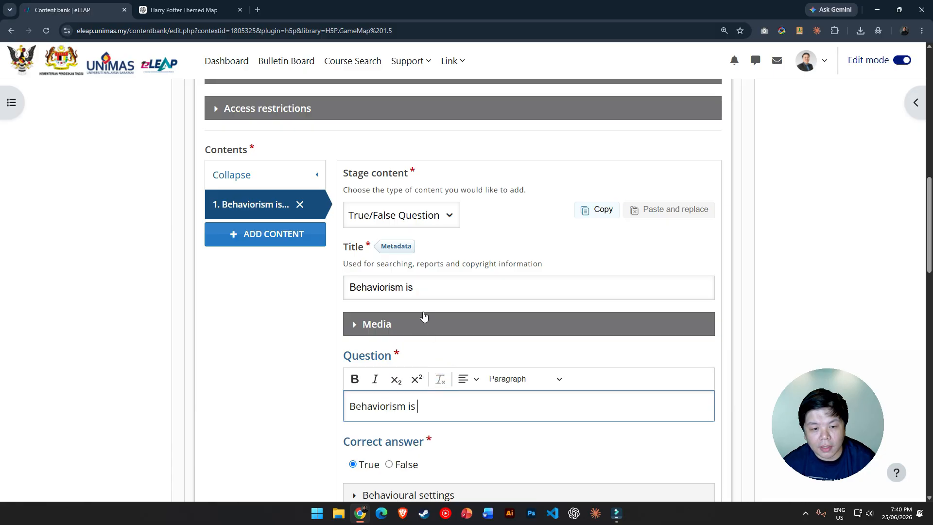
pyautogui.moveTo(461, 278); pyautogui.dragTo(344, 246)
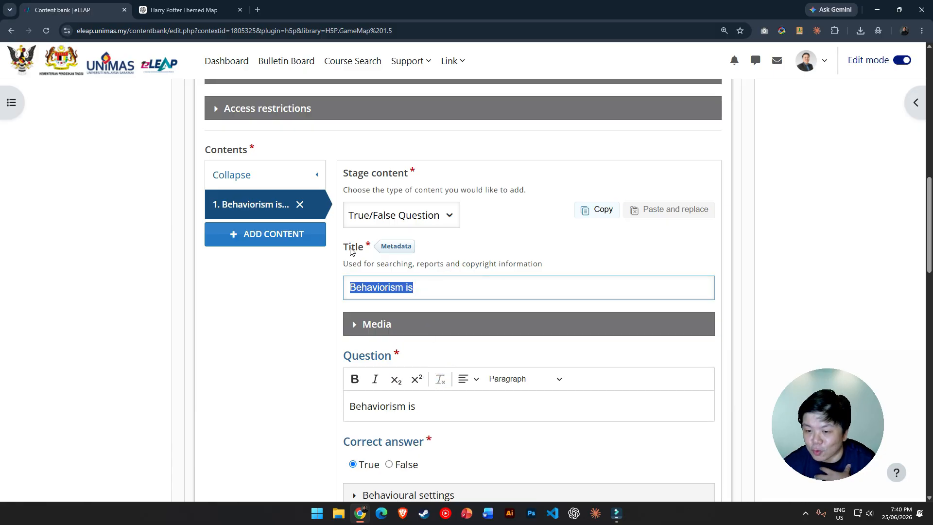
# Step: Reword the question text to "Behaviorism focuses on human behaviorial change"
pyautogui.scroll(-2, 352, 251)
pyautogui.moveTo(436, 310); pyautogui.dragTo(392, 310)
pyautogui.click(455, 302)
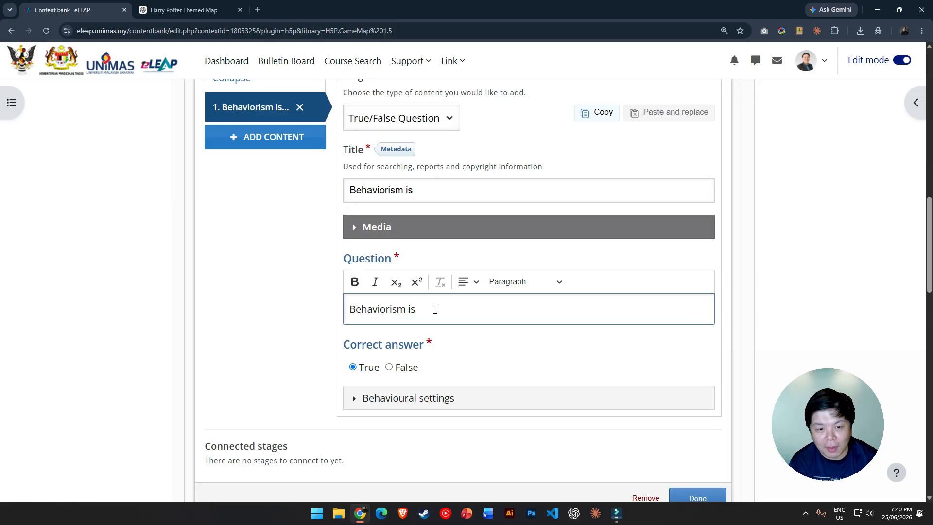
pyautogui.write('ocuses on ')
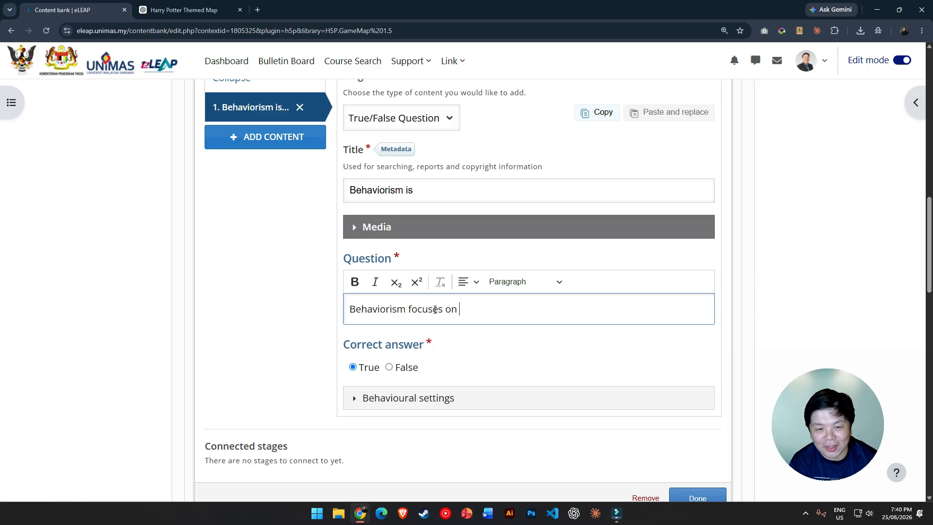
pyautogui.write('human he')
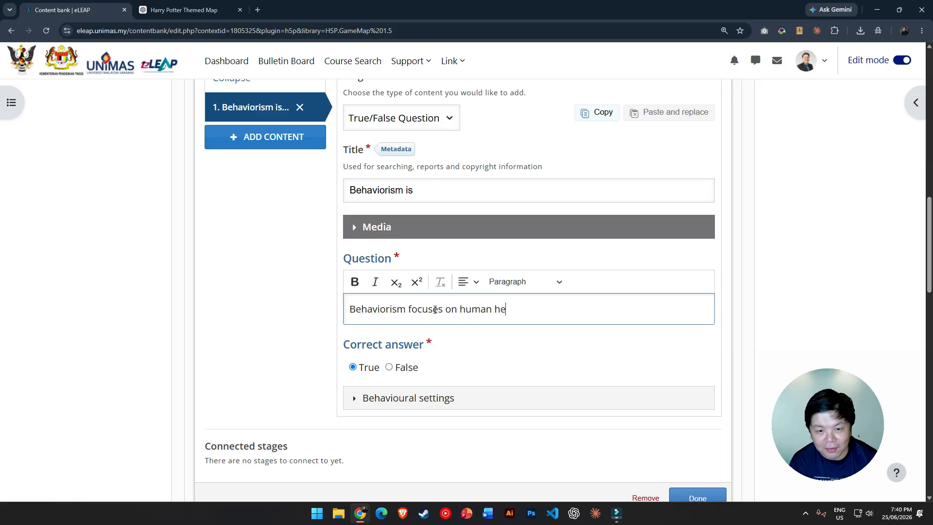
pyautogui.press('BackSpace')
pyautogui.press('BackSpace')
pyautogui.write('behavio')
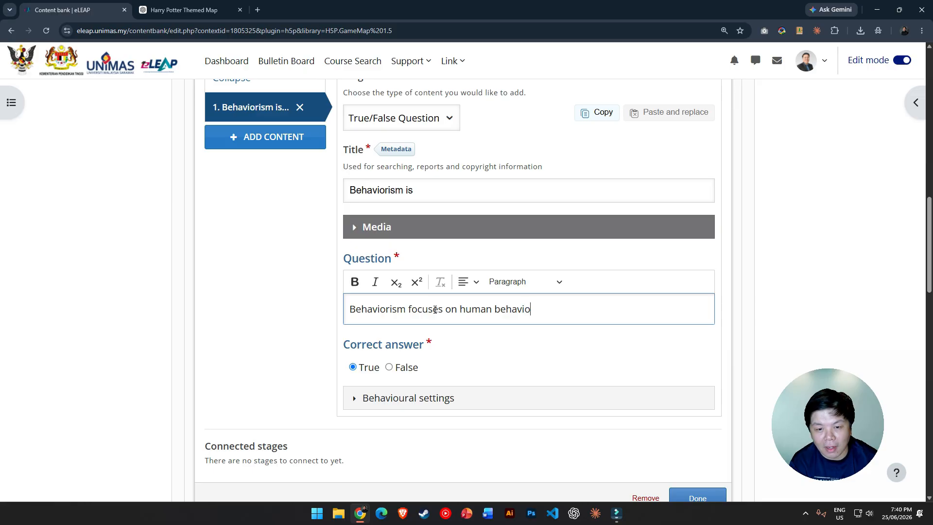
pyautogui.write('ral ')
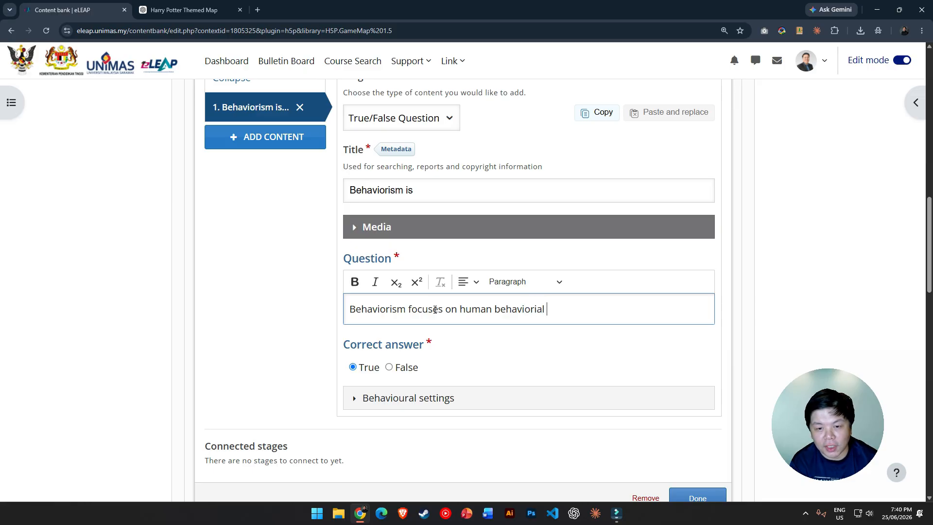
pyautogui.write('change')
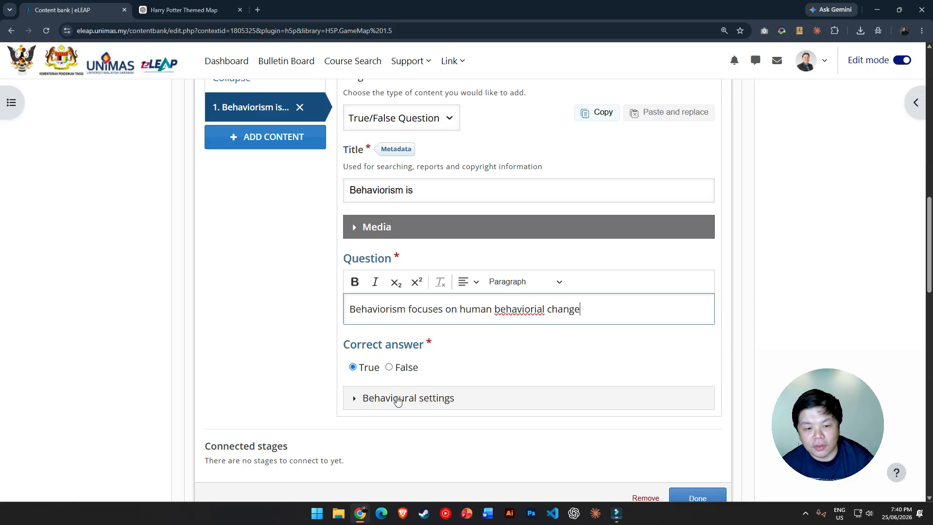
# Step: In the question's Behavioural settings, disable the "Show Solution" button and turn on automatic answer checking
pyautogui.click(396, 397)
pyautogui.scroll(-2, 403, 374)
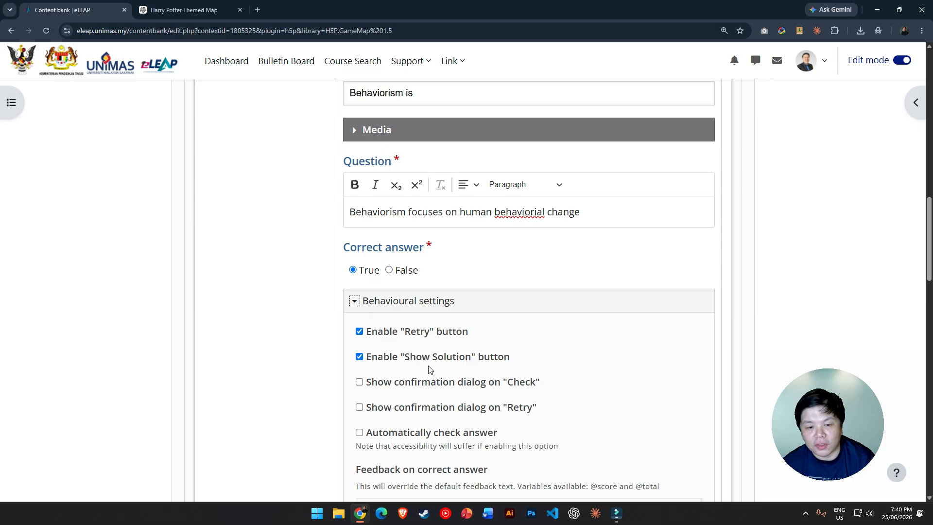
pyautogui.click(419, 357)
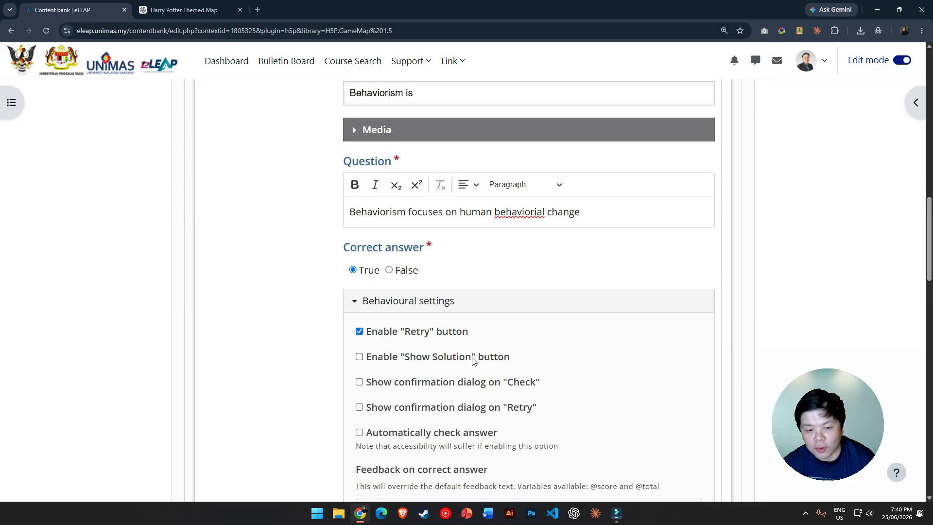
pyautogui.scroll(-2, 427, 339)
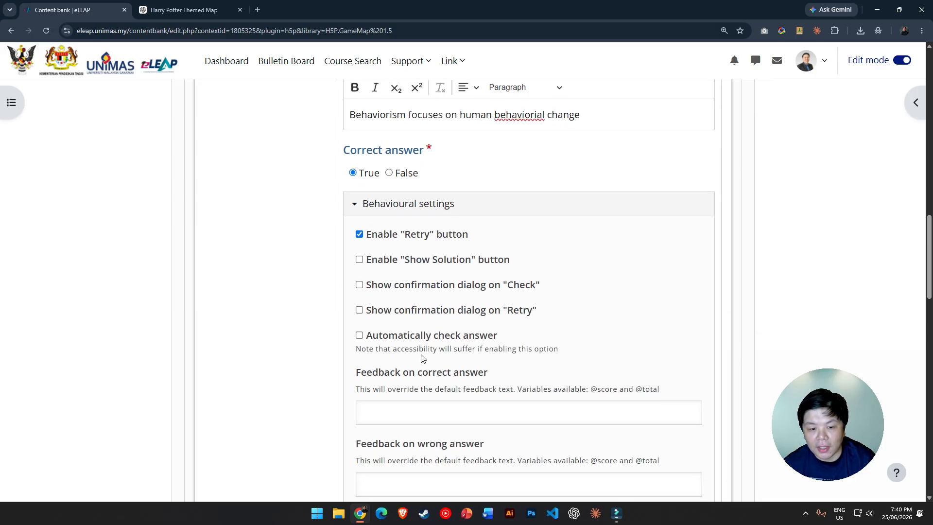
pyautogui.click(417, 335)
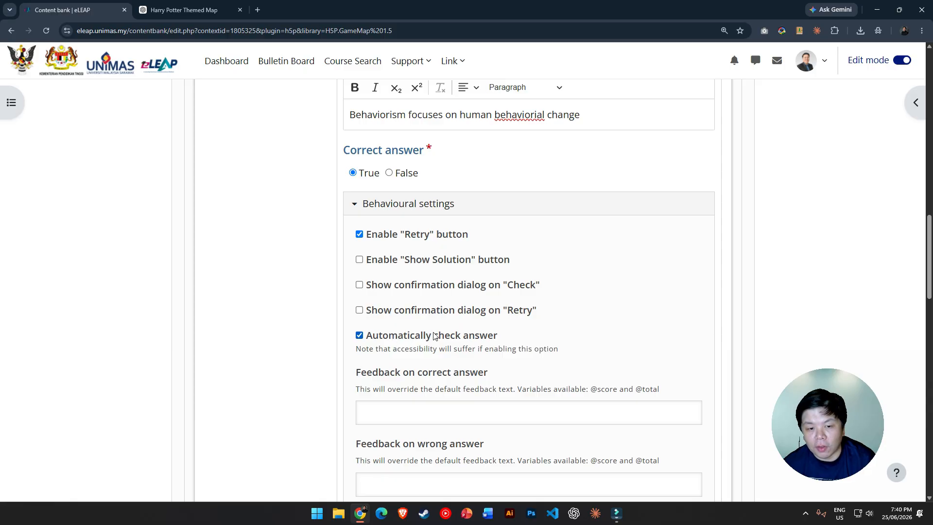
pyautogui.scroll(-1, 441, 368)
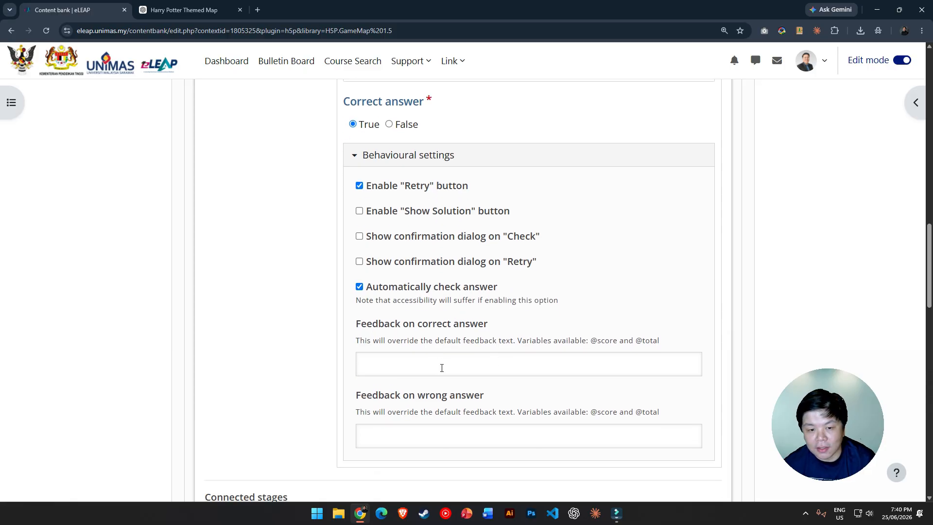
# Step: Turn off automatic answer checking for the True/False question and collapse its Behavioural settings
pyautogui.click(360, 286)
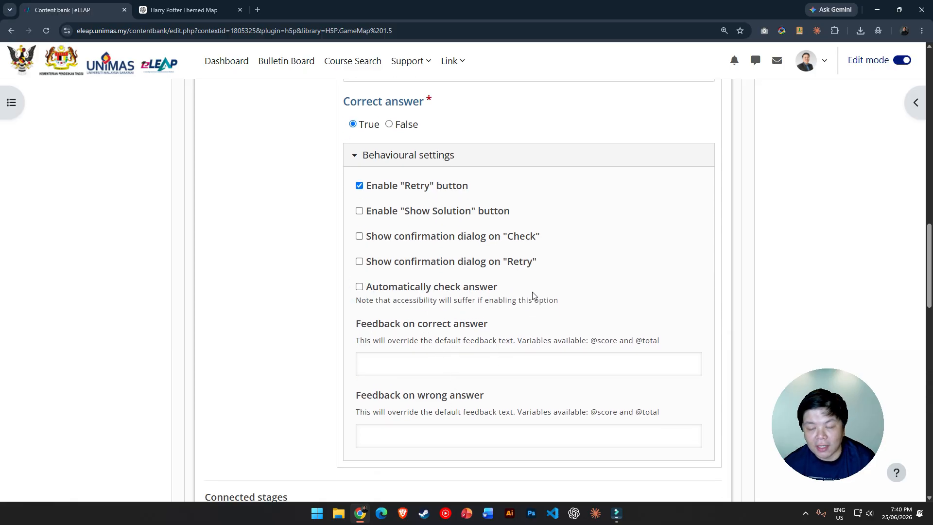
pyautogui.scroll(4, 532, 295)
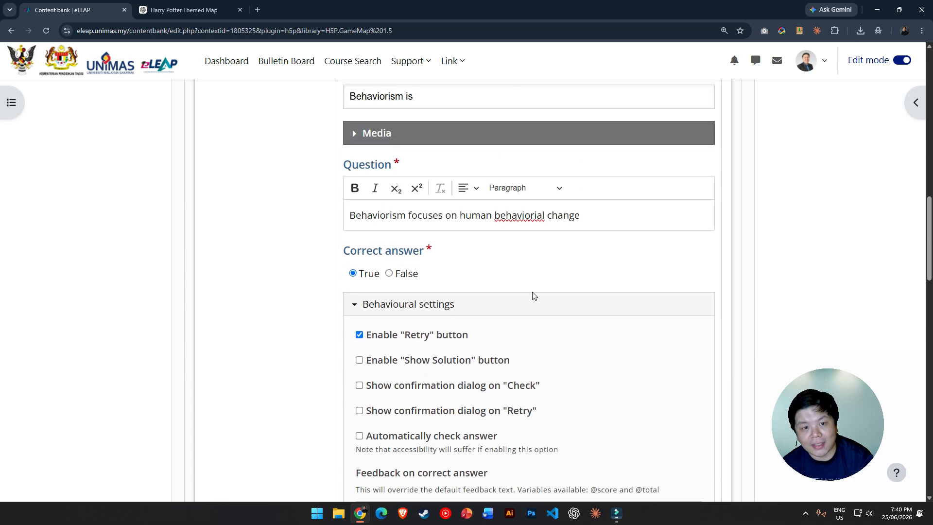
pyautogui.click(354, 349)
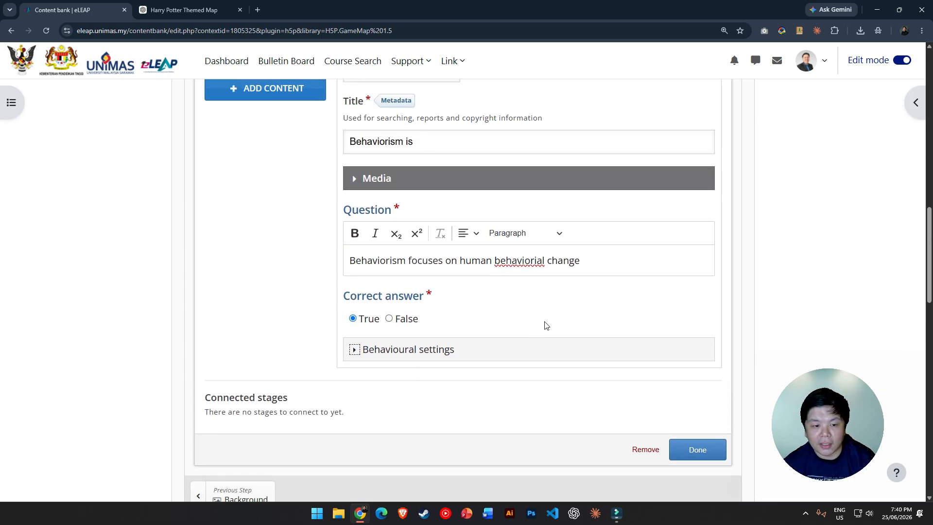
# Step: Review the True/False question's fields, finish editing this stage and return to the game map
pyautogui.scroll(2, 545, 325)
pyautogui.scroll(2, 525, 296)
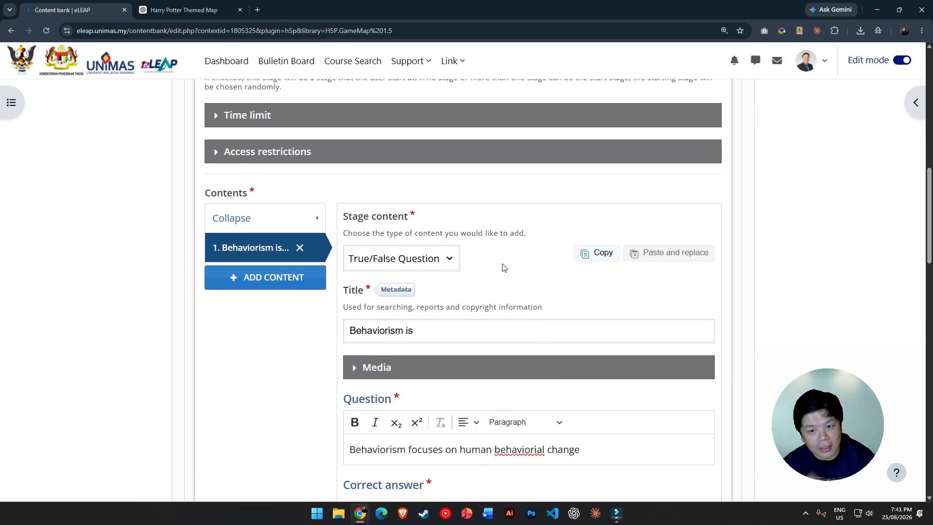
pyautogui.scroll(-5, 504, 267)
pyautogui.scroll(2, 504, 267)
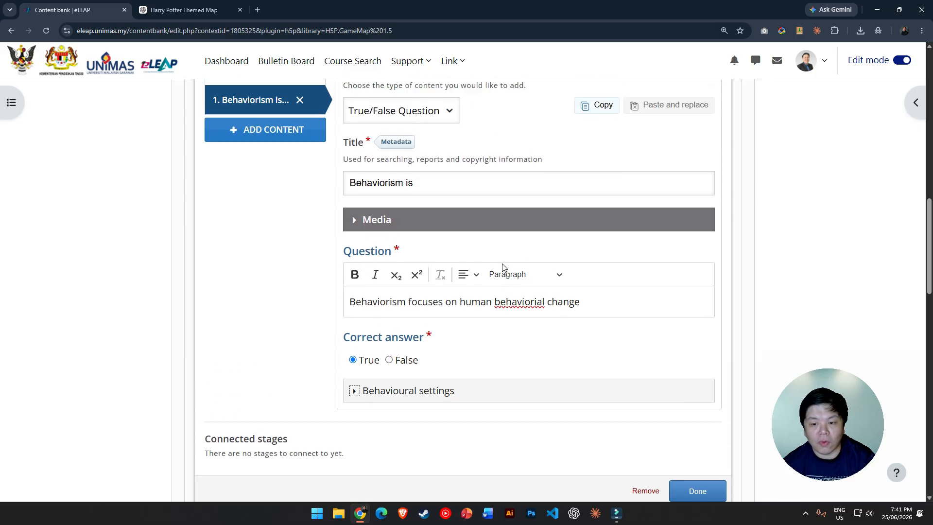
pyautogui.scroll(-1, 502, 267)
pyautogui.click(698, 448)
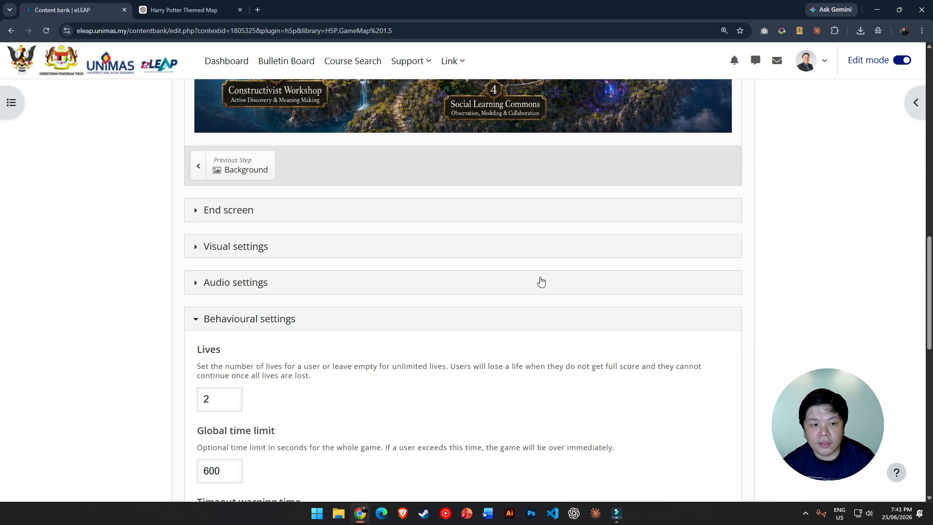
pyautogui.scroll(8, 541, 282)
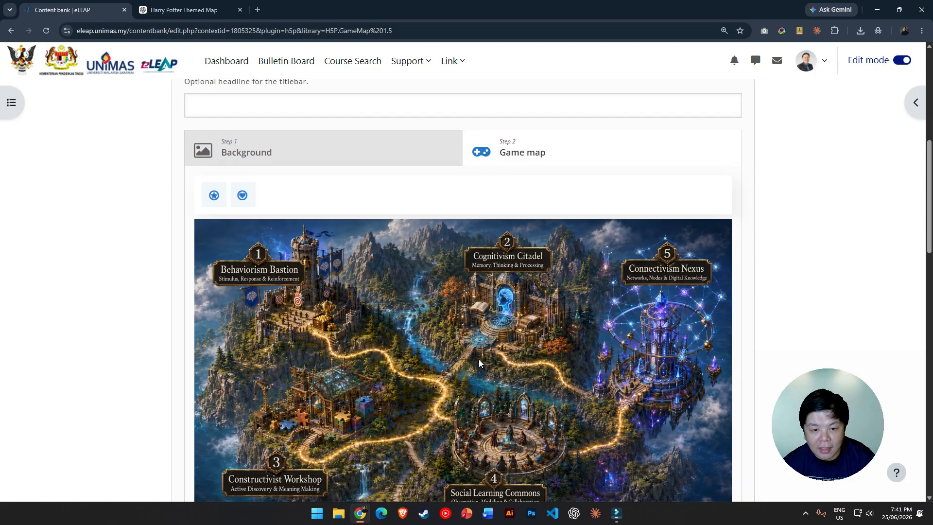
pyautogui.moveTo(479, 362)
pyautogui.mouseDown()
pyautogui.moveTo(495, 348)
pyautogui.moveTo(493, 296)
pyautogui.moveTo(452, 344)
pyautogui.moveTo(250, 253)
pyautogui.moveTo(258, 253)
pyautogui.mouseUp()
pyautogui.click(369, 316)
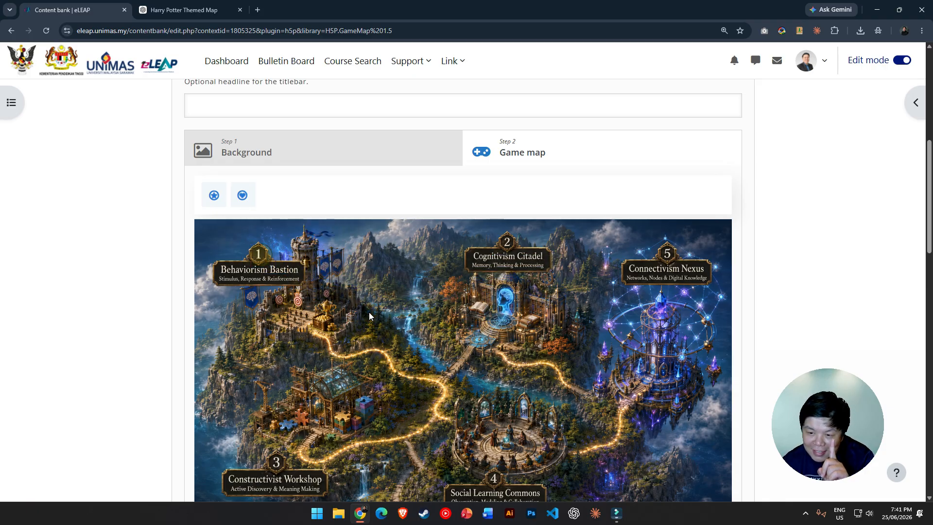
pyautogui.scroll(-1, 411, 316)
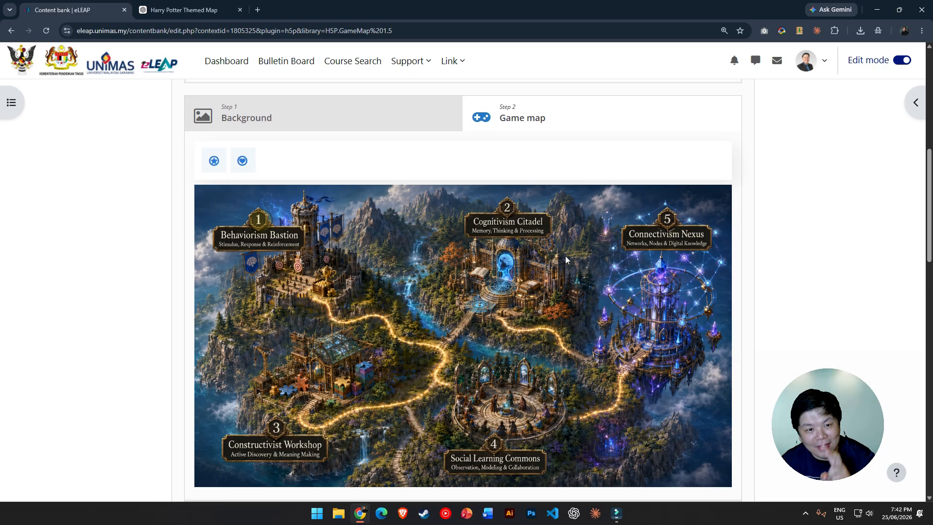
# Step: Add a new exercise stage to the game map and label it "Stage2"
pyautogui.scroll(1, 389, 229)
pyautogui.click(211, 197)
pyautogui.moveTo(300, 234); pyautogui.dragTo(231, 221)
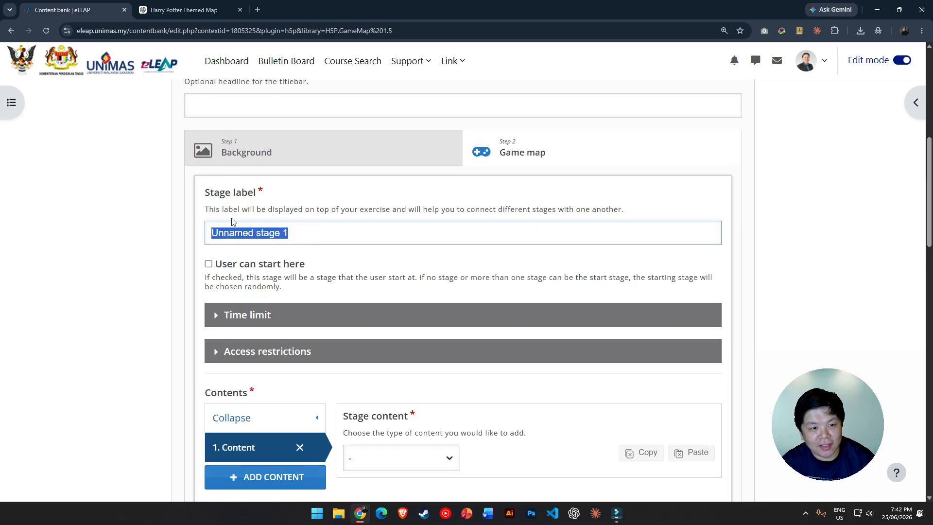
pyautogui.write('Stage2')
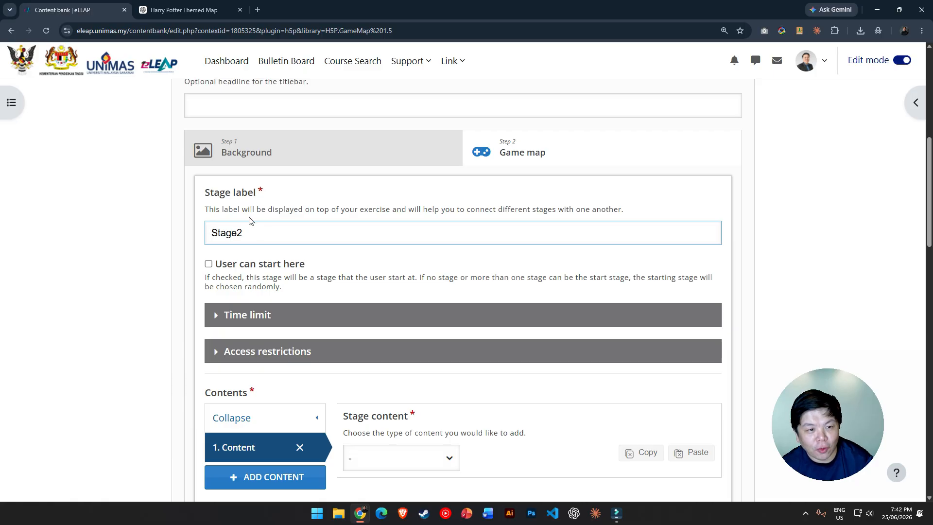
# Step: Set Stage2's content type to Interactive Video and title it "Video1"
pyautogui.scroll(-3, 272, 205)
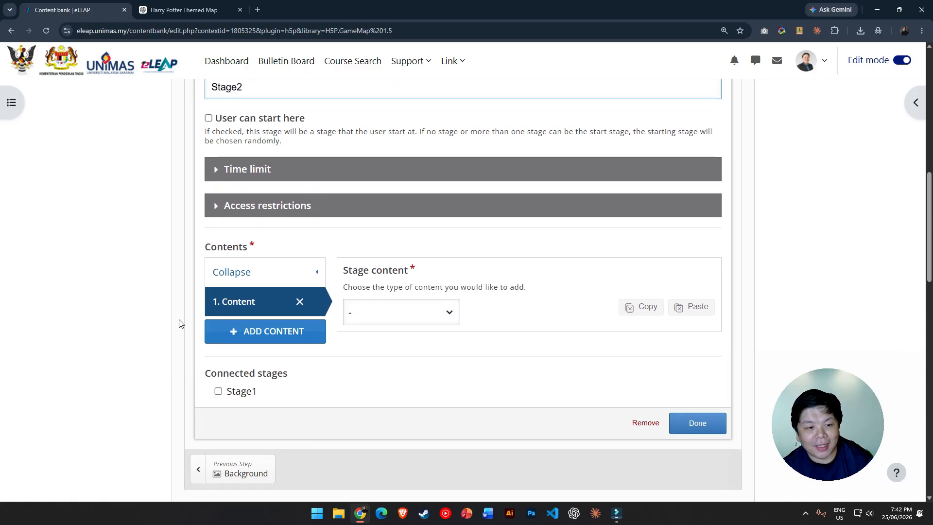
pyautogui.click(385, 315)
pyautogui.scroll(-3, 418, 217)
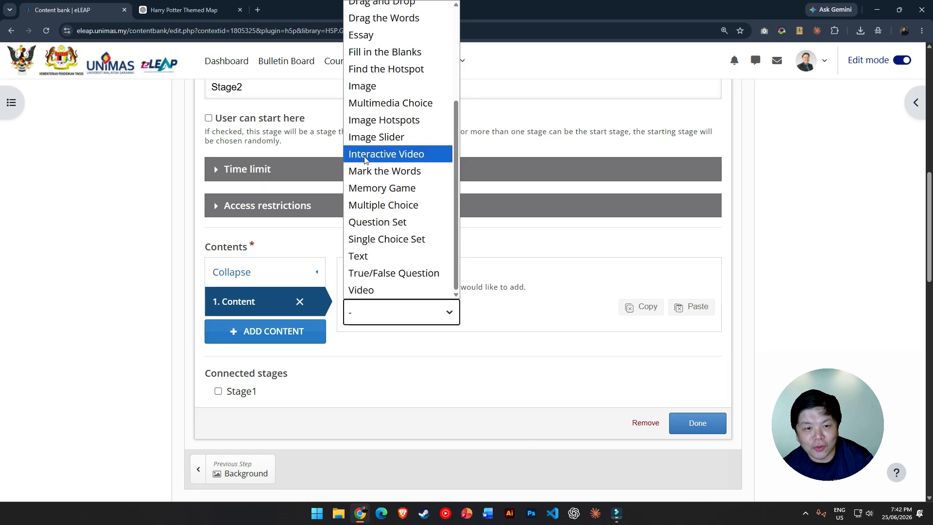
pyautogui.click(369, 155)
pyautogui.scroll(-3, 611, 347)
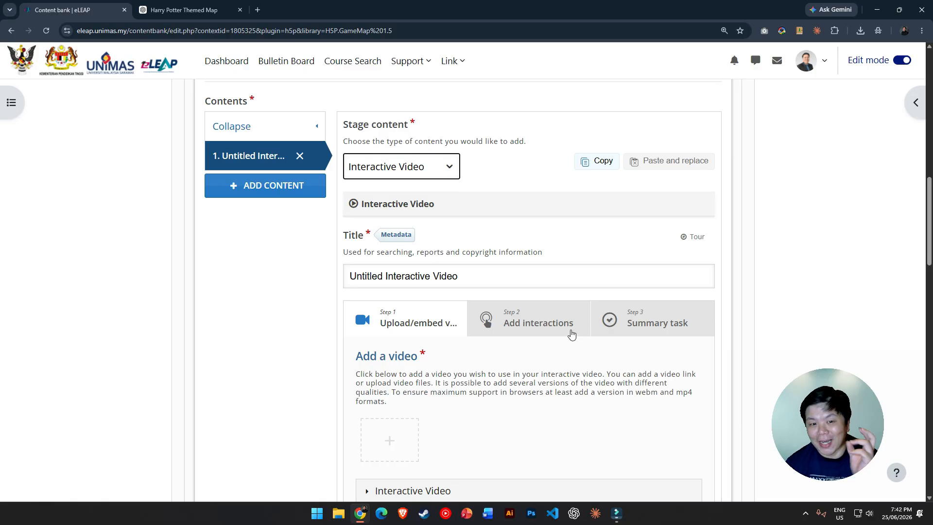
pyautogui.moveTo(458, 276); pyautogui.dragTo(345, 278)
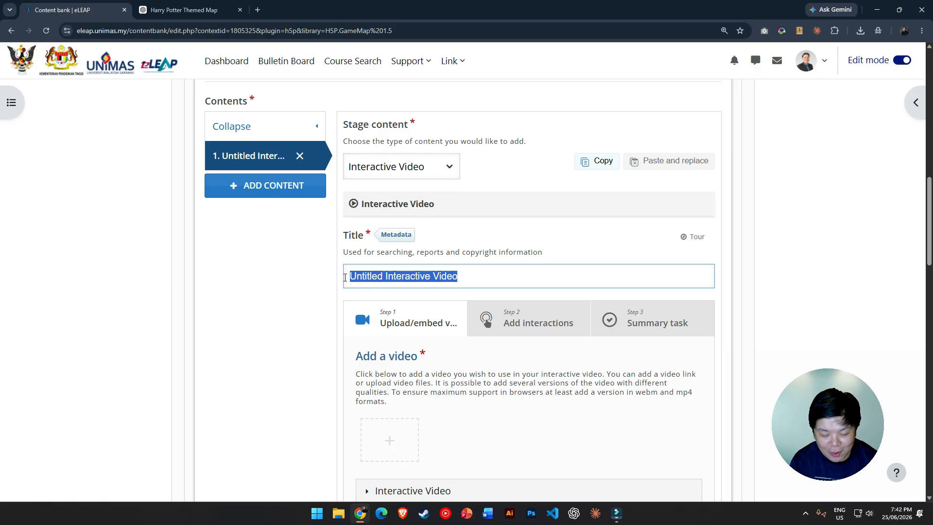
pyautogui.write('Video1')
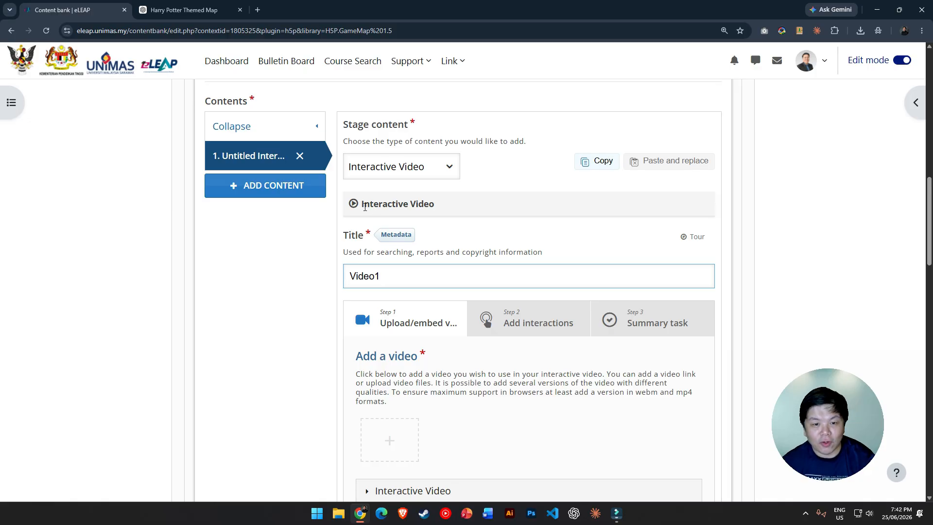
# Step: Insert the copied YouTube link (watch?v=sAxAegfVd00&t=1s) as the source of the interactive video
pyautogui.scroll(-3, 521, 213)
pyautogui.click(392, 296)
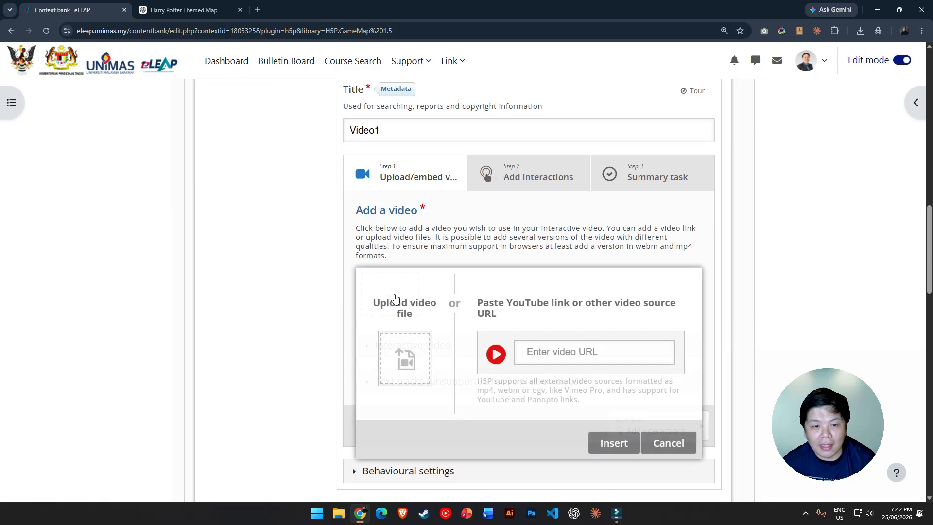
pyautogui.click(551, 349)
pyautogui.hotkey('ctrl', 'v')
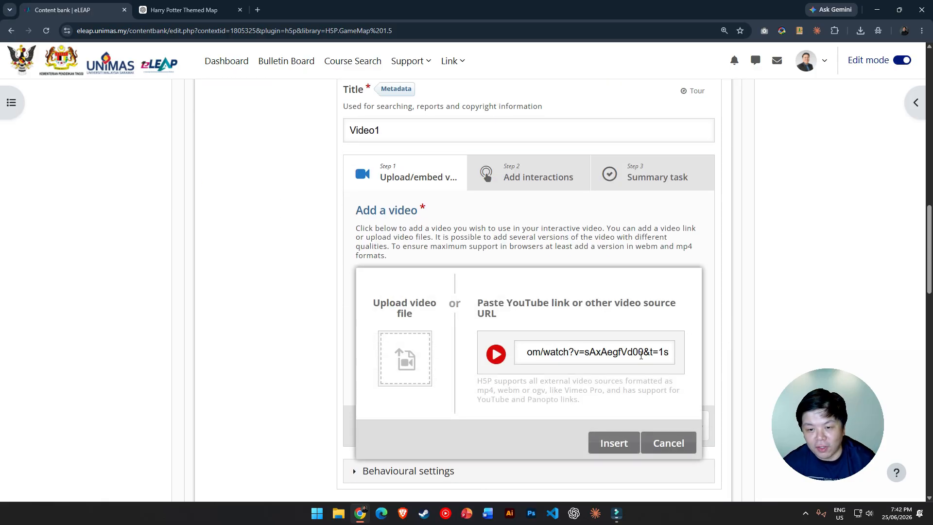
pyautogui.moveTo(640, 355); pyautogui.dragTo(531, 344)
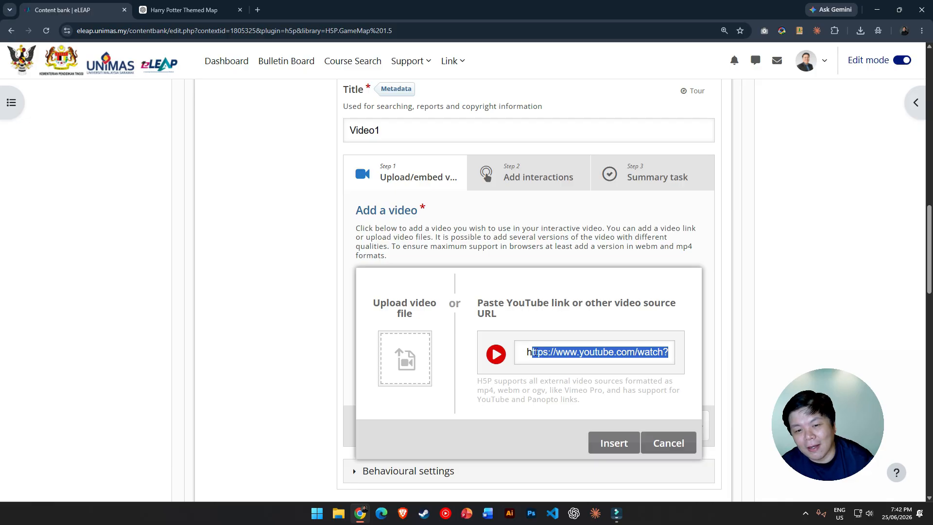
pyautogui.click(601, 440)
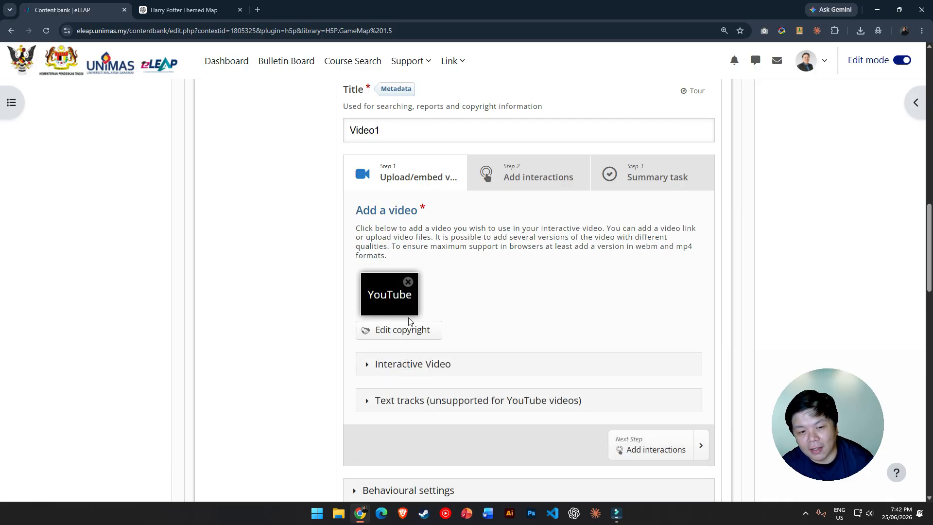
# Step: Go to the Add interactions stage, seek the video to about 0:53 and add a Single Choice Set there
pyautogui.click(541, 182)
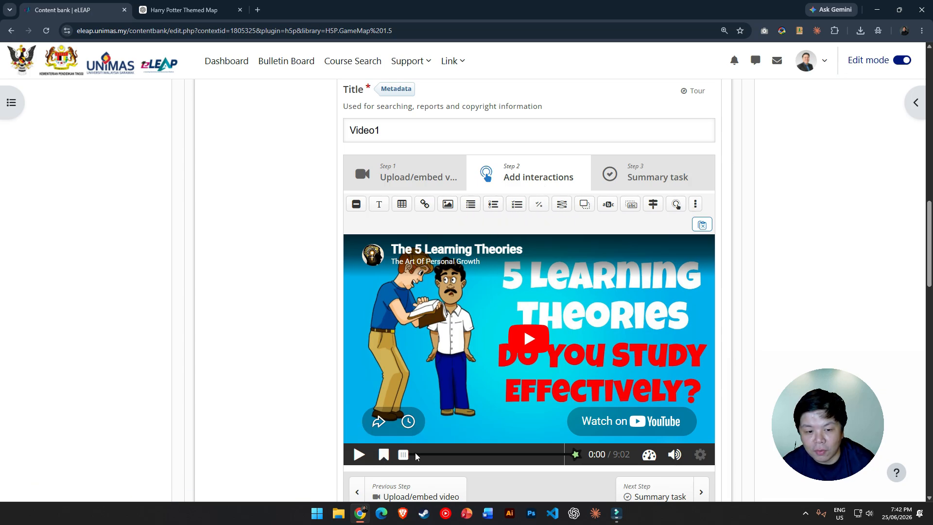
pyautogui.click(409, 456)
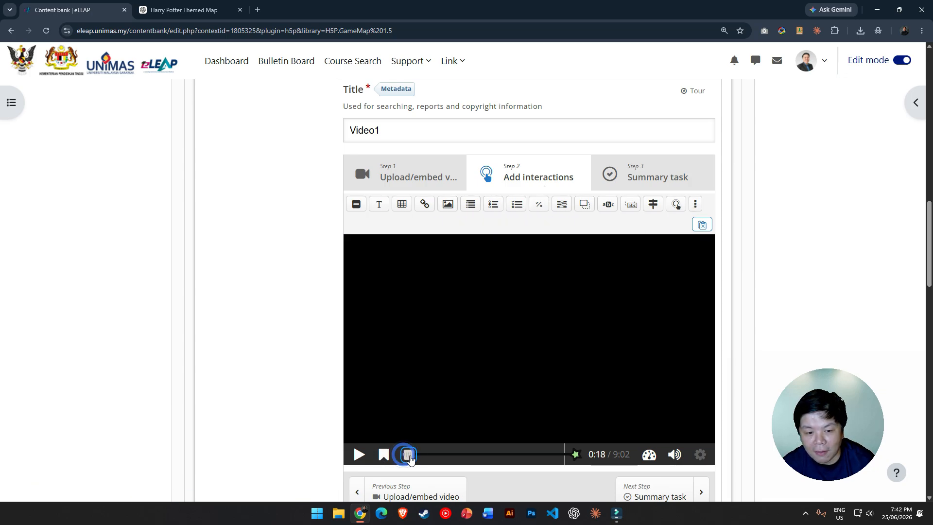
pyautogui.moveTo(410, 456); pyautogui.dragTo(418, 457)
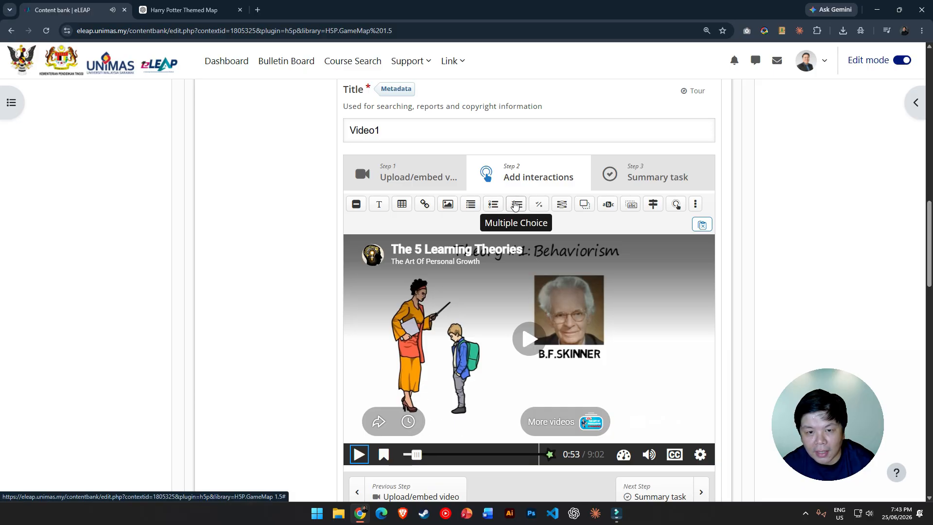
pyautogui.click(493, 204)
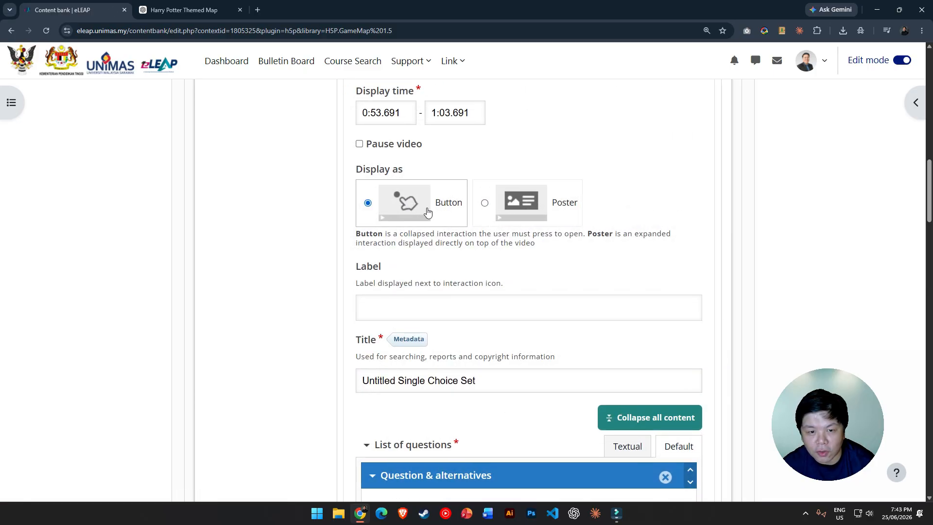
# Step: Enter "Q1" as both the label and the title of the Single Choice Set
pyautogui.scroll(-2, 437, 242)
pyautogui.click(417, 256)
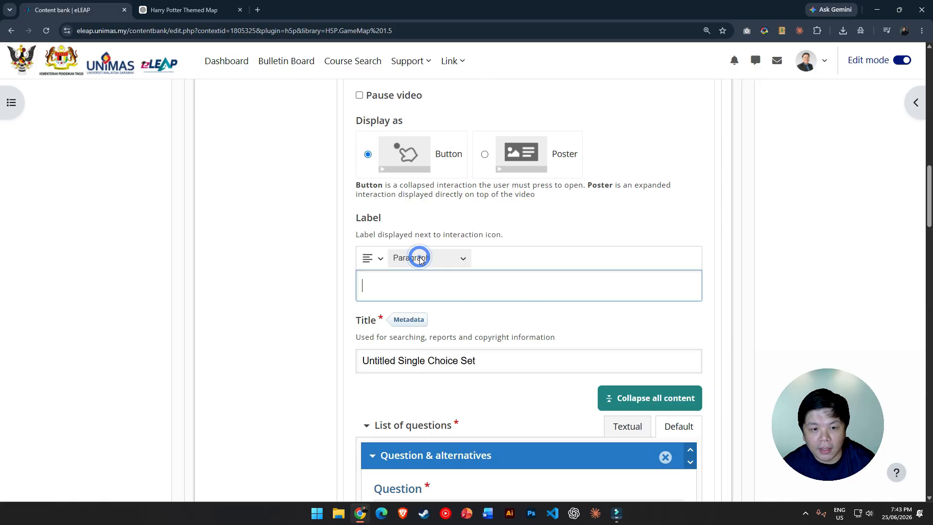
pyautogui.write('Q1')
pyautogui.scroll(-2, 469, 317)
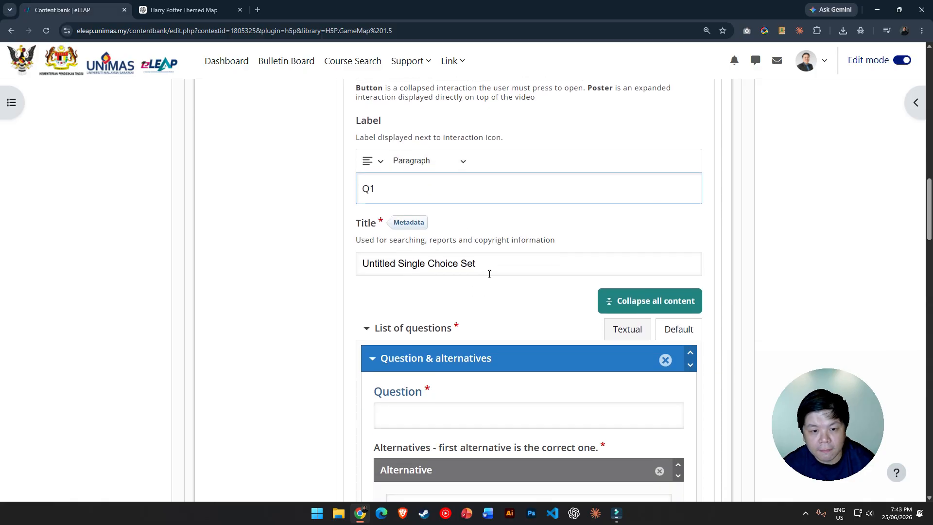
pyautogui.moveTo(489, 272); pyautogui.dragTo(361, 262)
pyautogui.write('Q1')
# Step: Enter "What is behaviorism..." as the text of the first question in the Single Choice Set
pyautogui.scroll(-2, 439, 301)
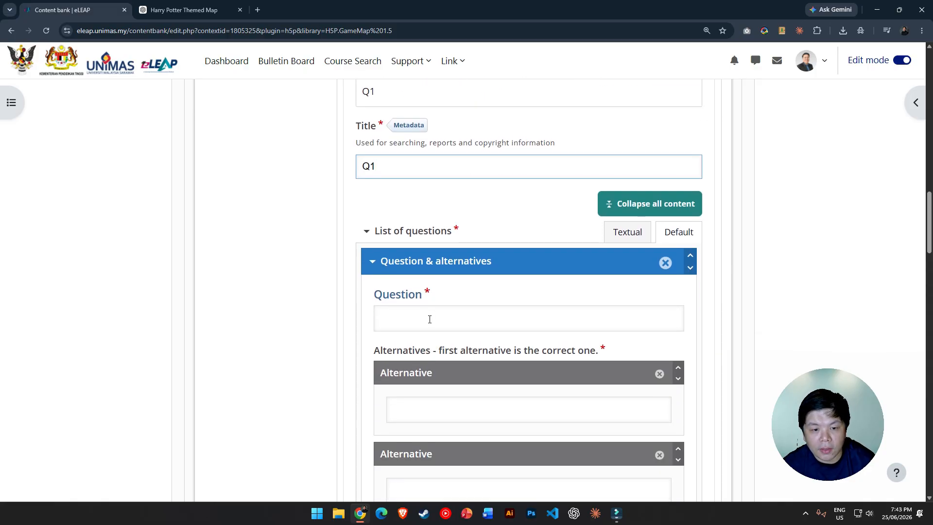
pyautogui.click(431, 318)
pyautogui.write('What is b')
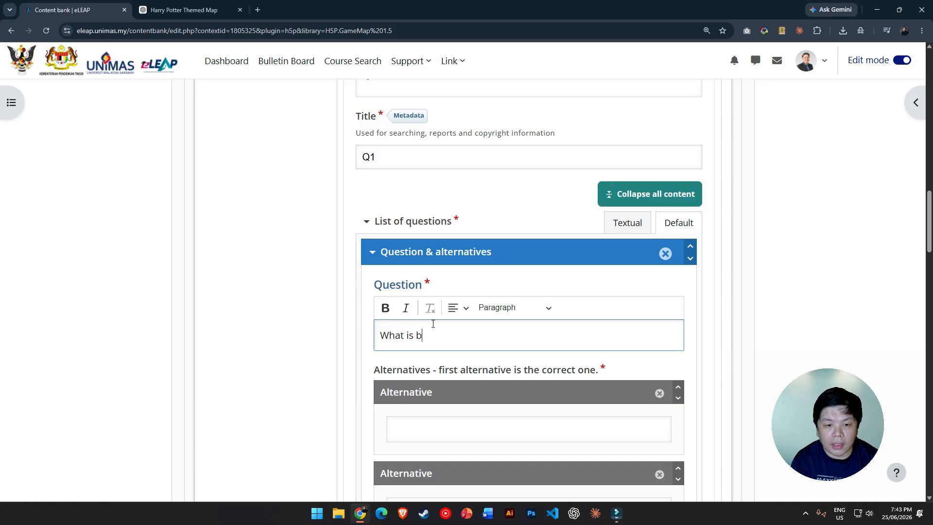
pyautogui.write('ehav')
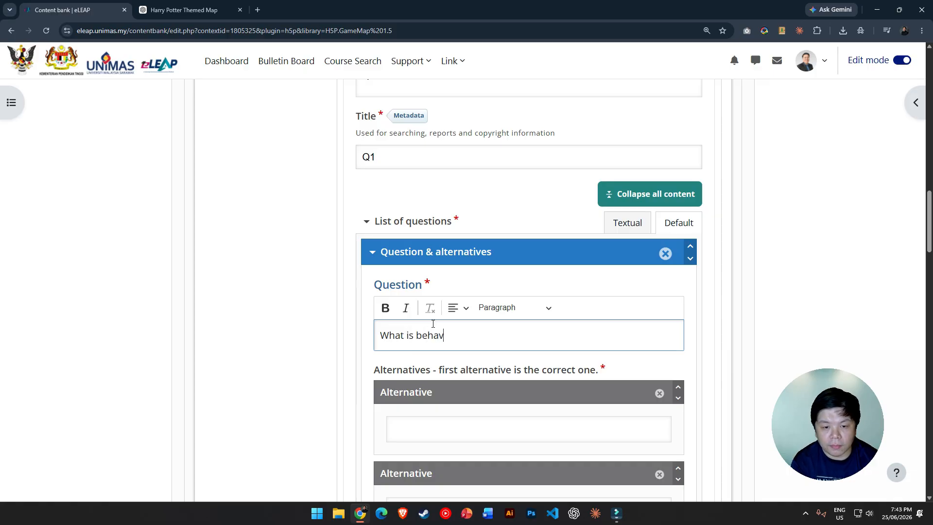
pyautogui.write('iorism...')
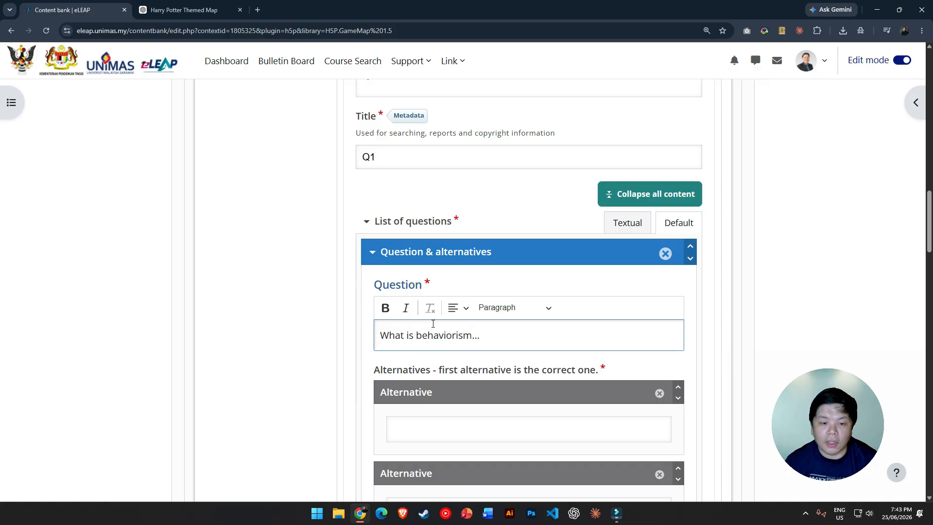
# Step: Fill the question's alternatives with "A" as the correct answer and "B" as the wrong one
pyautogui.scroll(-4, 432, 323)
pyautogui.click(422, 231)
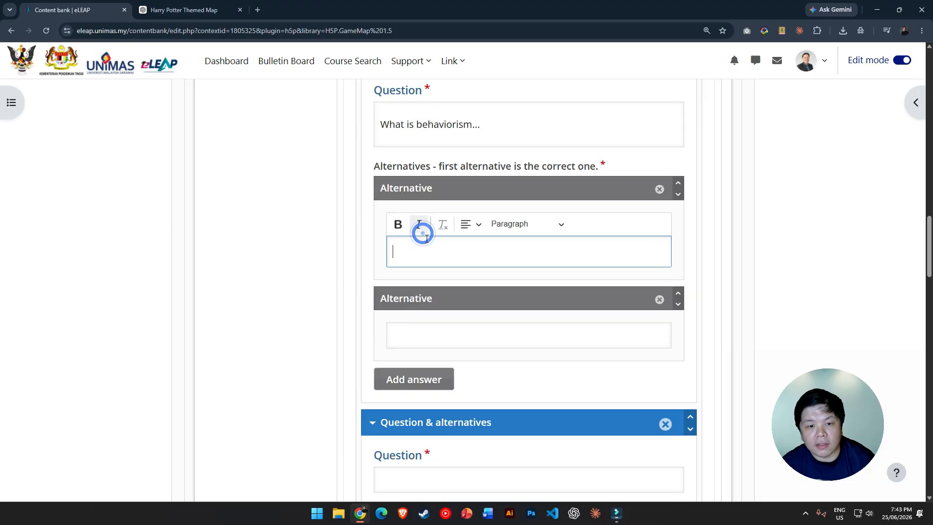
pyautogui.write('A')
pyautogui.click(439, 340)
pyautogui.write('B')
pyautogui.click(450, 245)
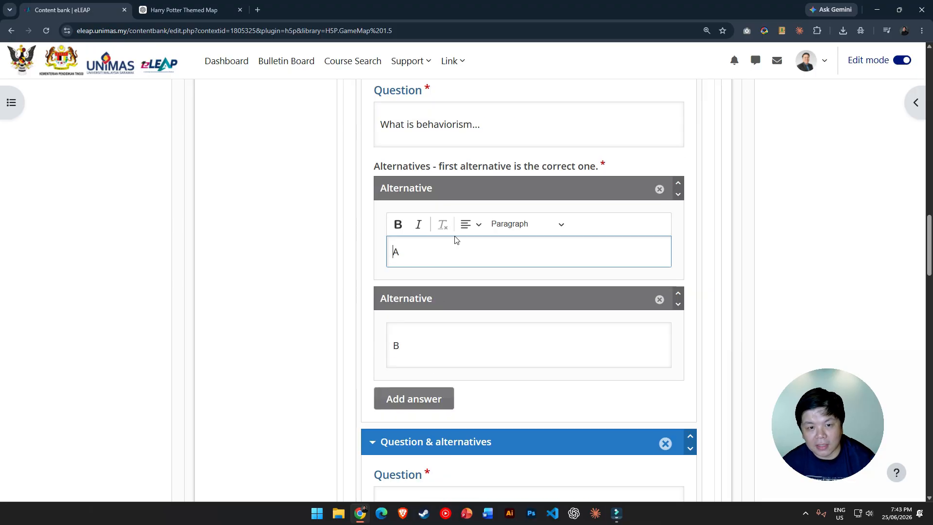
pyautogui.click(474, 251)
# Step: Delete the empty second Question & alternatives block from the Single Choice Set and confirm the removal
pyautogui.scroll(-3, 525, 314)
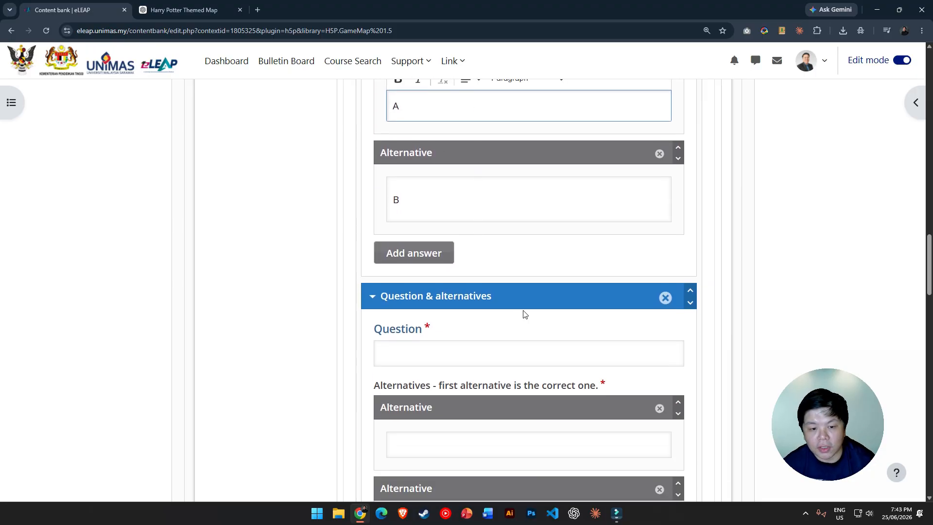
pyautogui.click(431, 354)
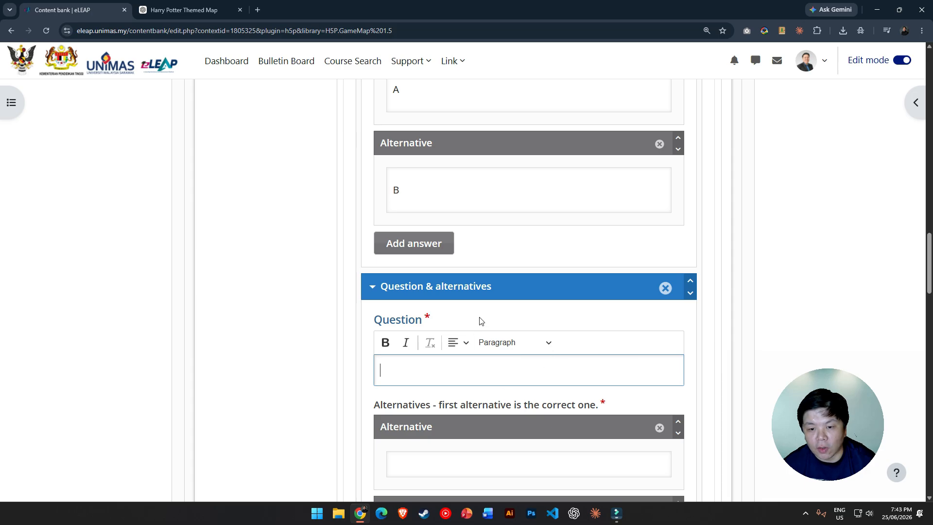
pyautogui.click(666, 289)
pyautogui.click(540, 370)
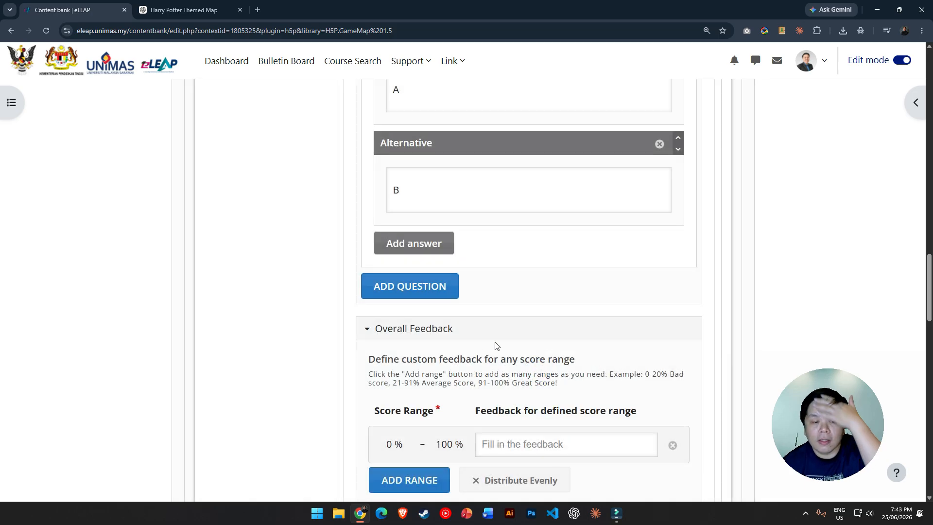
# Step: Collapse the Overall Feedback section of the Single Choice Set and finish editing the Q1 interaction
pyautogui.scroll(-2, 496, 346)
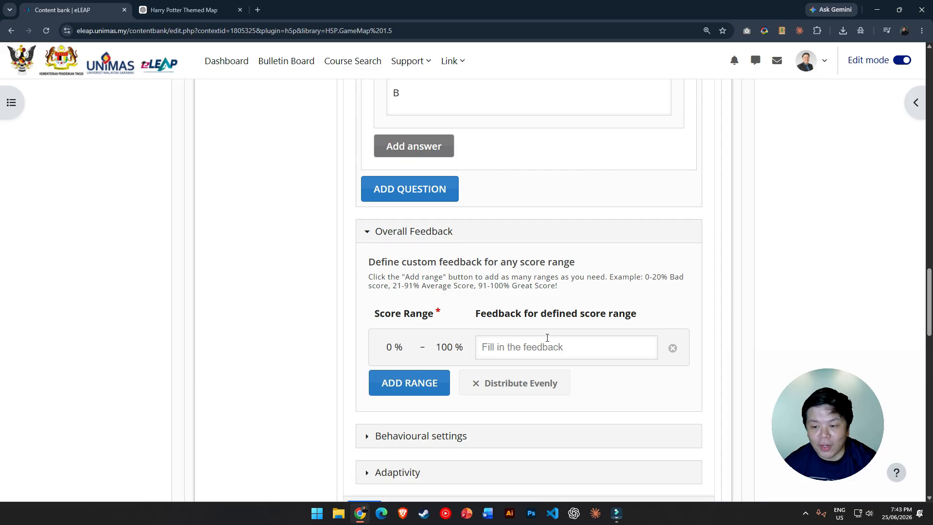
pyautogui.click(380, 240)
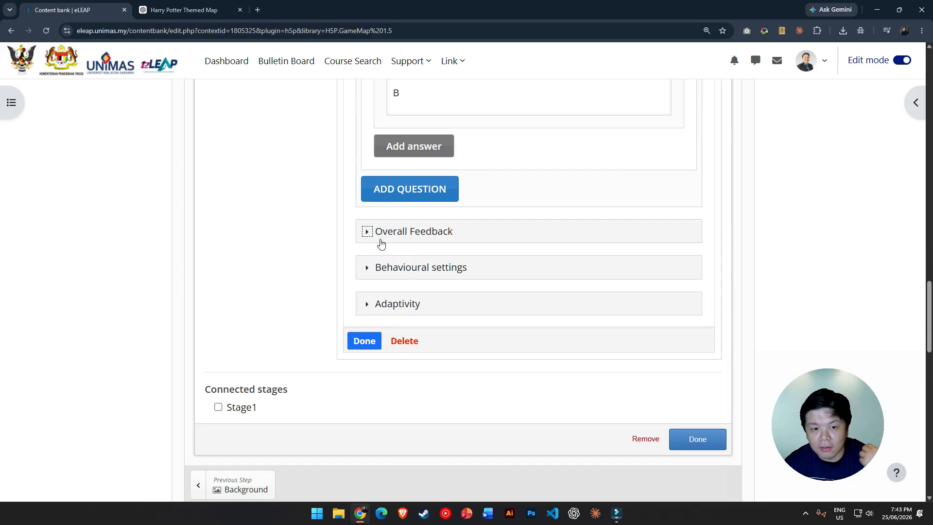
pyautogui.click(365, 341)
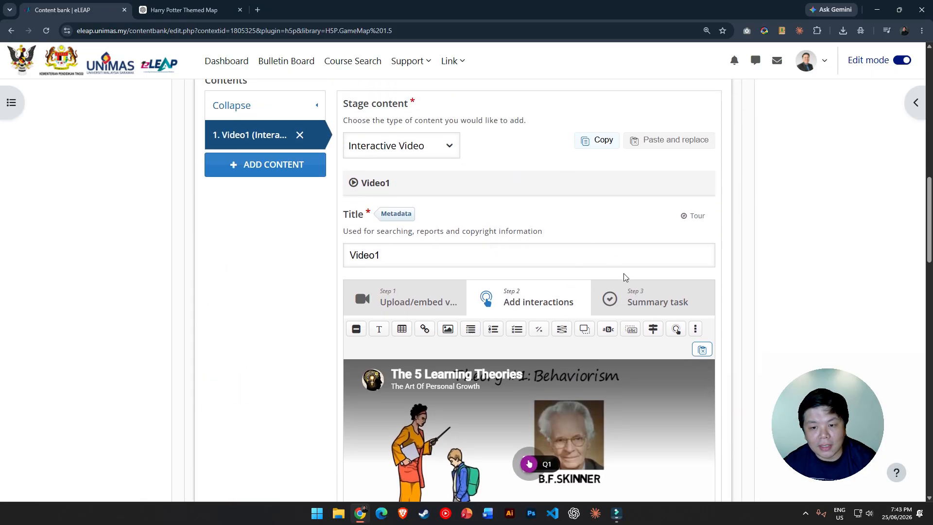
# Step: Open the interactive video's summary task and title it "Video1 summary"
pyautogui.click(625, 298)
pyautogui.scroll(-2, 626, 313)
pyautogui.scroll(-2, 627, 314)
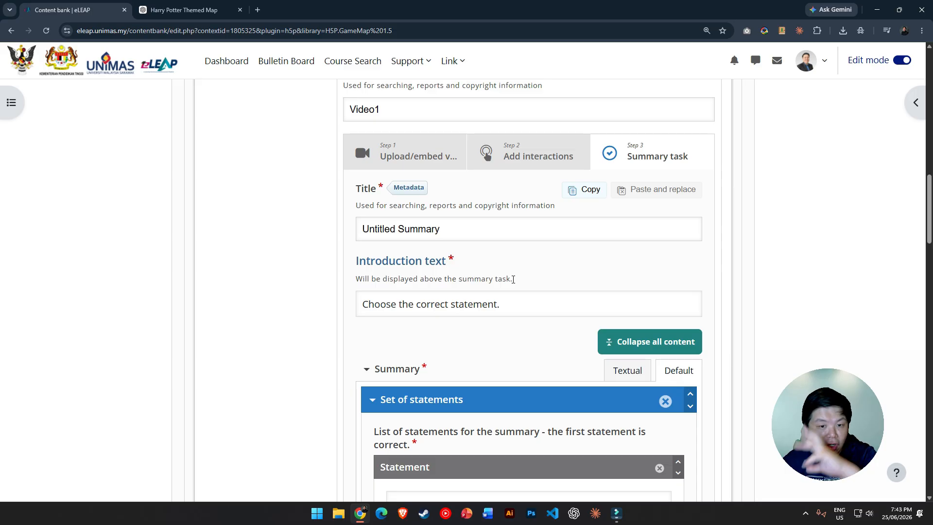
pyautogui.tripleClick(462, 229)
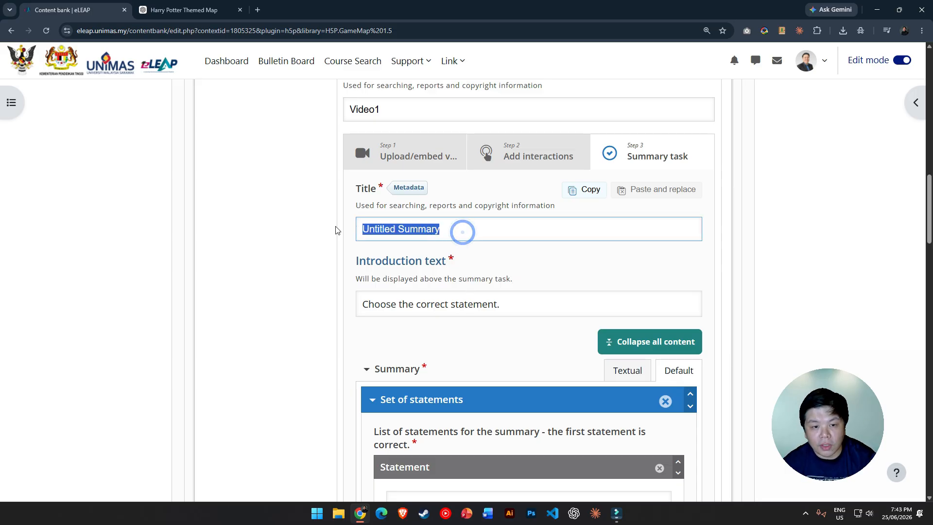
pyautogui.write('Video1 s')
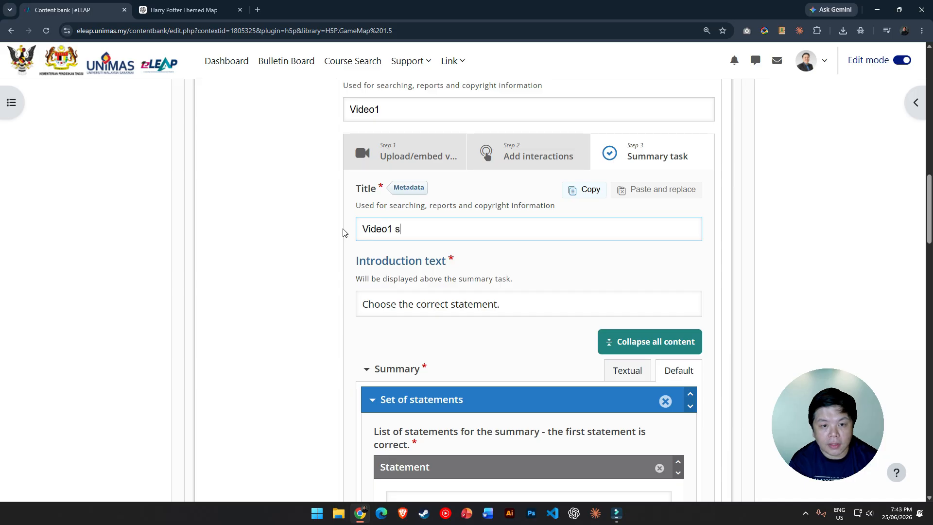
pyautogui.write('ummary')
# Step: Fill the summary's set of statements with "Video touches on..." as the correct first statement and "B" as the second
pyautogui.scroll(-4, 279, 222)
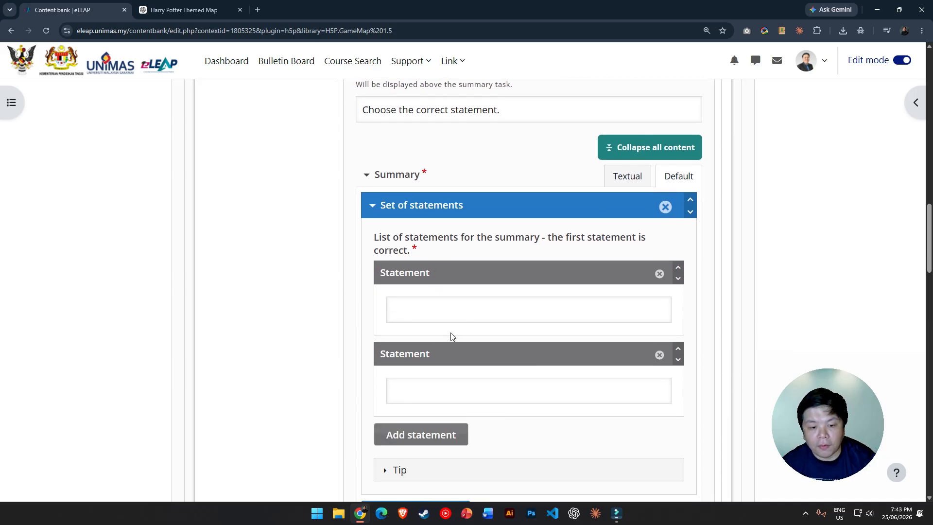
pyautogui.click(450, 309)
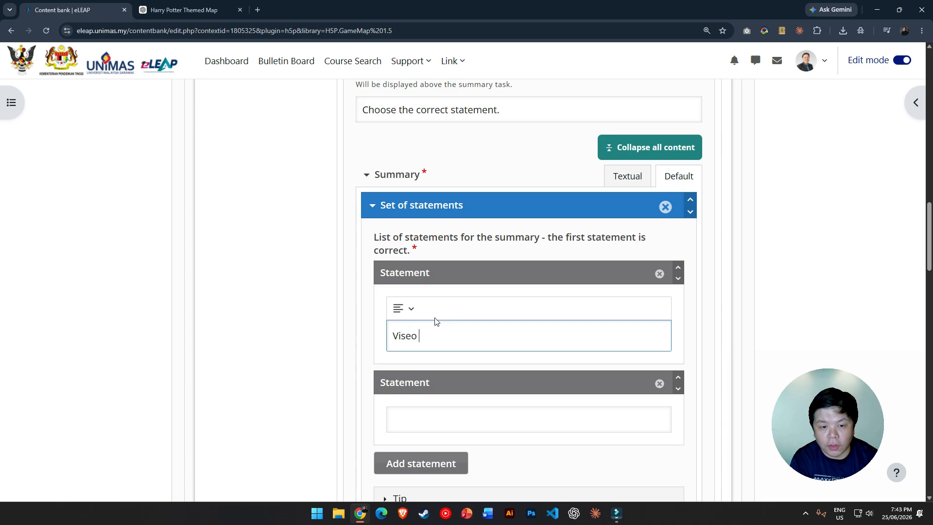
pyautogui.write('Video tocuhe')
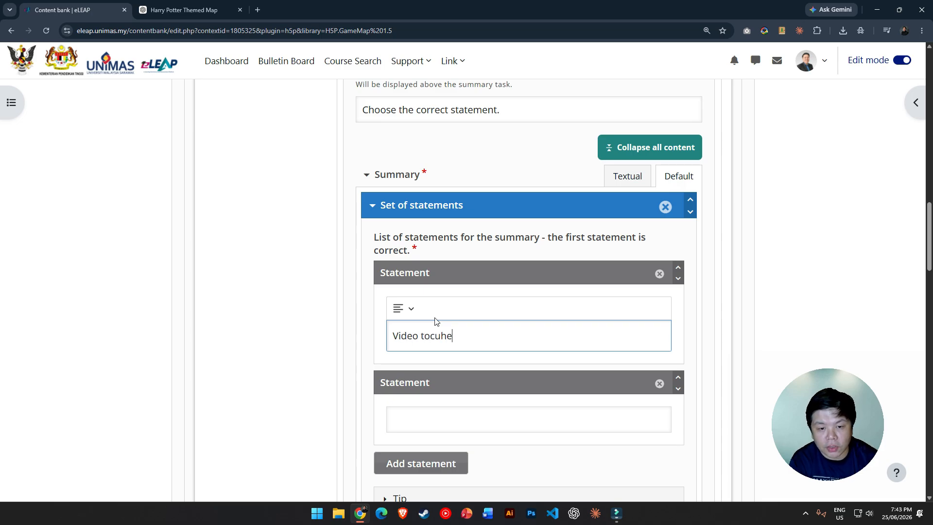
pyautogui.write('s on...')
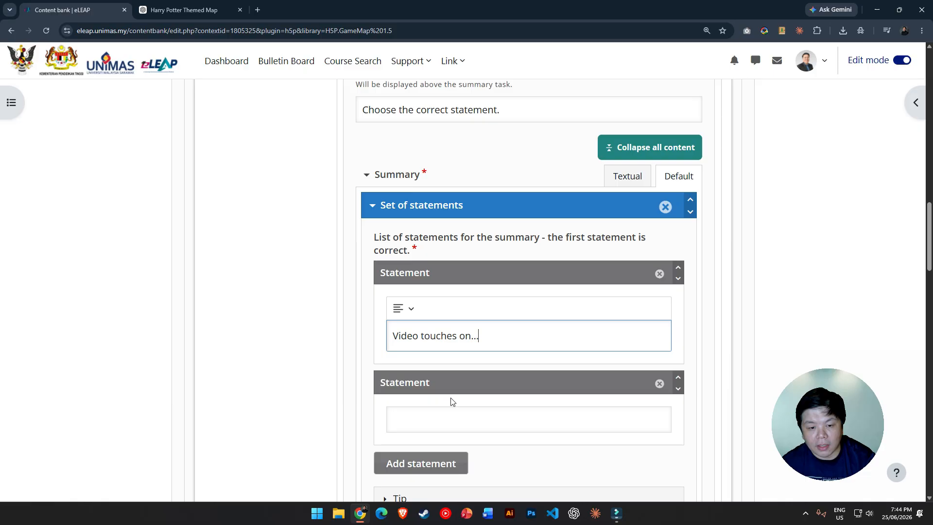
pyautogui.click(452, 411)
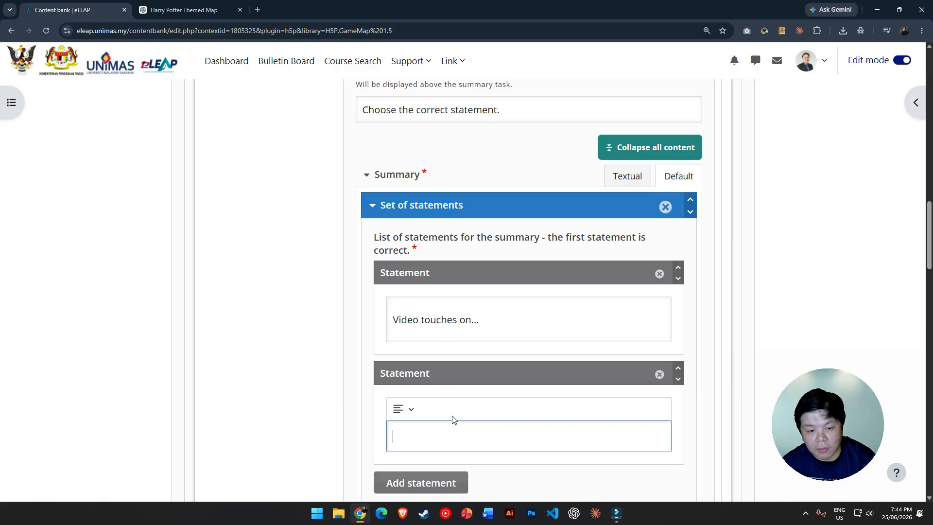
pyautogui.scroll(-1, 513, 379)
pyautogui.click(526, 235)
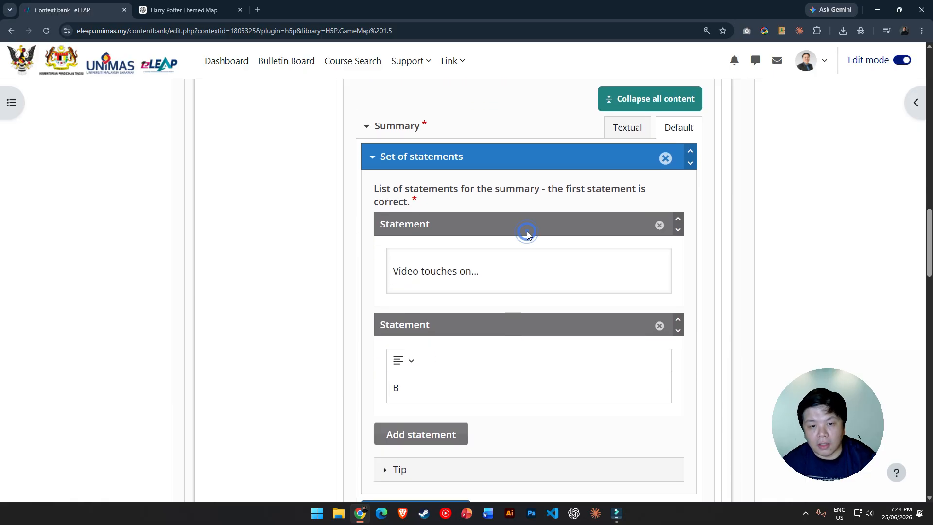
pyautogui.moveTo(550, 197); pyautogui.dragTo(651, 196)
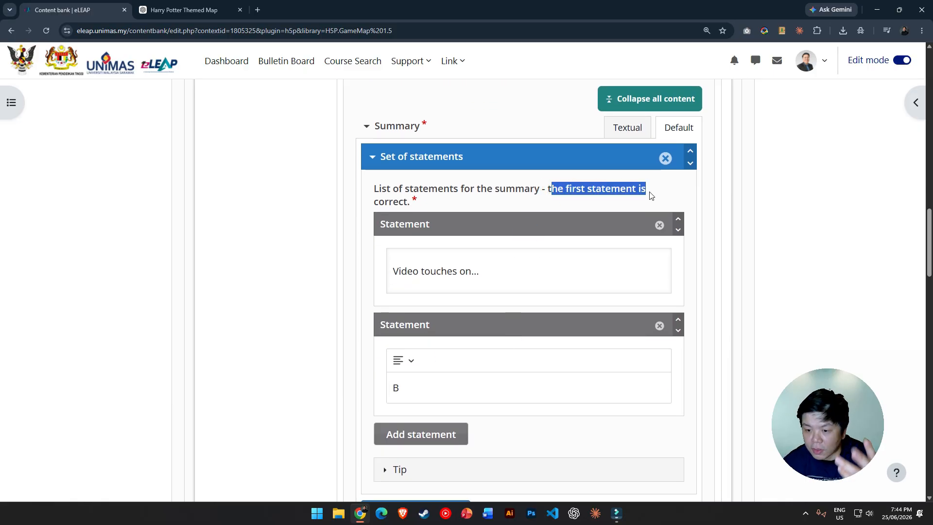
pyautogui.scroll(-2, 627, 245)
pyautogui.scroll(4, 654, 379)
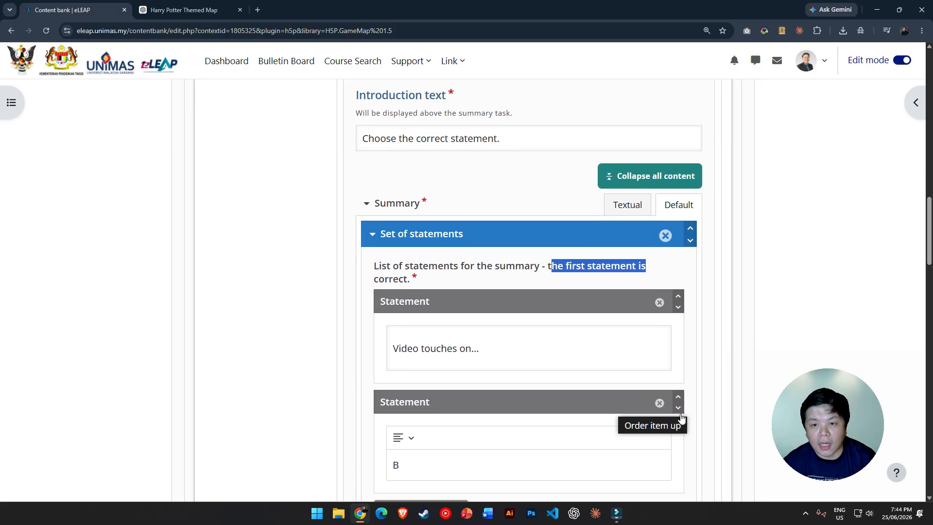
# Step: Review the remaining summary settings and finish editing the Stage2 interactive video stage
pyautogui.scroll(-6, 681, 421)
pyautogui.scroll(-7, 682, 419)
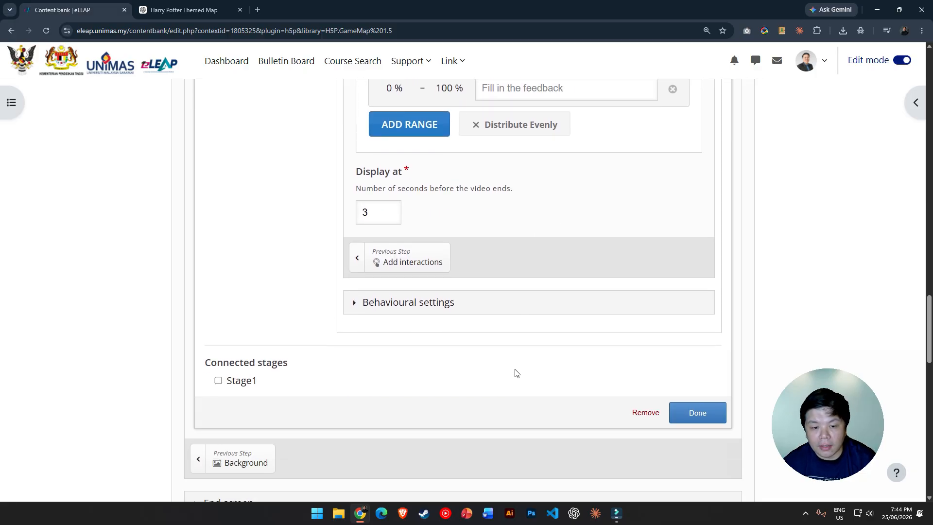
pyautogui.scroll(2, 682, 434)
pyautogui.scroll(-1, 719, 491)
pyautogui.click(707, 462)
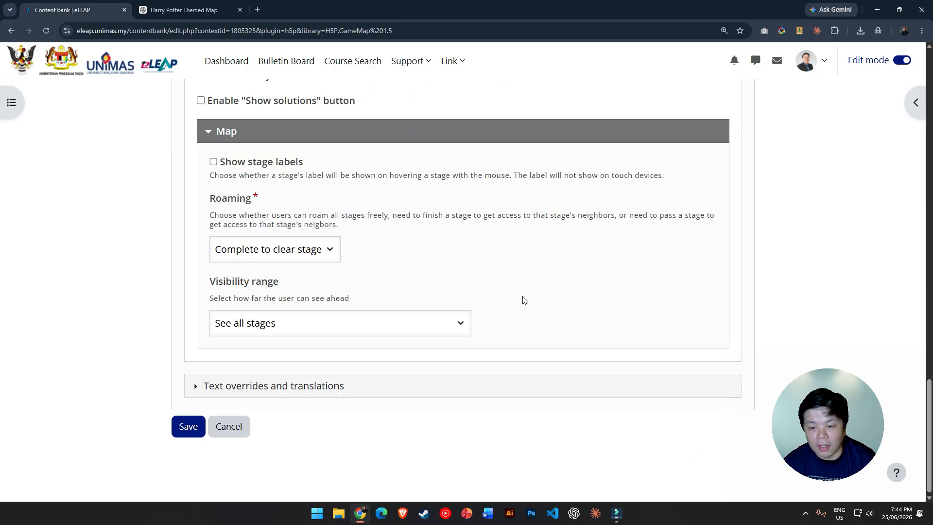
# Step: Move the Stage2 marker onto the number 2 badge above Cognitivism Citadel on the game map
pyautogui.scroll(12, 536, 266)
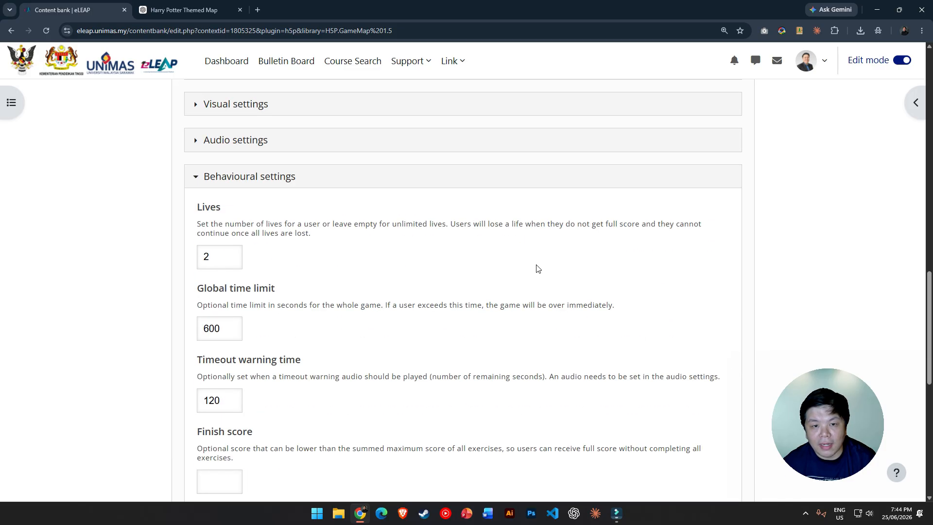
pyautogui.scroll(6, 537, 268)
pyautogui.scroll(-2, 509, 327)
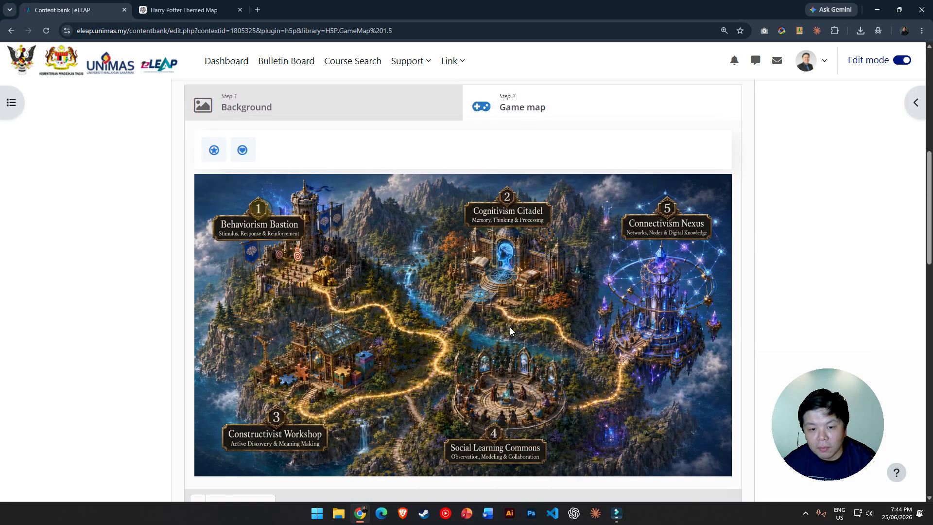
pyautogui.moveTo(466, 331)
pyautogui.mouseDown()
pyautogui.moveTo(508, 270)
pyautogui.moveTo(509, 200)
pyautogui.mouseUp()
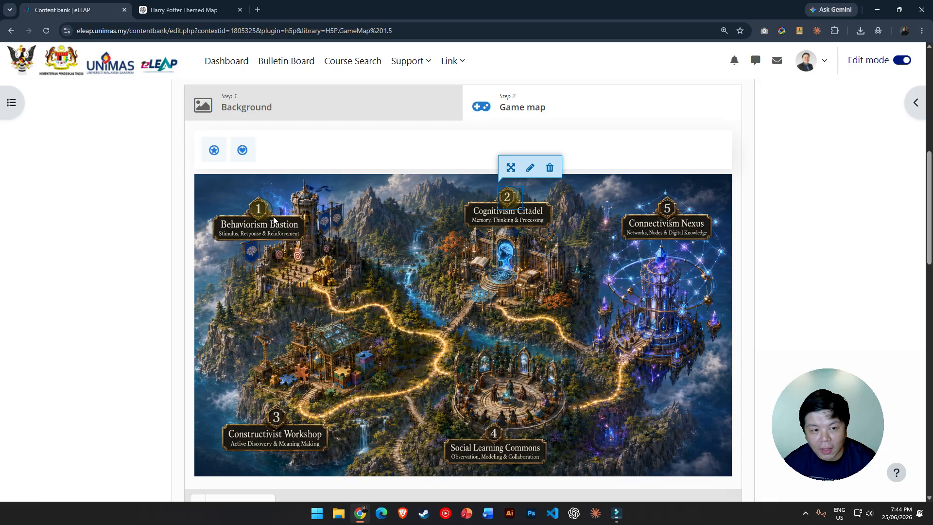
pyautogui.click(389, 255)
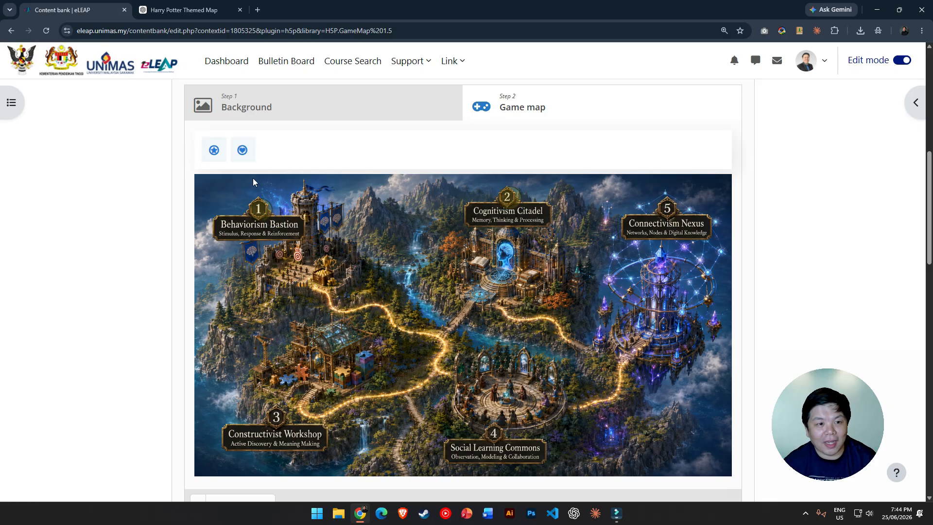
# Step: Add a special stage to the game map and label it "Special1"
pyautogui.click(242, 150)
pyautogui.click(294, 193)
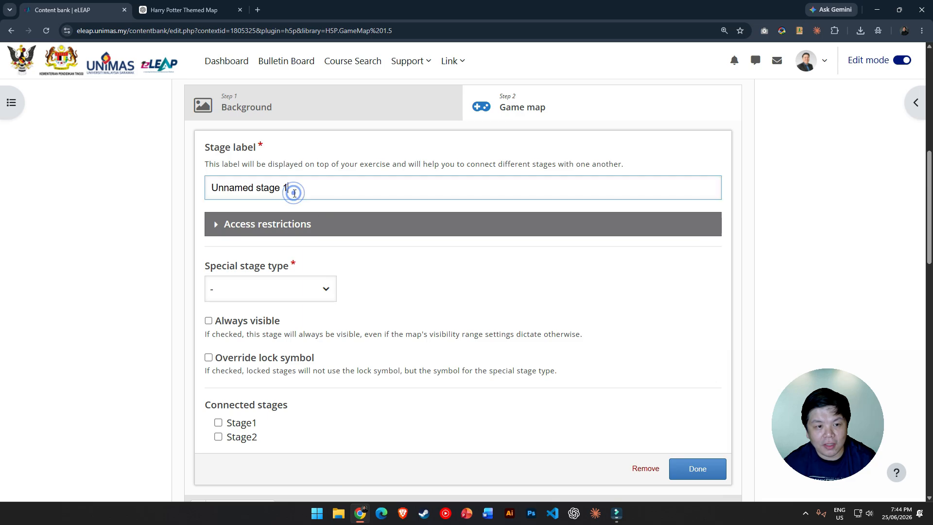
pyautogui.hotkey('ctrl', 'a')
pyautogui.write('Soe')
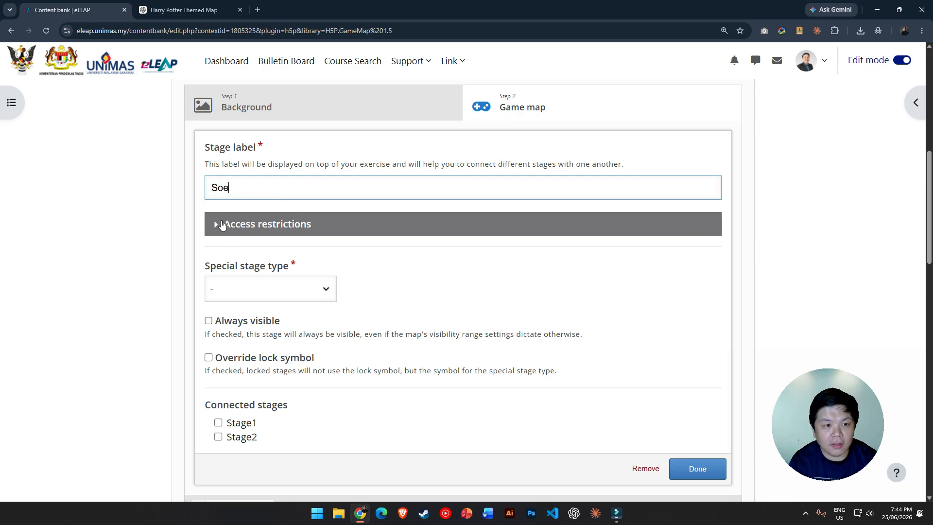
pyautogui.write('ecial1')
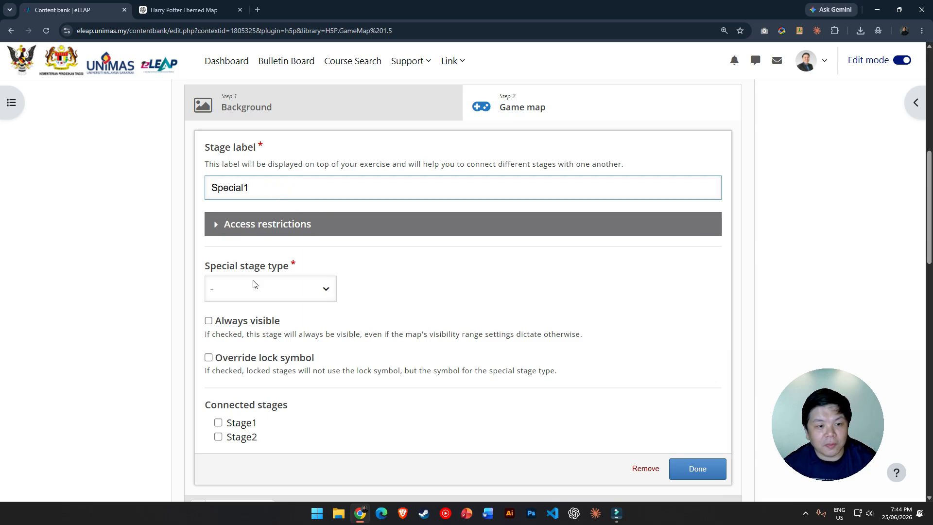
# Step: Set the special stage type to Extra life, make the stage always visible, and finish editing it
pyautogui.click(304, 294)
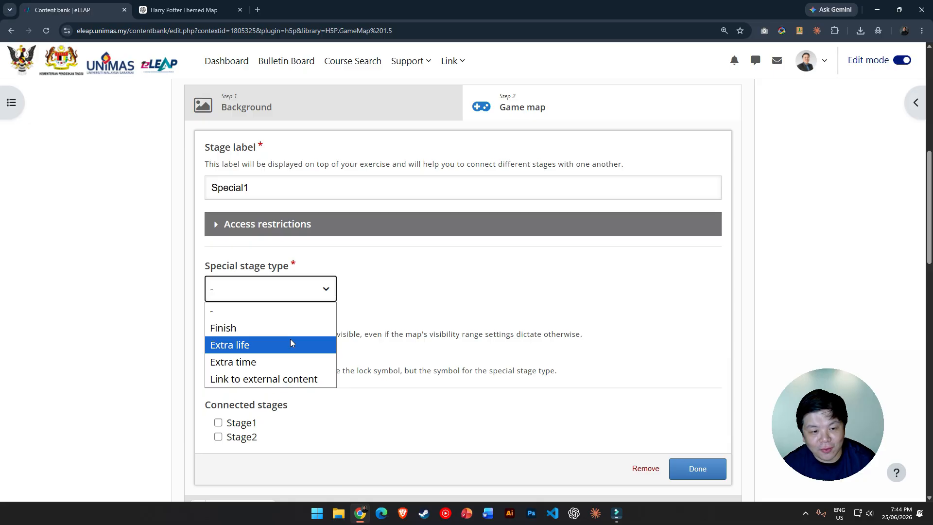
pyautogui.click(290, 344)
pyautogui.click(295, 298)
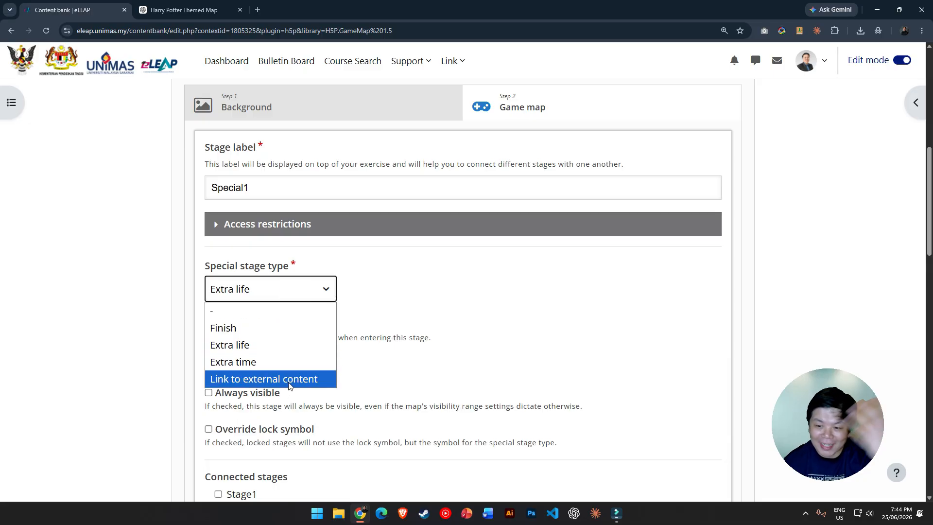
pyautogui.click(278, 343)
pyautogui.scroll(-3, 277, 334)
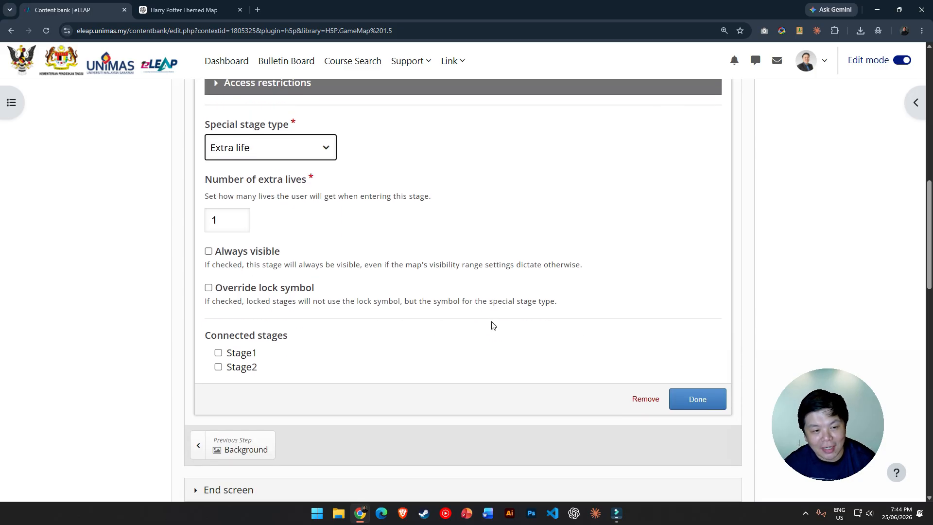
pyautogui.click(252, 251)
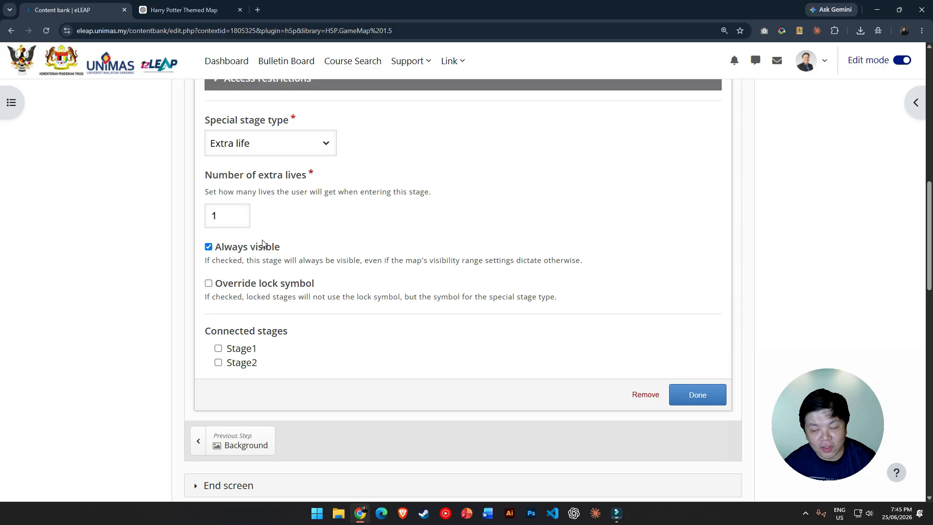
pyautogui.click(700, 399)
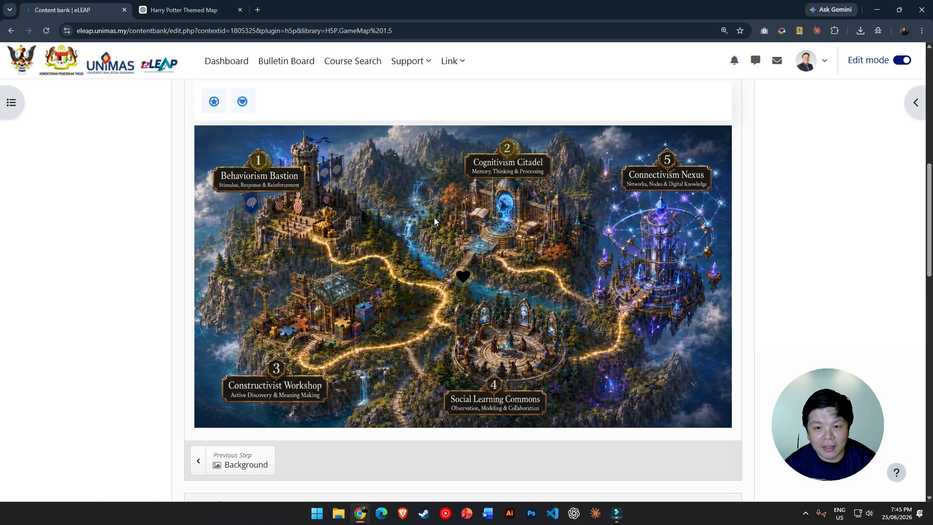
# Step: Move the Special1 heart marker slightly left onto the glowing path near the centre of the map
pyautogui.click(457, 277)
pyautogui.moveTo(457, 277); pyautogui.dragTo(449, 277)
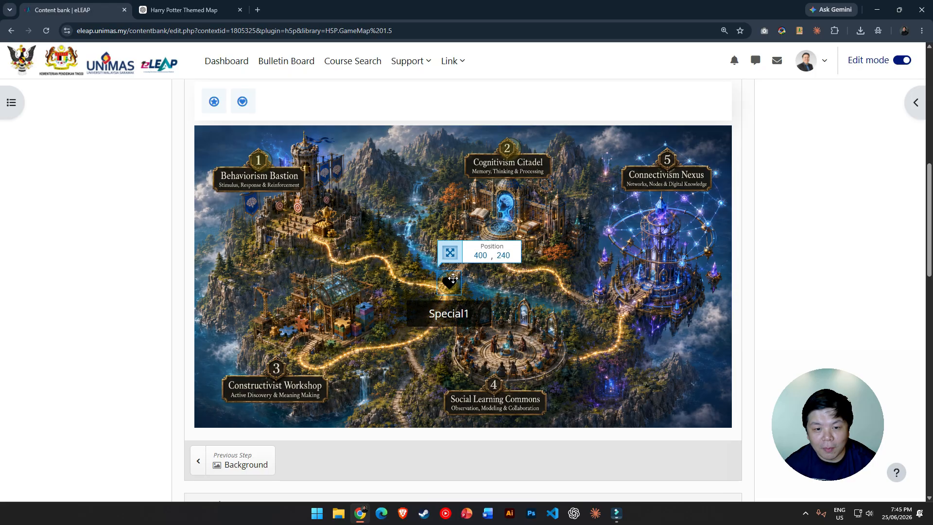
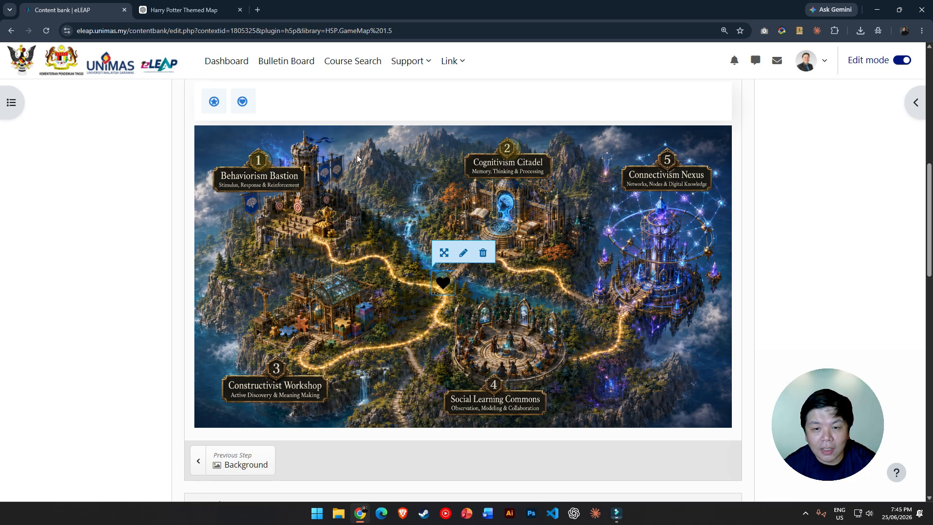
# Step: Edit Stage1 to connect it to Stage2, and finish editing the stage
pyautogui.click(258, 161)
pyautogui.click(281, 131)
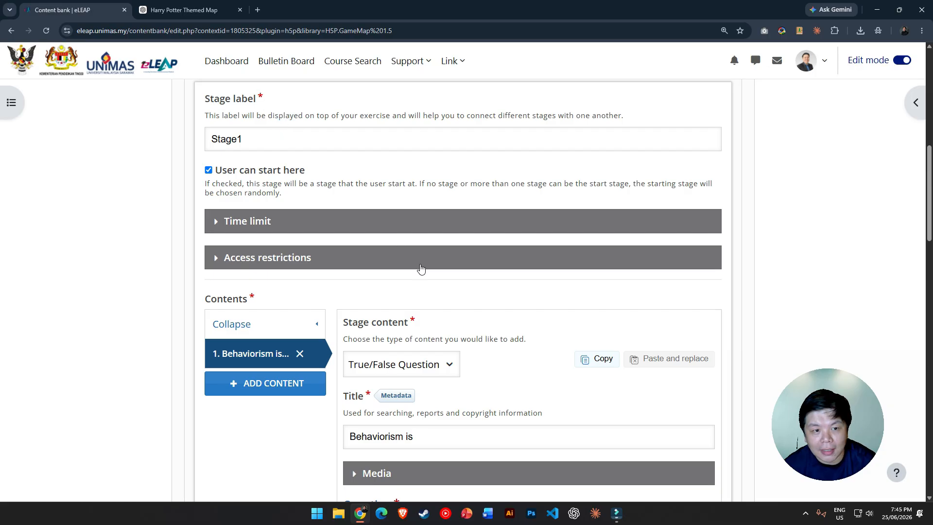
pyautogui.scroll(-8, 420, 269)
pyautogui.click(245, 312)
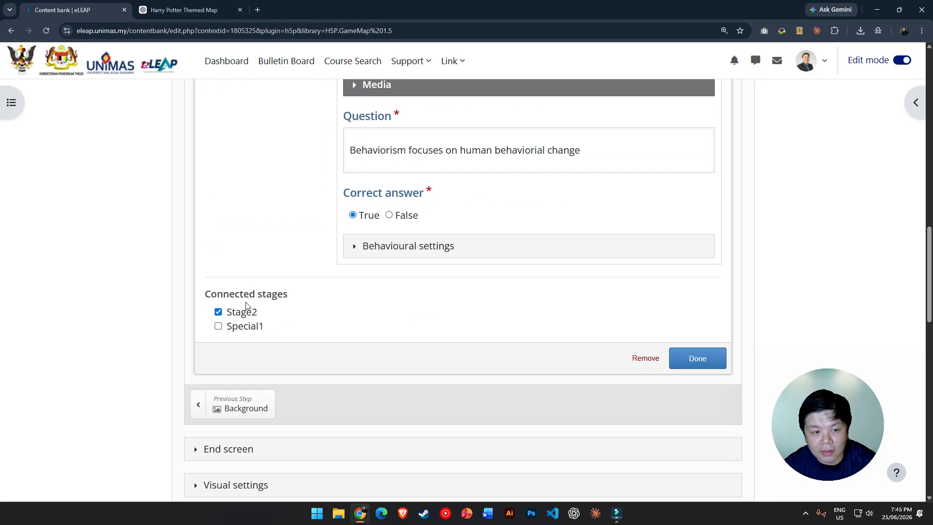
pyautogui.click(698, 360)
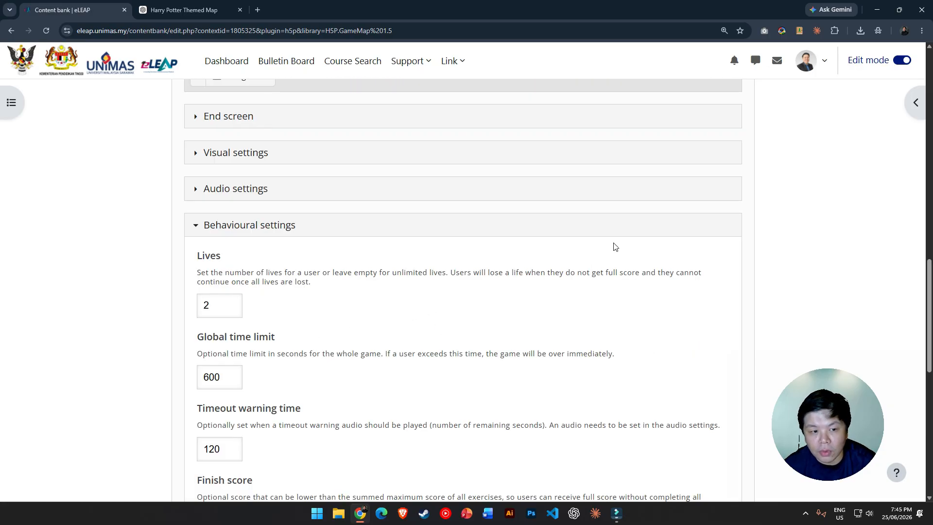
# Step: Edit Stage2 to also connect it to Special1, and finish editing the stage
pyautogui.scroll(-9, 621, 272)
pyautogui.scroll(15, 631, 339)
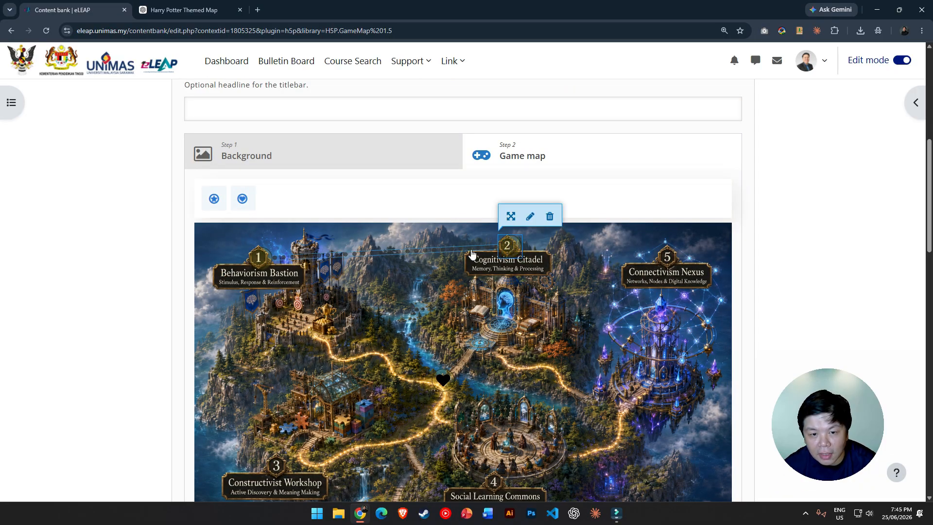
pyautogui.click(532, 216)
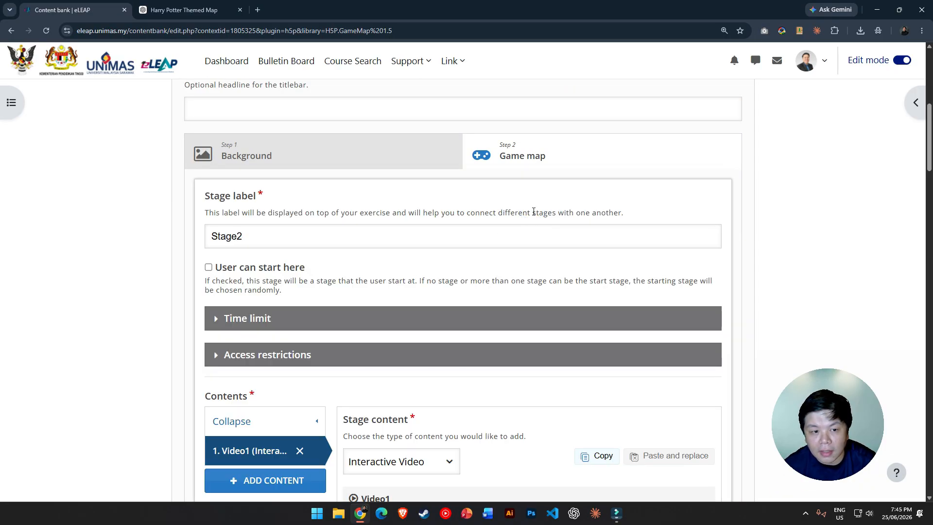
pyautogui.scroll(-4, 533, 231)
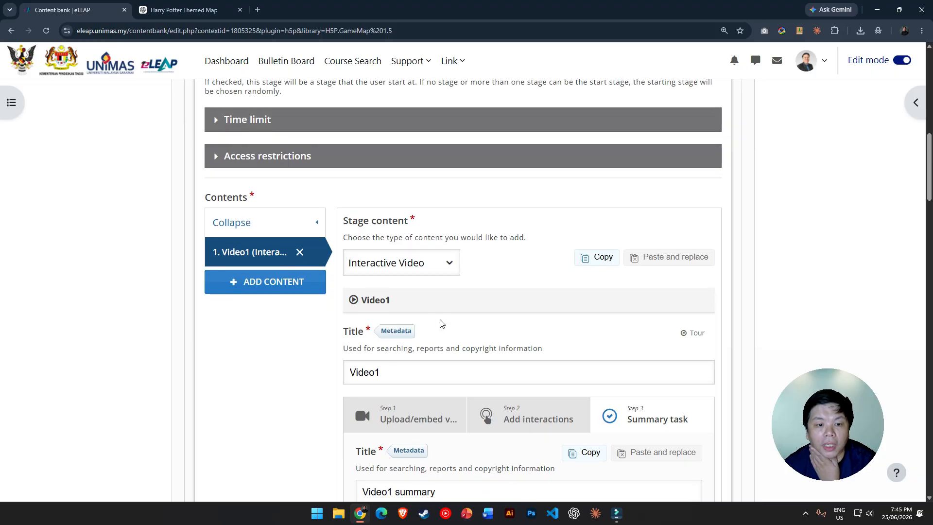
pyautogui.scroll(-15, 440, 323)
pyautogui.scroll(-10, 383, 386)
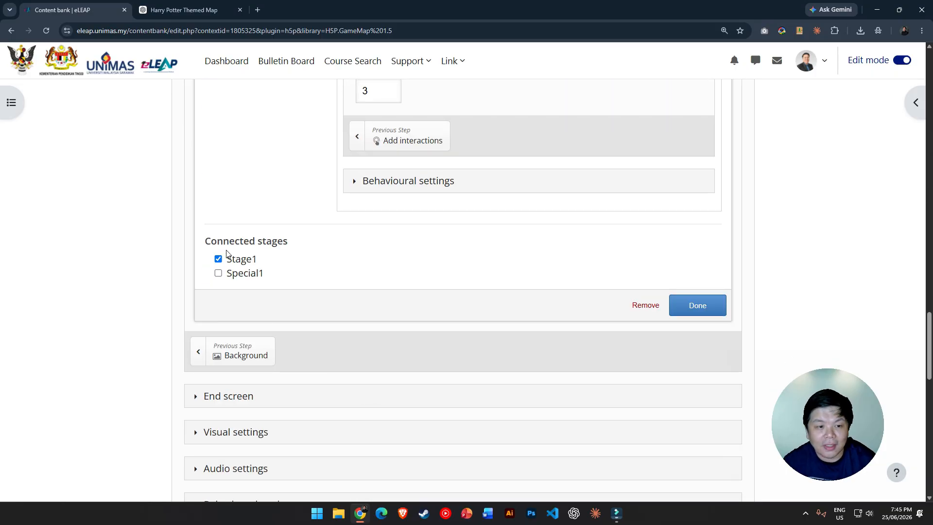
pyautogui.click(225, 275)
pyautogui.click(700, 305)
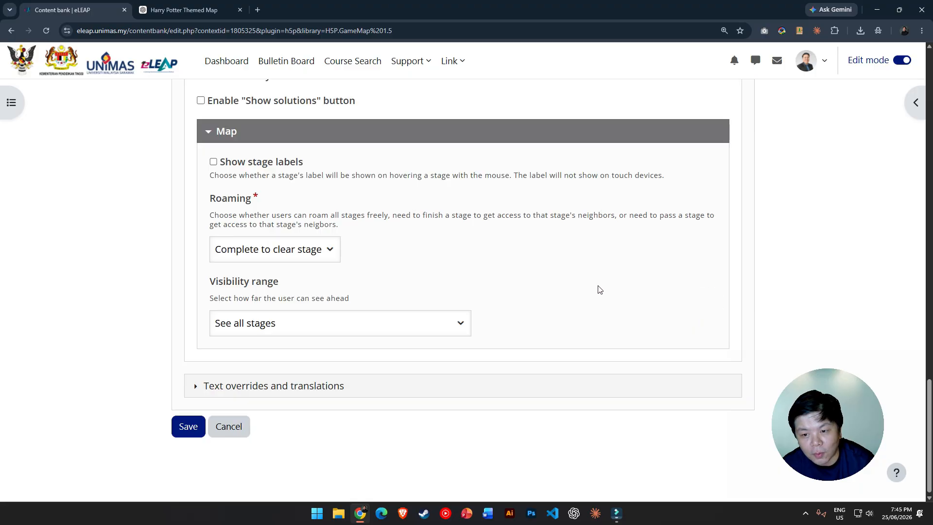
# Step: Open the path options within the game map's visual settings
pyautogui.scroll(15, 524, 323)
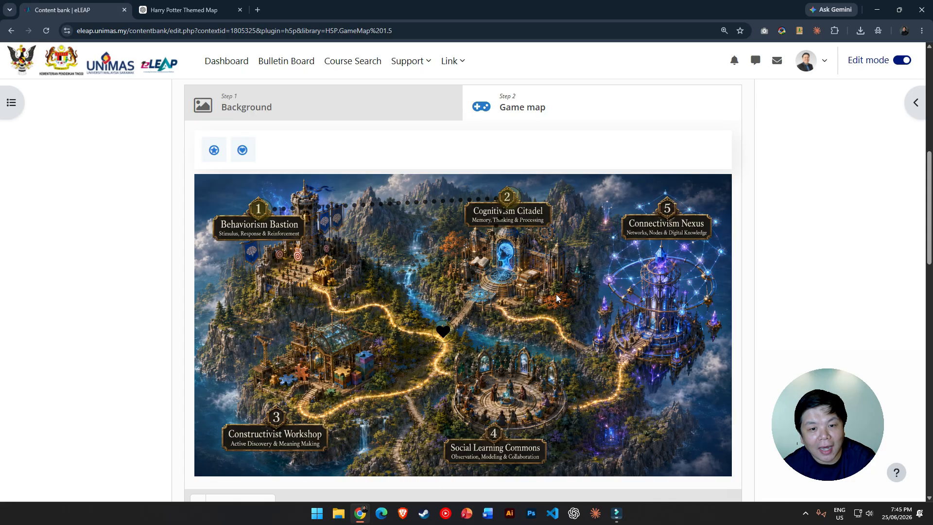
pyautogui.scroll(-9, 557, 294)
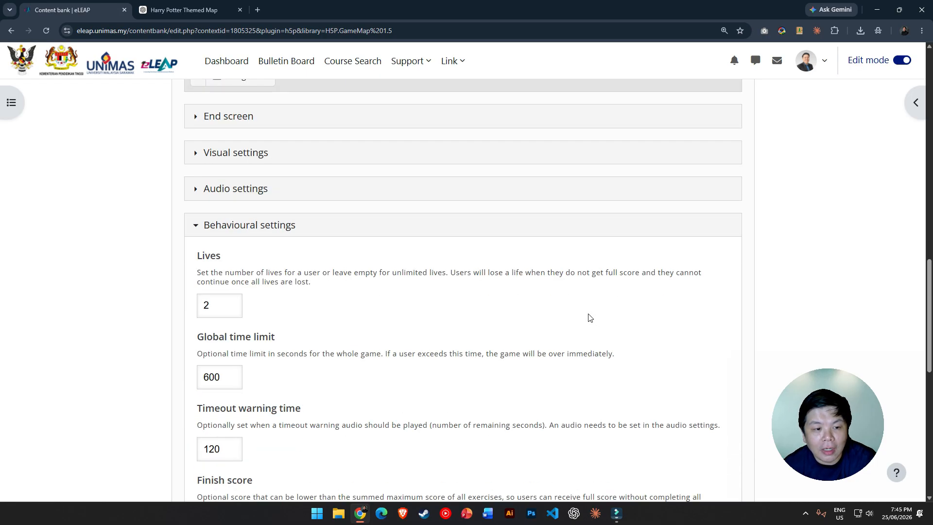
pyautogui.click(225, 153)
pyautogui.scroll(-4, 439, 252)
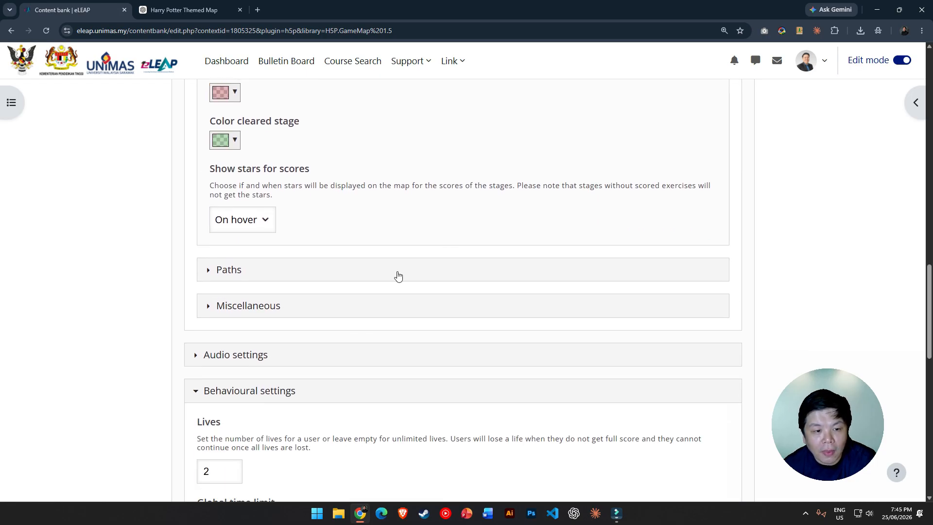
pyautogui.click(238, 273)
pyautogui.scroll(-3, 424, 293)
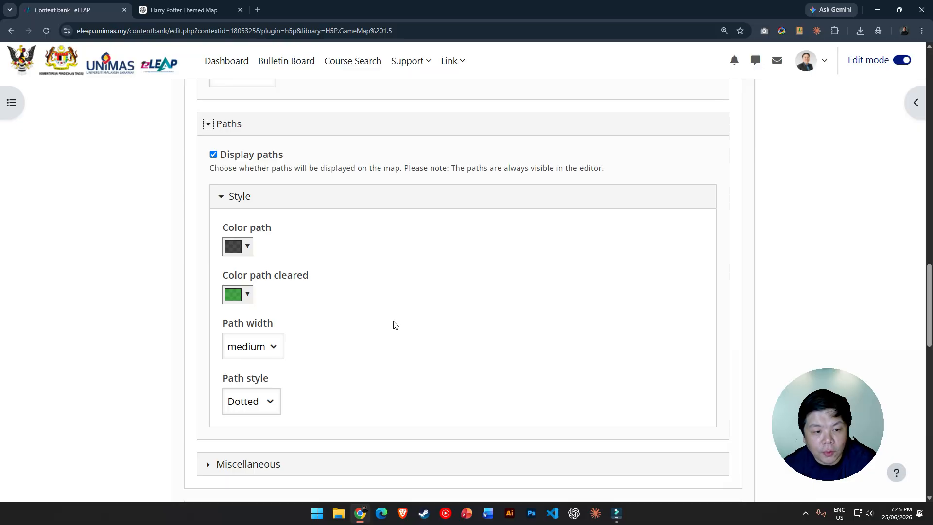
# Step: Try an empty path style, return it to Dotted, and open the path colour choices without picking a new colour
pyautogui.click(248, 400)
pyautogui.click(254, 419)
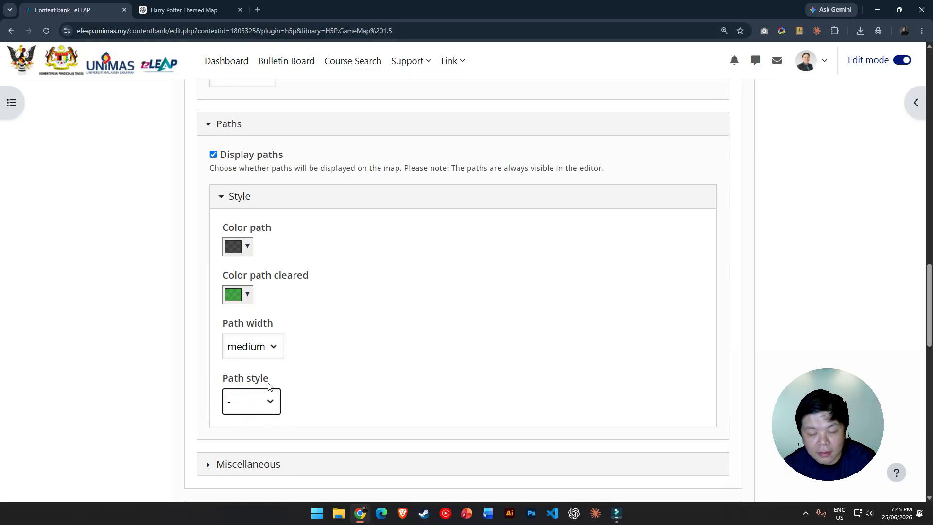
pyautogui.scroll(-1, 356, 370)
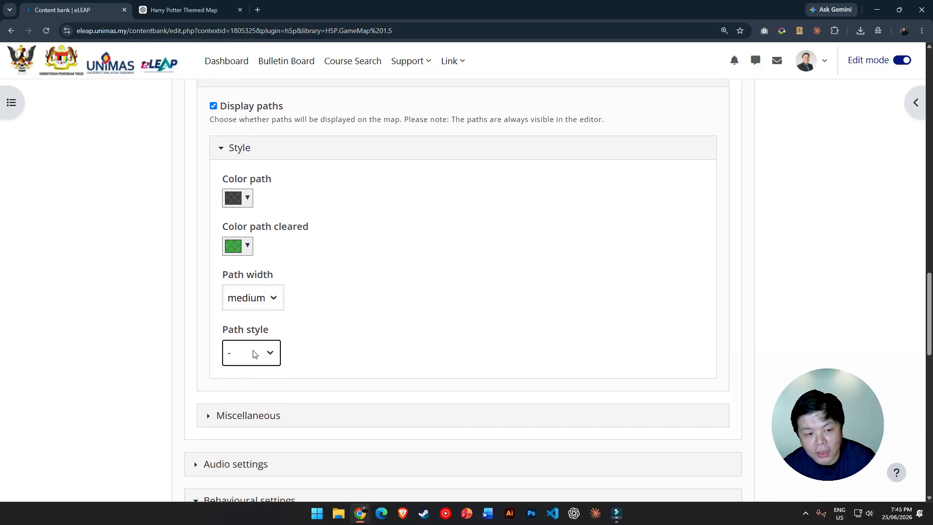
pyautogui.click(254, 353)
pyautogui.click(258, 409)
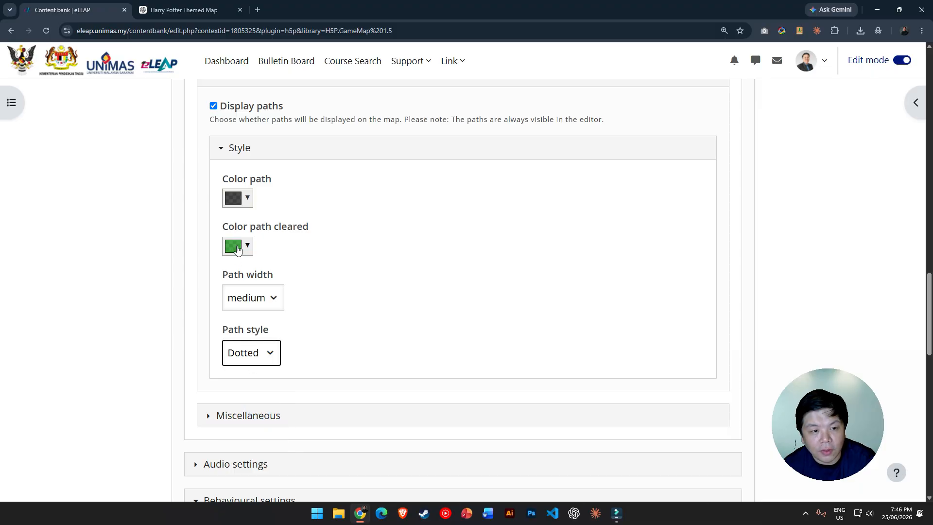
pyautogui.click(237, 198)
pyautogui.click(451, 216)
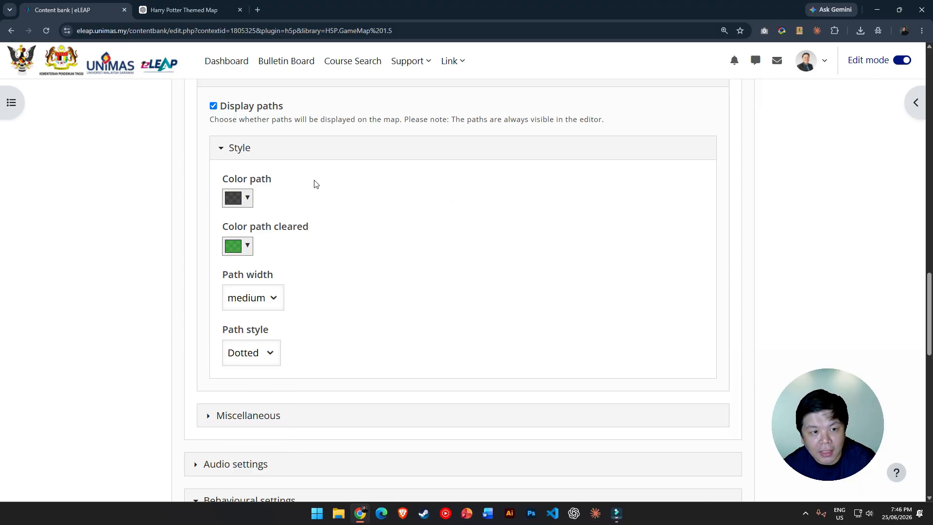
# Step: Collapse the path style options and examine the dotted connections on the game map alongside the stage colour settings
pyautogui.scroll(6, 285, 235)
pyautogui.click(221, 439)
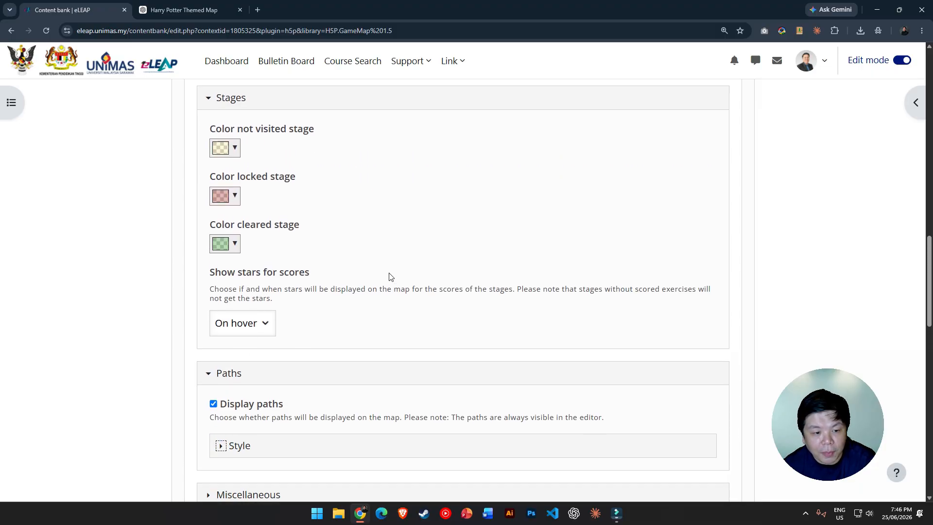
pyautogui.scroll(15, 389, 276)
pyautogui.scroll(-3, 487, 385)
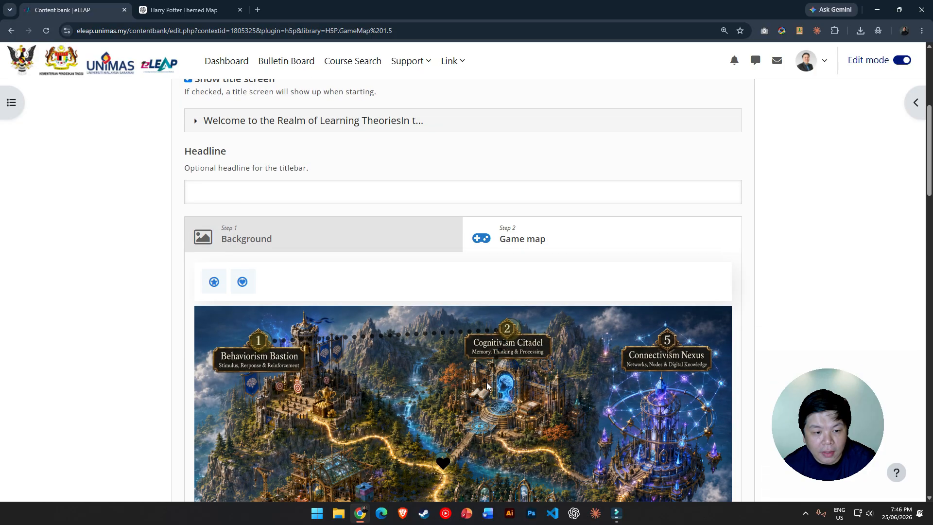
pyautogui.scroll(-1, 487, 385)
pyautogui.scroll(-10, 475, 237)
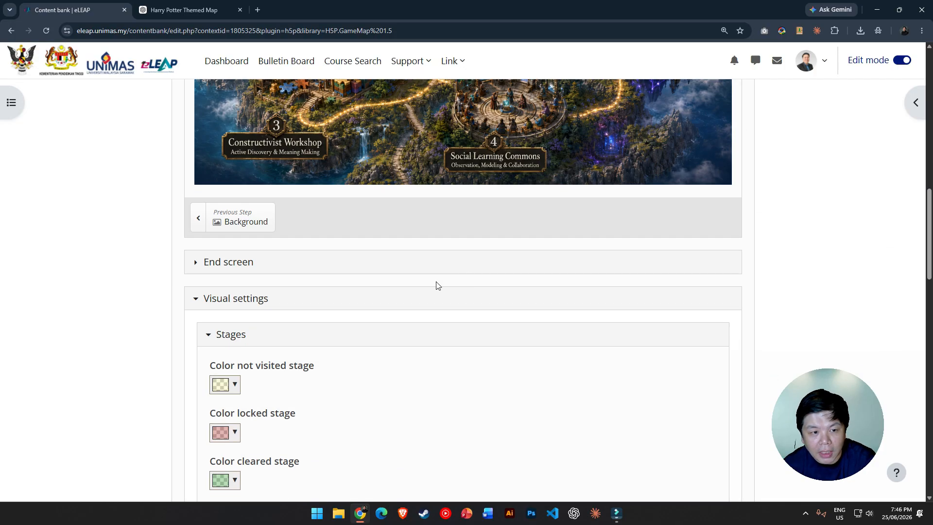
pyautogui.scroll(-5, 435, 286)
pyautogui.scroll(2, 372, 278)
pyautogui.scroll(1, 372, 279)
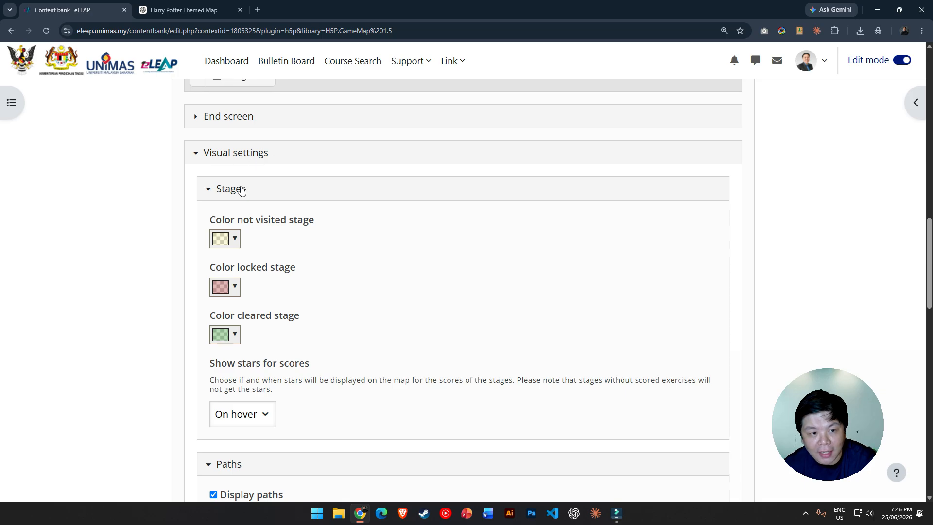
# Step: Collapse the stage and path style options, and turn off the display of paths on the map
pyautogui.click(205, 190)
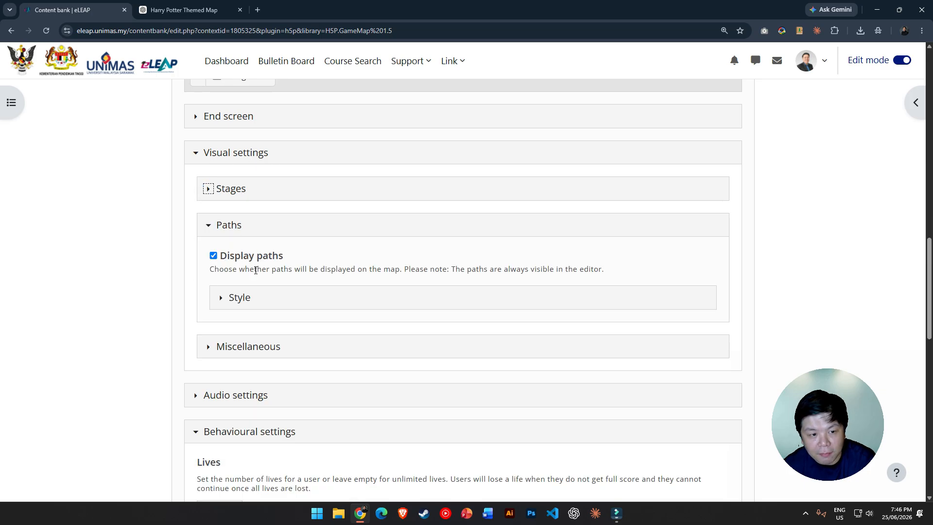
pyautogui.click(222, 297)
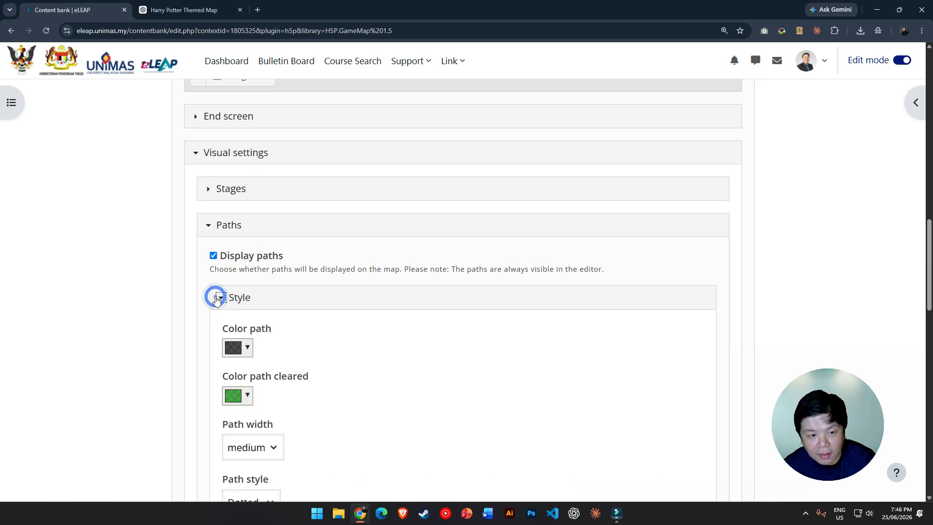
pyautogui.click(219, 297)
pyautogui.scroll(3, 445, 271)
pyautogui.scroll(-2, 461, 302)
pyautogui.scroll(-15, 454, 356)
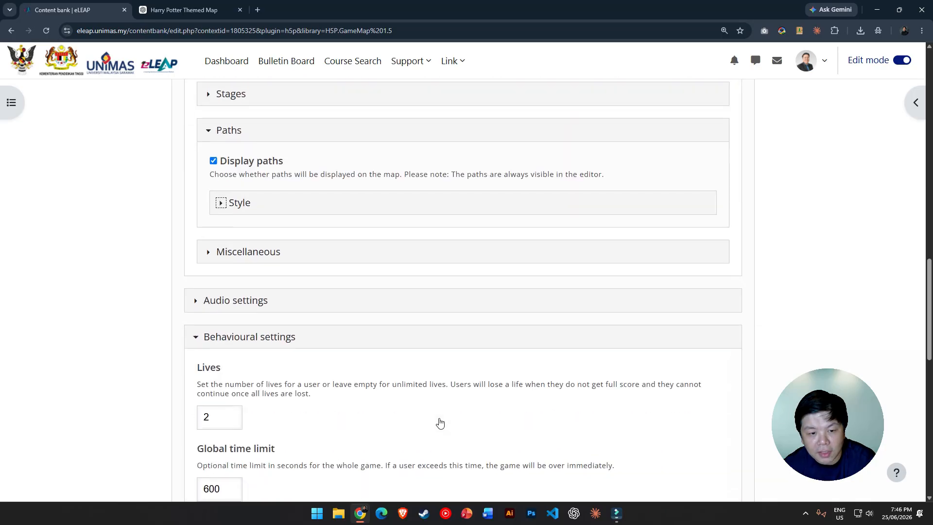
pyautogui.scroll(3, 392, 389)
pyautogui.click(222, 256)
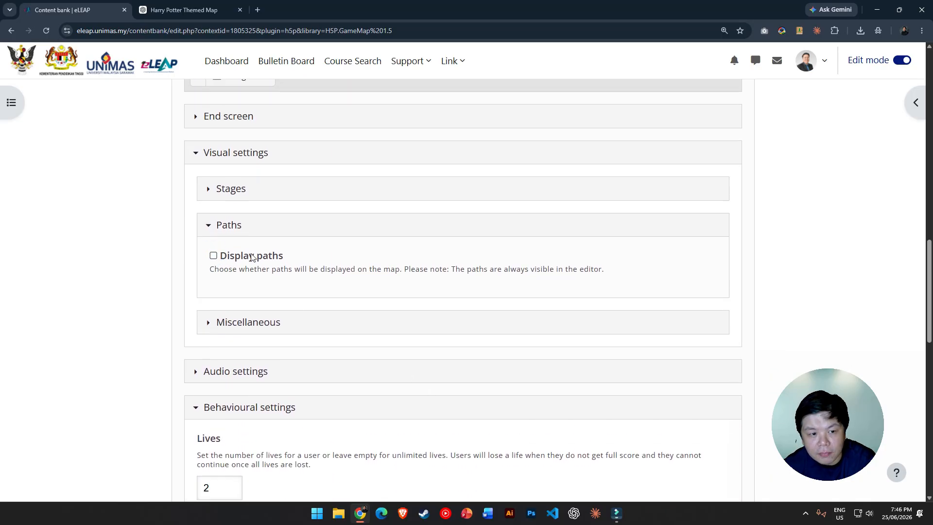
# Step: Check the stage connections on the map, collapse the path options, and save the Challenge1 content
pyautogui.scroll(10, 389, 243)
pyautogui.scroll(-5, 435, 296)
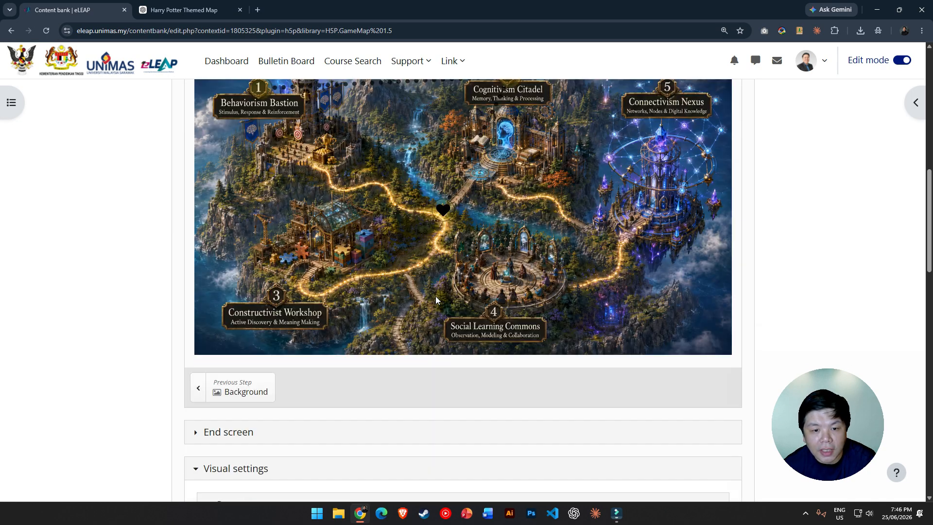
pyautogui.scroll(4, 436, 295)
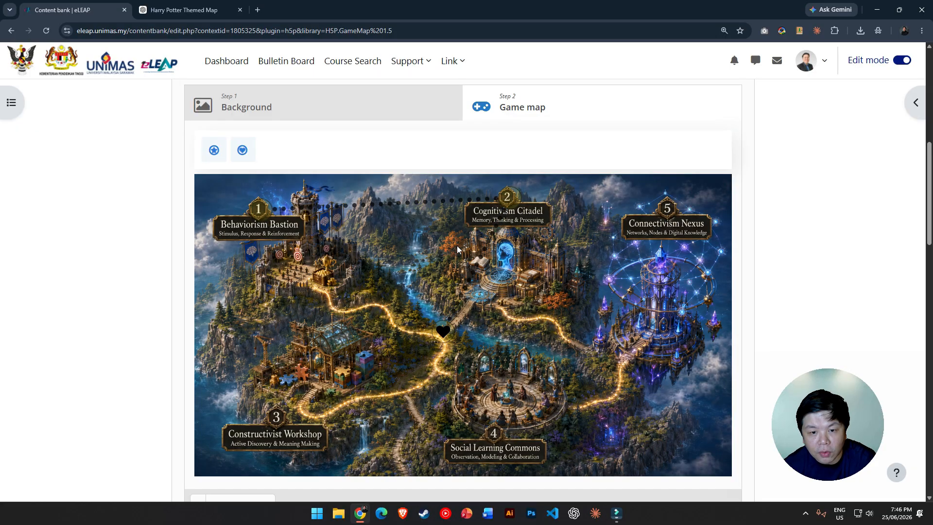
pyautogui.scroll(-5, 467, 417)
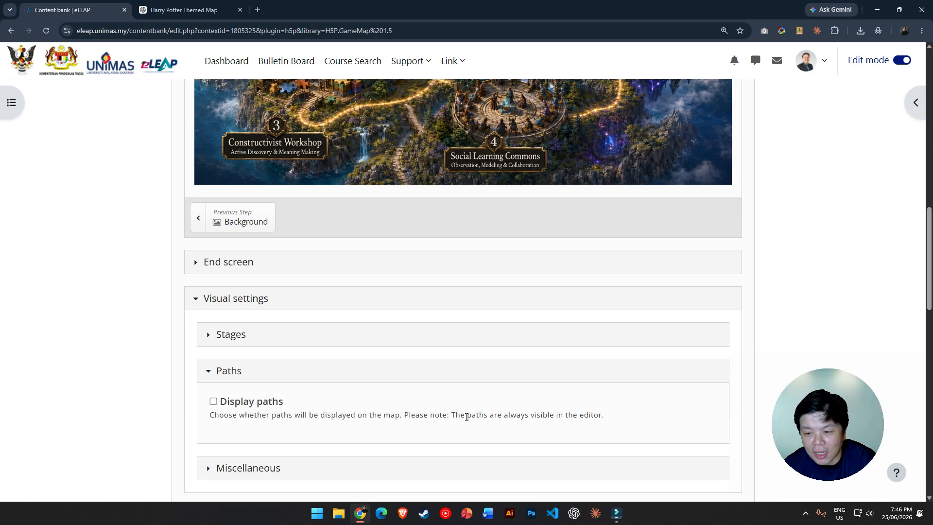
pyautogui.click(209, 370)
pyautogui.scroll(4, 593, 316)
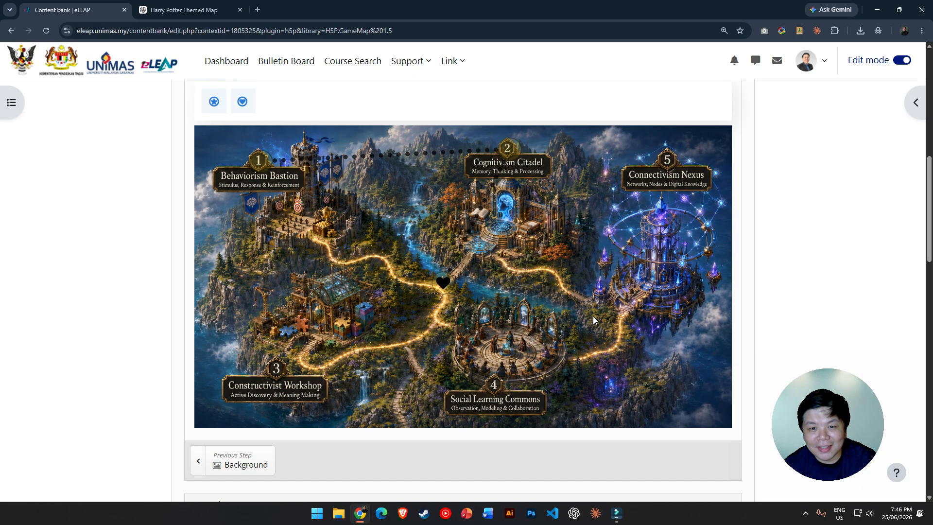
pyautogui.scroll(-20, 631, 233)
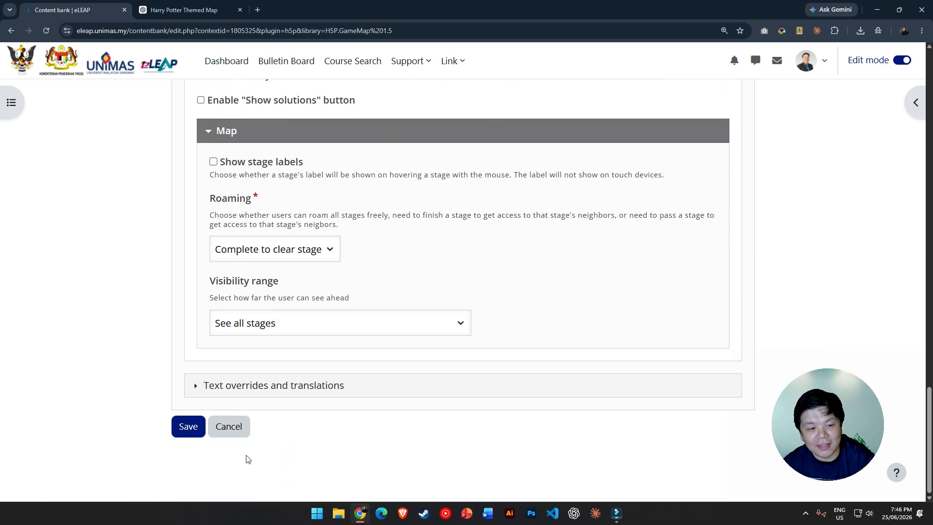
pyautogui.click(188, 427)
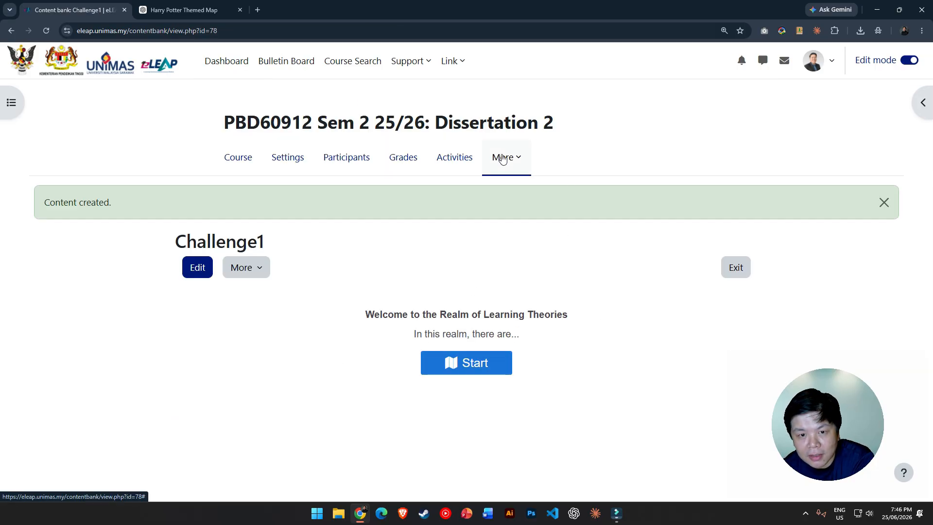
# Step: Return to the course page and find the section "Challenge 1: The Realm of Learning Theories"
pyautogui.click(503, 157)
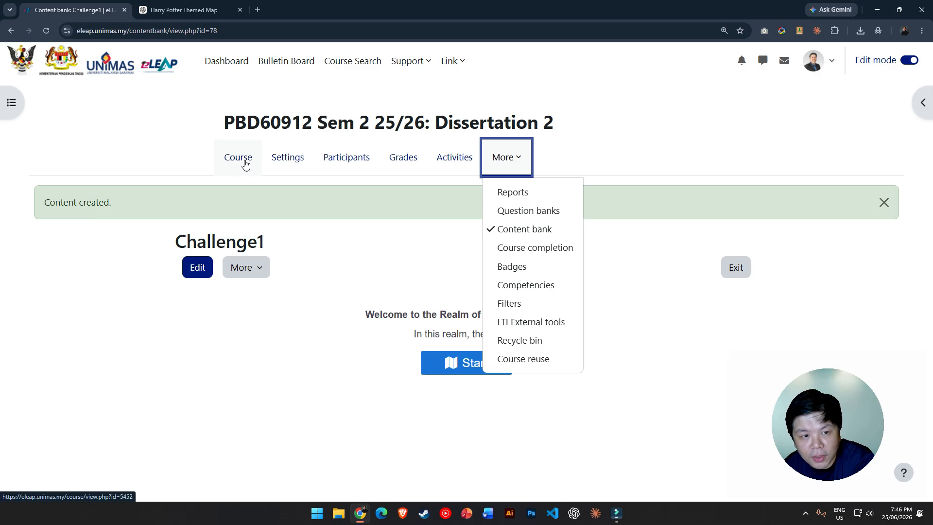
pyautogui.click(246, 164)
pyautogui.scroll(-7, 501, 243)
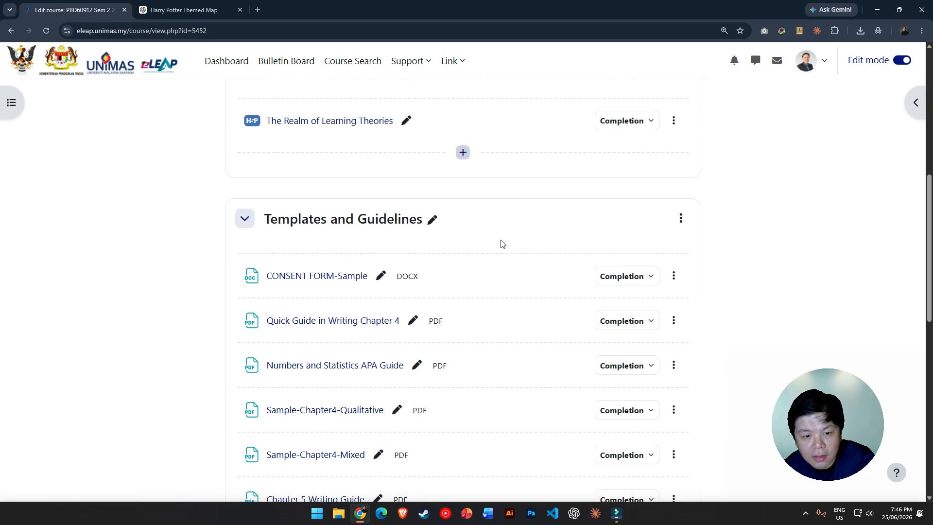
pyautogui.scroll(3, 502, 244)
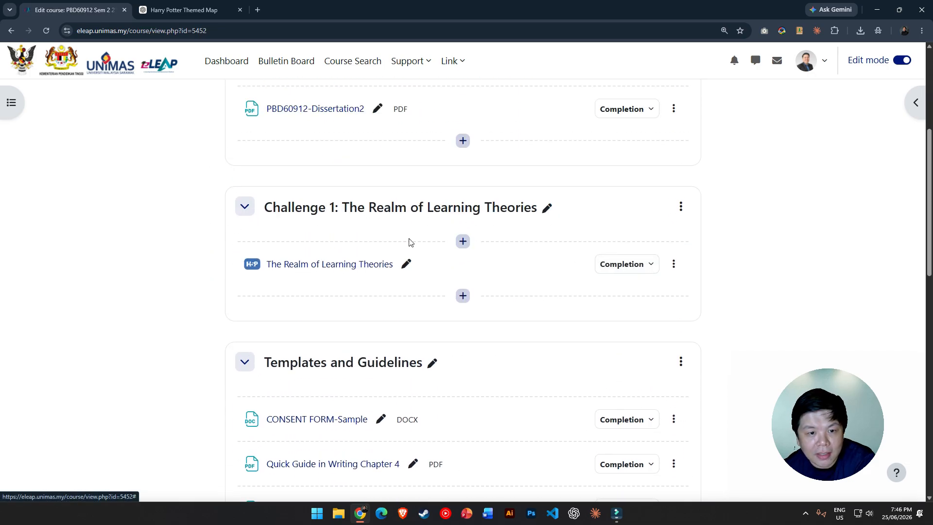
# Step: Start a new H5P activity below The Realm of Learning Theories in the Challenge 1 section
pyautogui.click(463, 297)
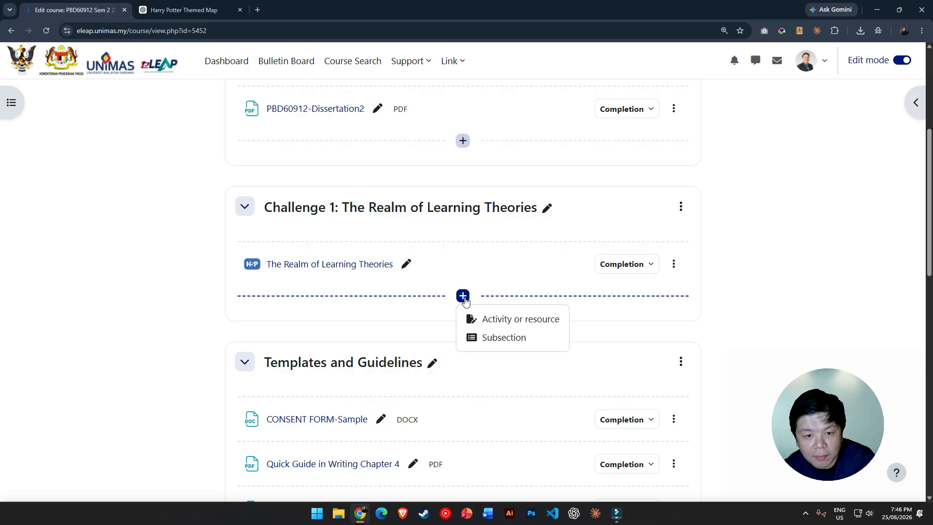
pyautogui.click(470, 318)
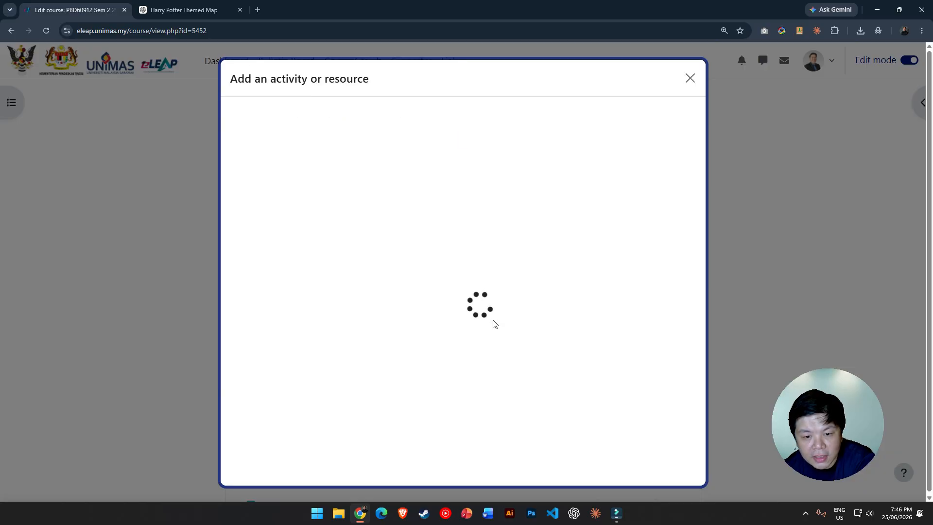
pyautogui.click(339, 158)
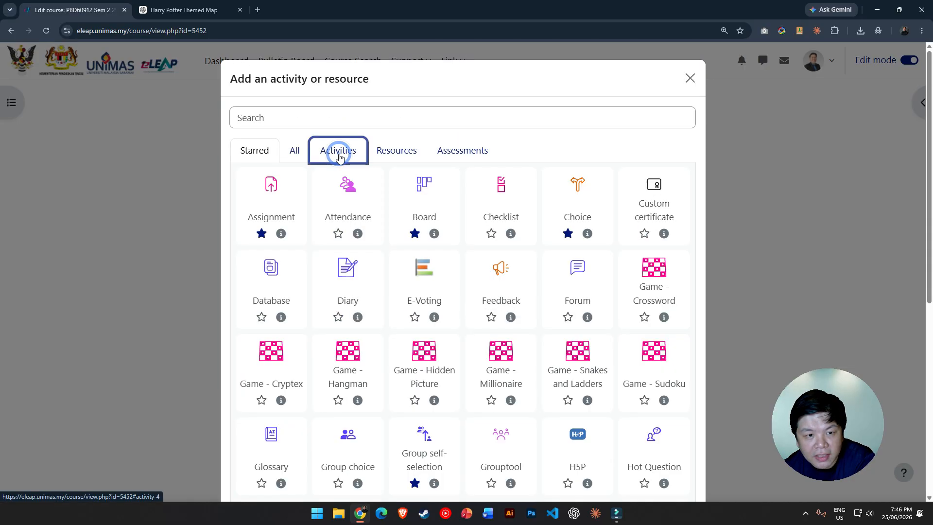
pyautogui.scroll(-3, 326, 348)
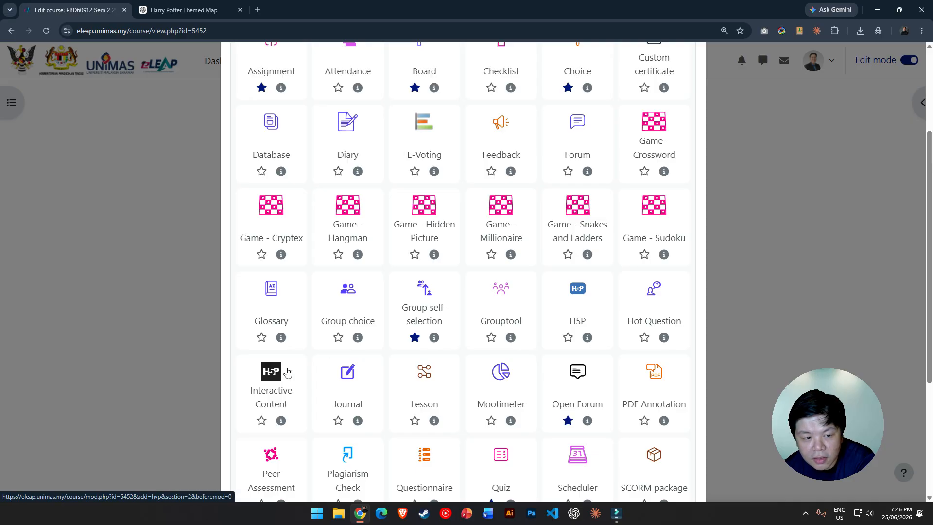
pyautogui.click(577, 300)
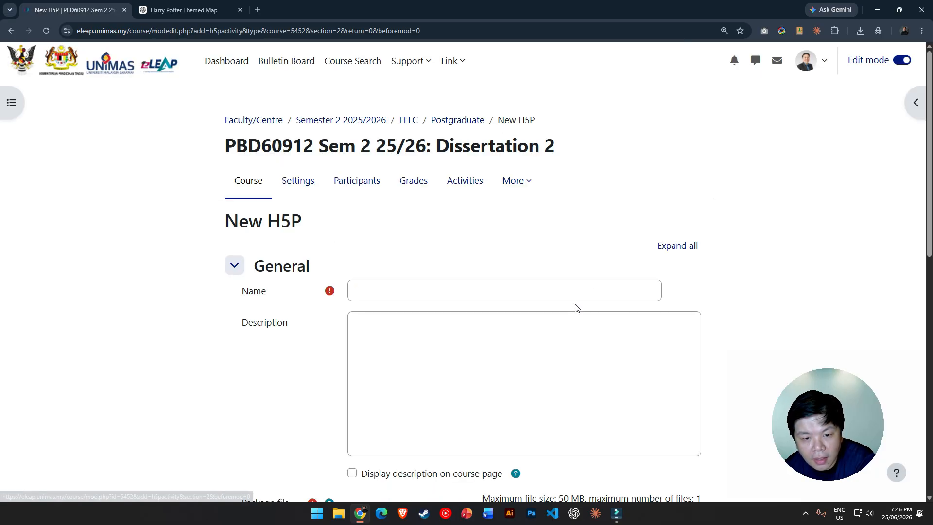
# Step: Name the new H5P activity "Challenge 1: Complete this Realm of Learning Theories" and leave its description empty
pyautogui.click(420, 294)
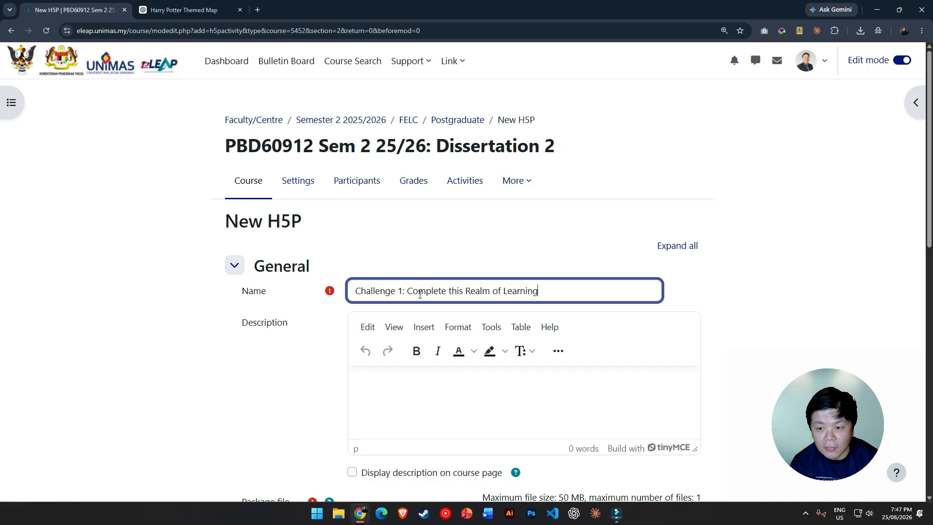
pyautogui.scroll(-3, 419, 294)
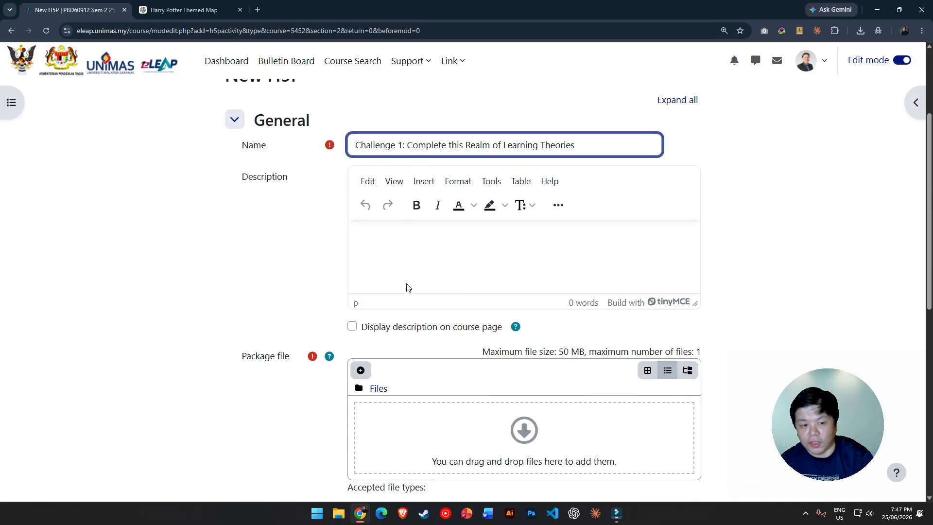
pyautogui.click(432, 267)
# Step: Add Challenge1 from the content bank as the activity's package file, linked to the original file
pyautogui.scroll(-1, 604, 362)
pyautogui.scroll(-1, 604, 362)
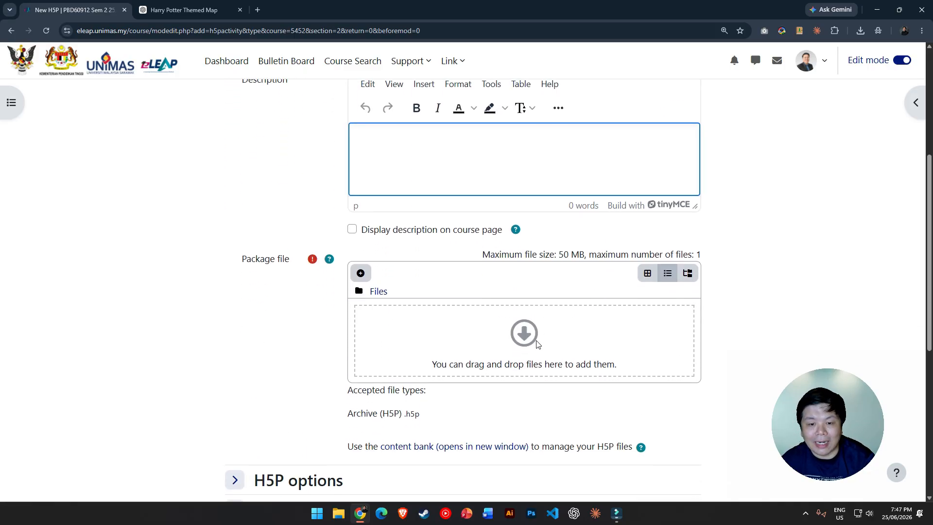
pyautogui.click(531, 340)
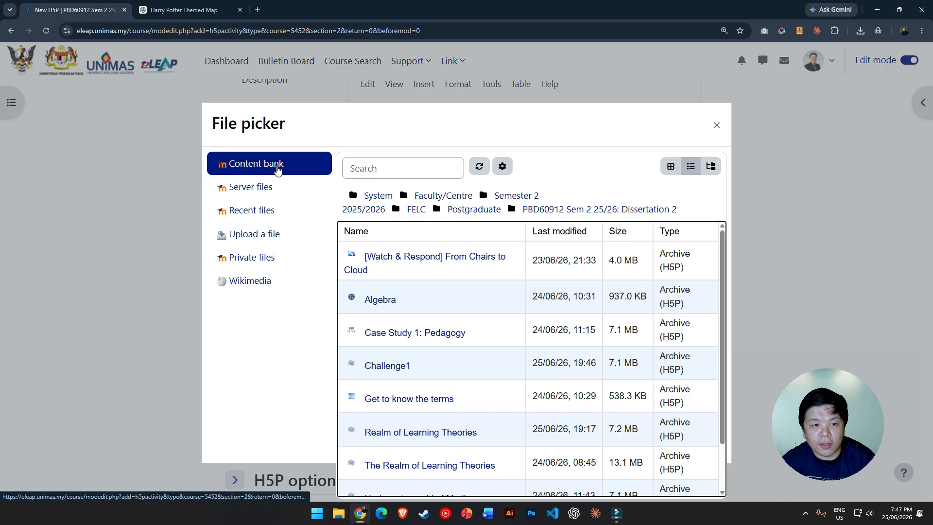
pyautogui.click(252, 236)
pyautogui.click(274, 163)
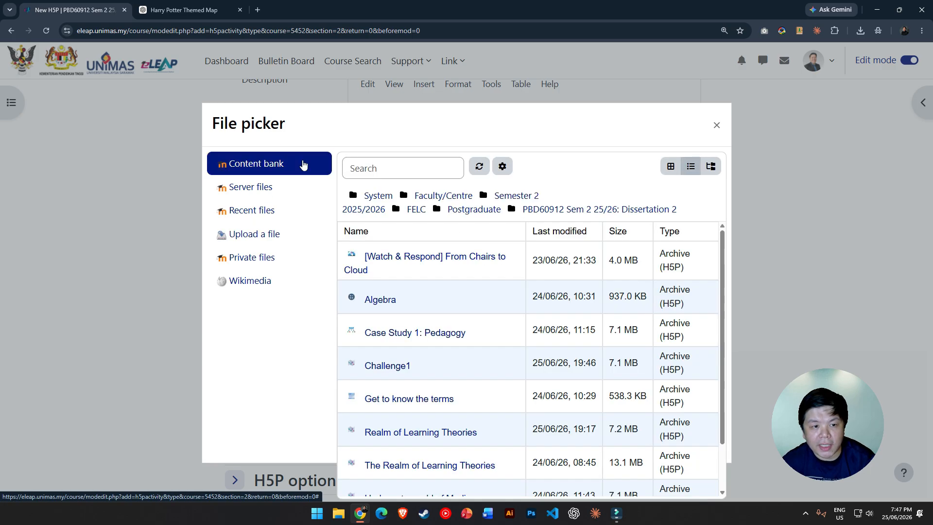
pyautogui.scroll(-2, 537, 280)
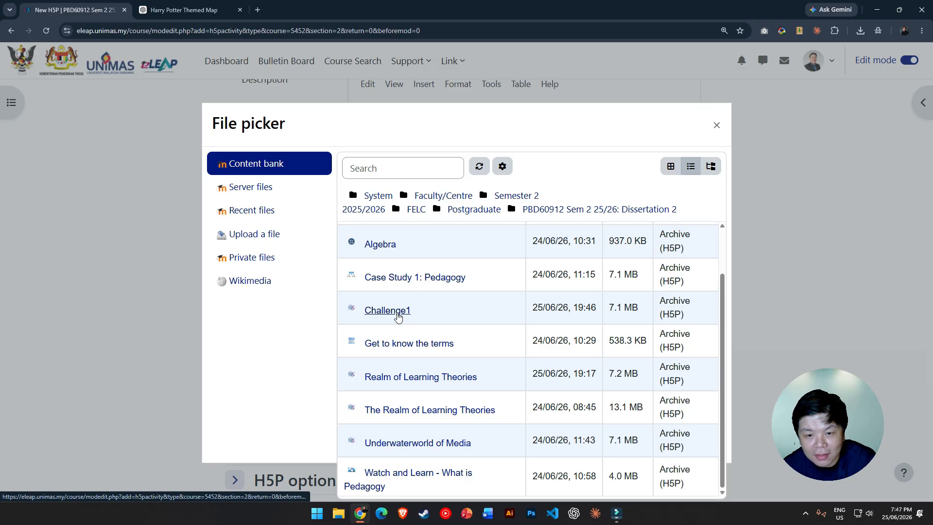
pyautogui.click(398, 313)
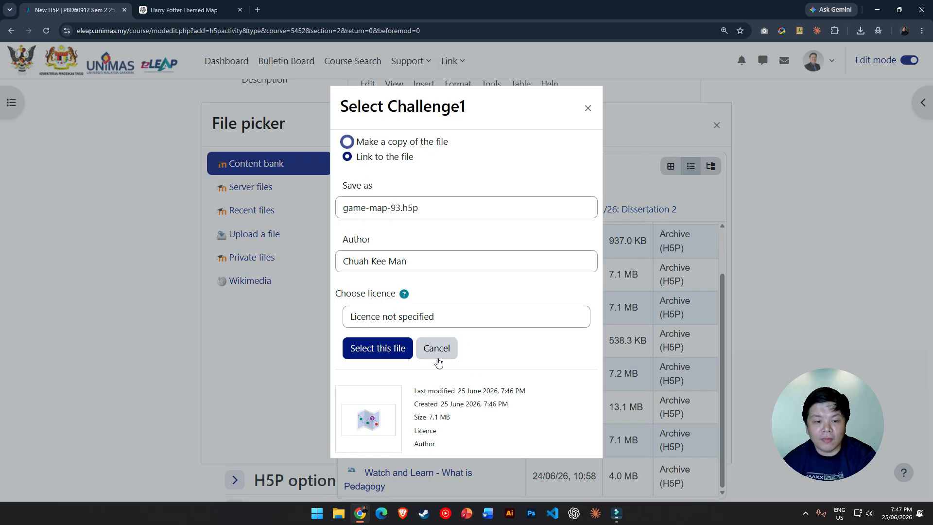
pyautogui.click(360, 347)
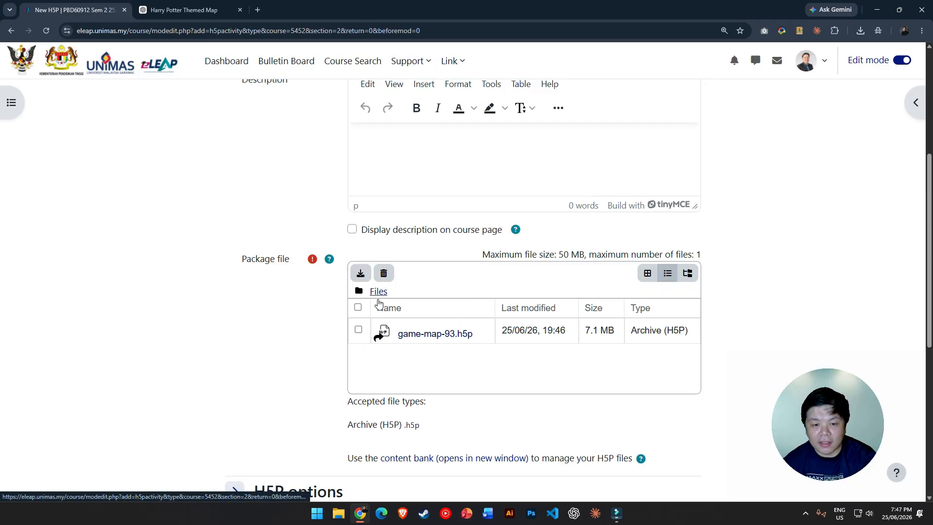
# Step: Set the activity's maximum grade to 10 with the Point grade type, and save it, returning to the course
pyautogui.scroll(-6, 494, 364)
pyautogui.scroll(2, 571, 206)
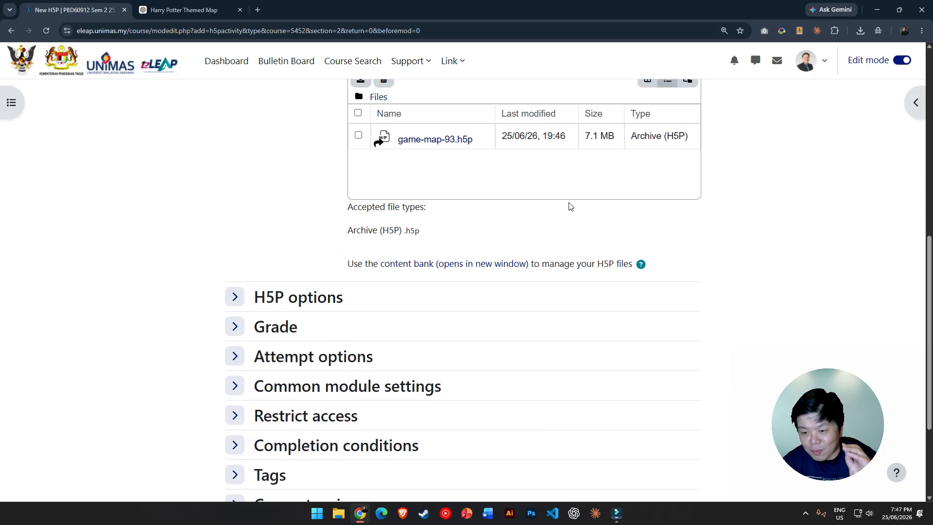
pyautogui.scroll(-2, 403, 298)
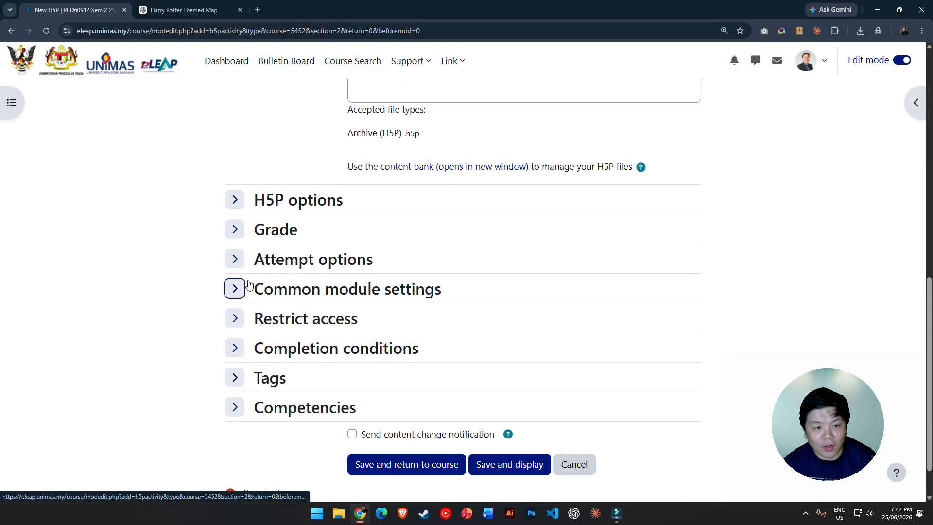
pyautogui.click(234, 229)
pyautogui.click(389, 315)
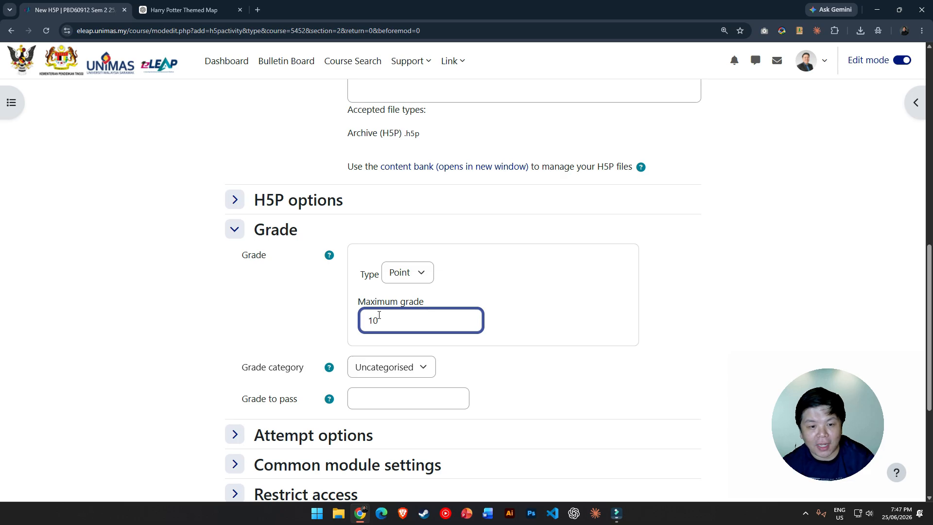
pyautogui.doubleClick(380, 318)
pyautogui.click(415, 272)
pyautogui.click(544, 262)
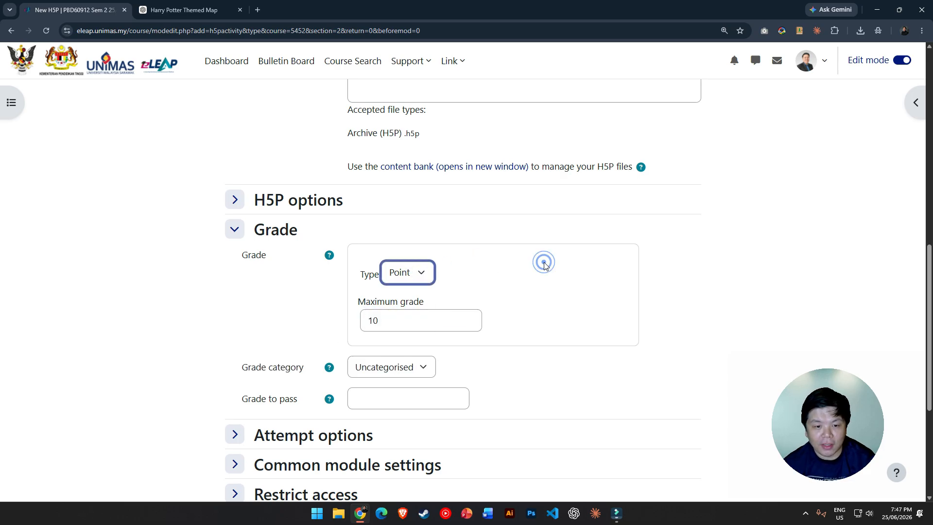
pyautogui.scroll(-5, 515, 335)
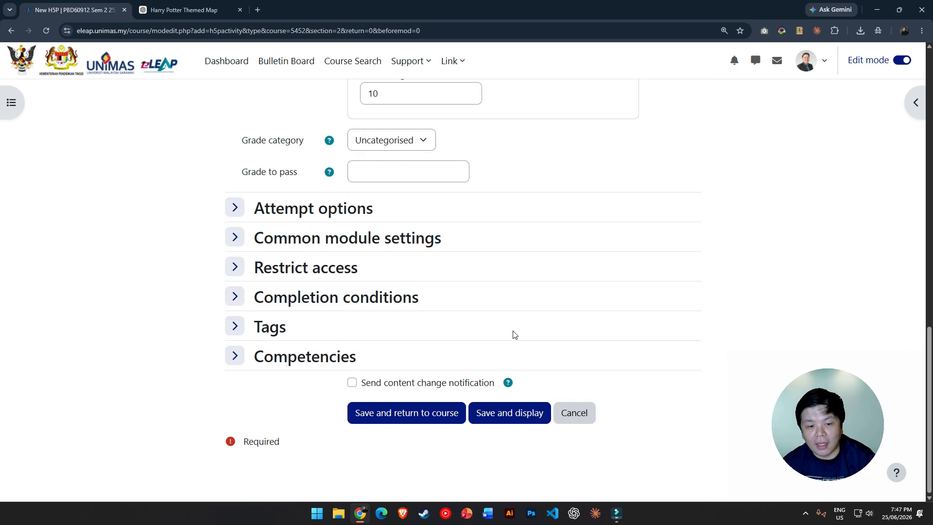
pyautogui.click(421, 417)
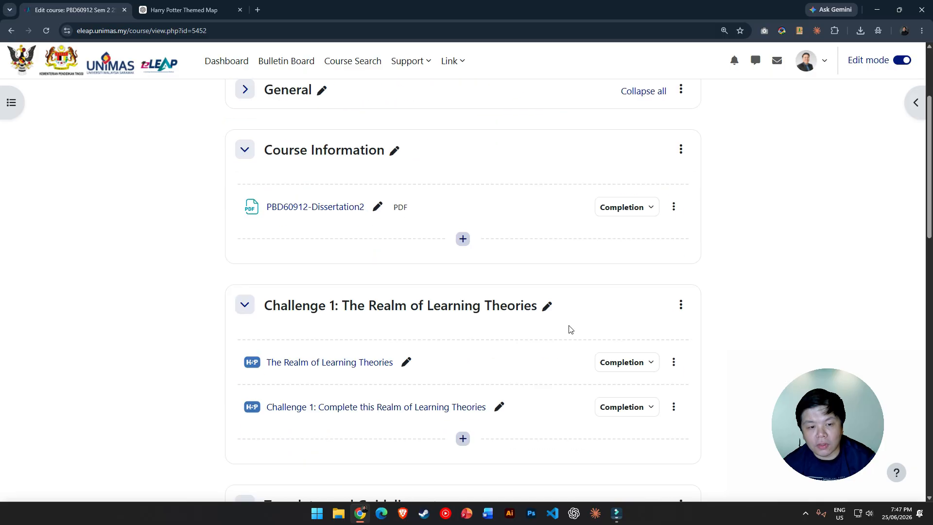
# Step: Open the activity "Challenge 1: Complete this Realm of Learning Theories" from the course page and start its game map
pyautogui.scroll(-4, 571, 330)
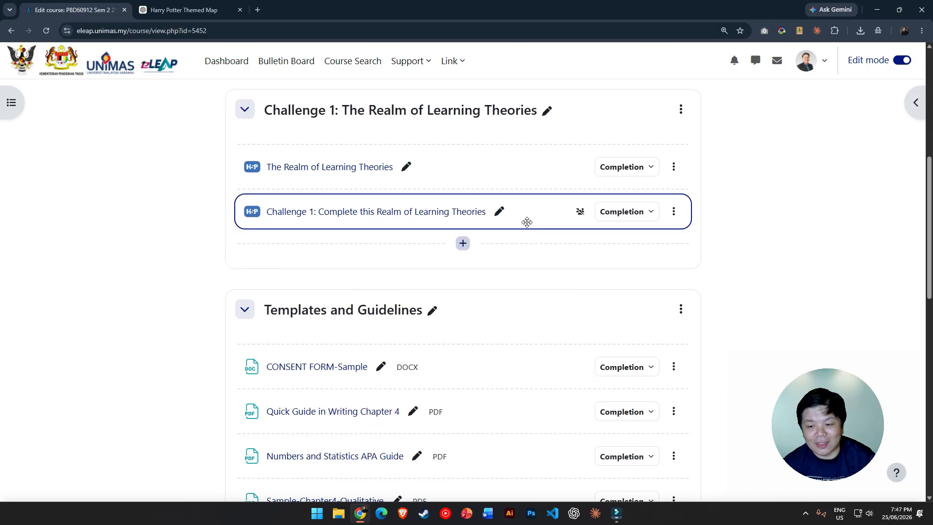
pyautogui.click(471, 211)
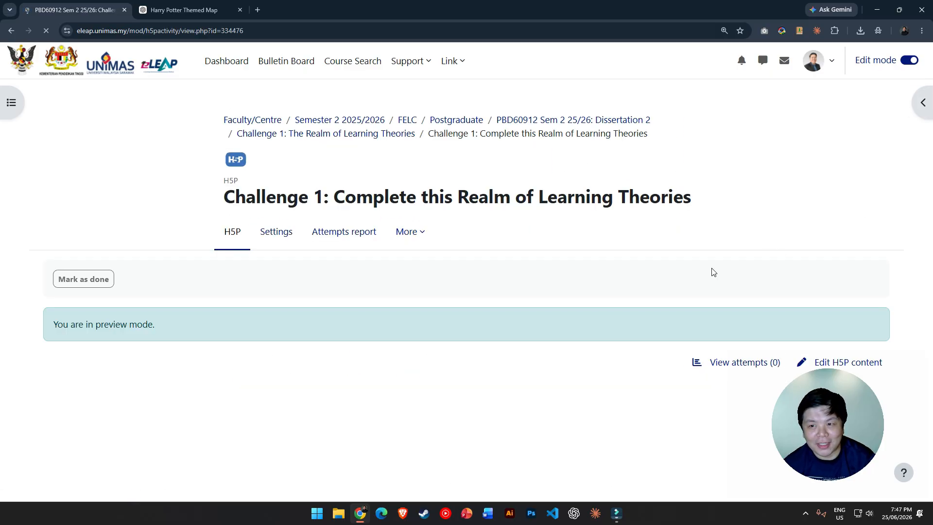
pyautogui.scroll(-1, 713, 272)
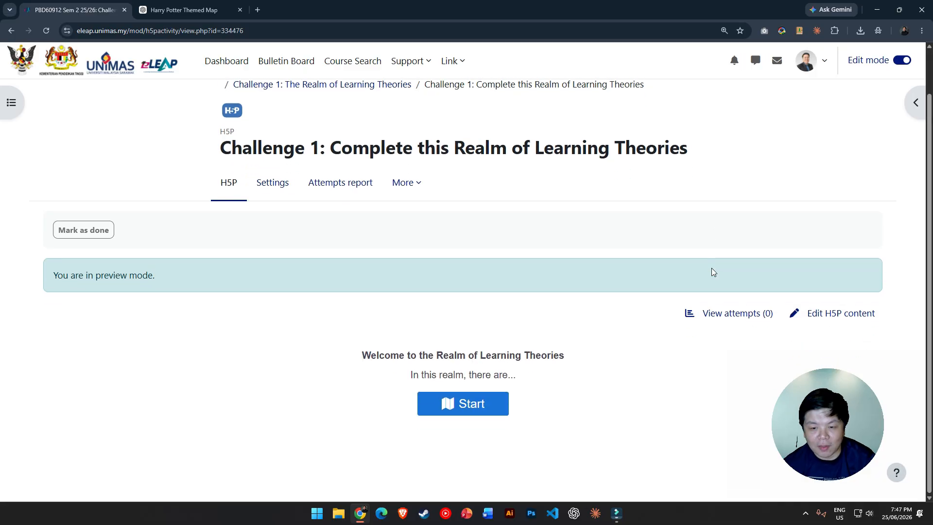
pyautogui.click(462, 403)
pyautogui.scroll(-7, 439, 237)
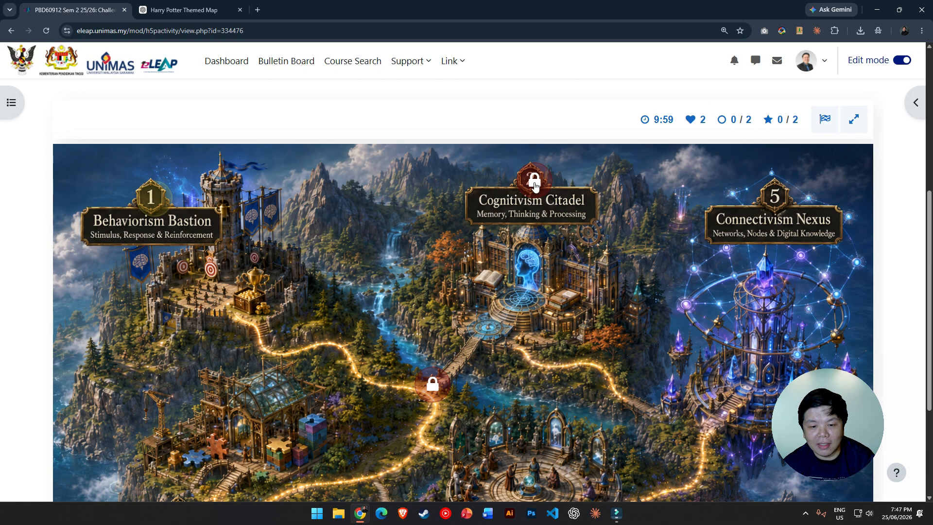
pyautogui.scroll(1, 440, 236)
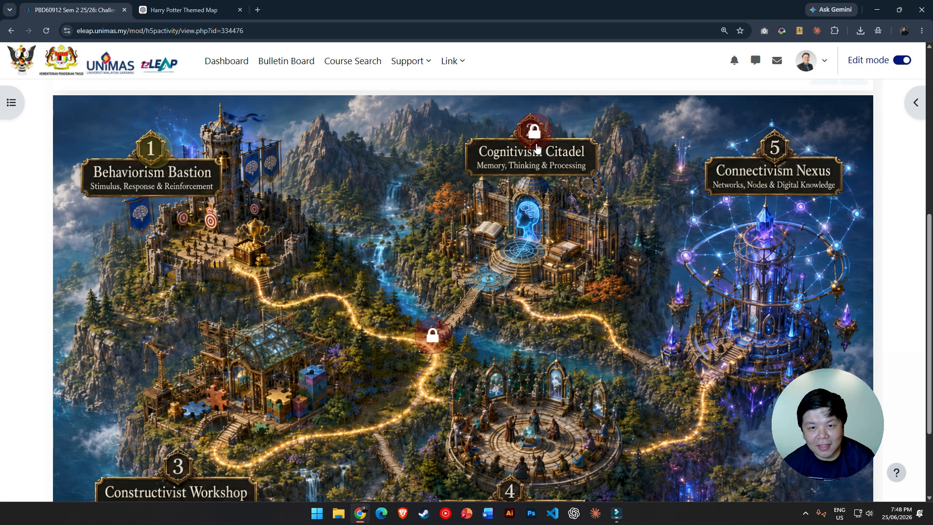
# Step: Open Stage1 at the Behaviorism Bastion, answer its question with True, check the answer and continue to the map
pyautogui.click(151, 148)
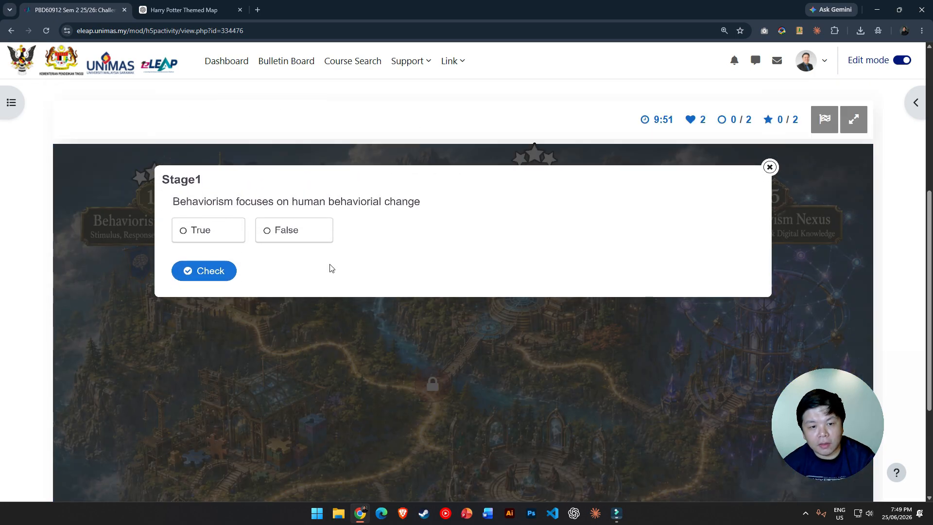
pyautogui.click(197, 231)
pyautogui.click(207, 271)
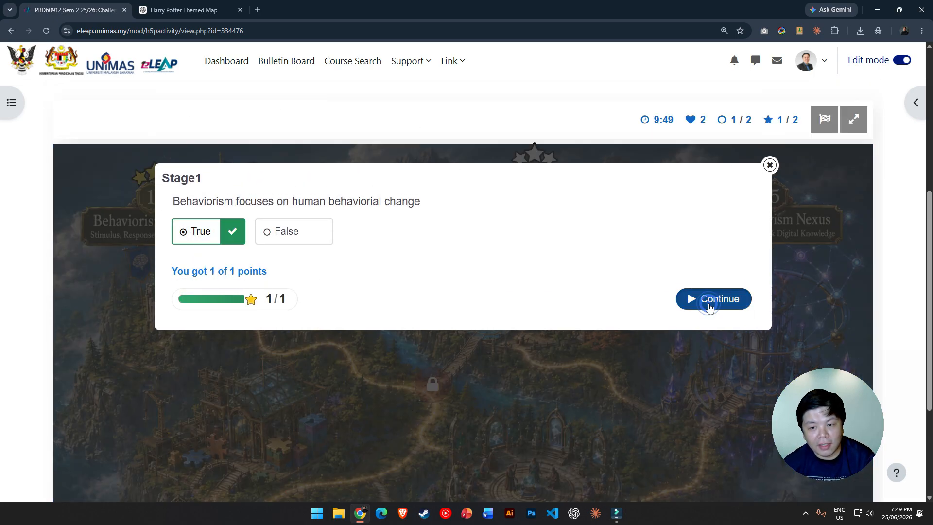
pyautogui.click(709, 302)
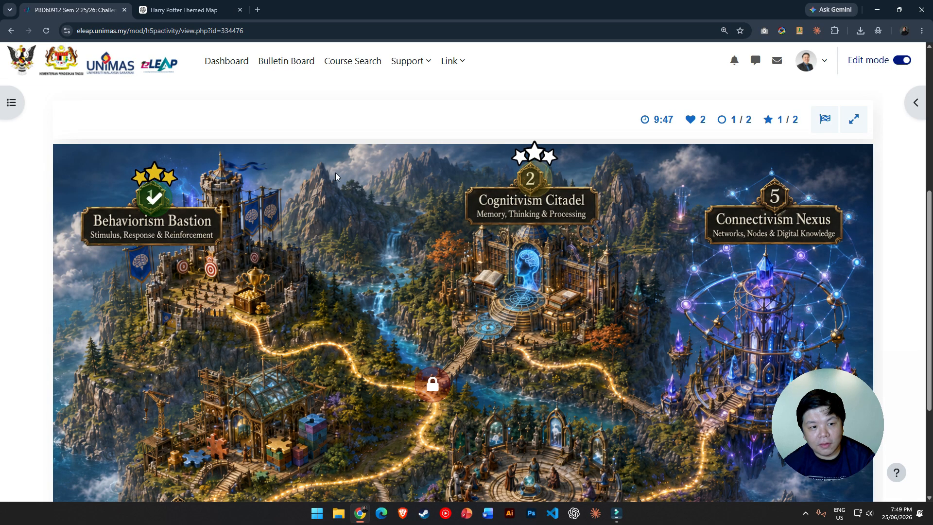
# Step: Open Stage2 at the Cognitivism Citadel, jump to the video's Q1 interaction, answer it with A and continue
pyautogui.click(523, 181)
pyautogui.scroll(-3, 523, 182)
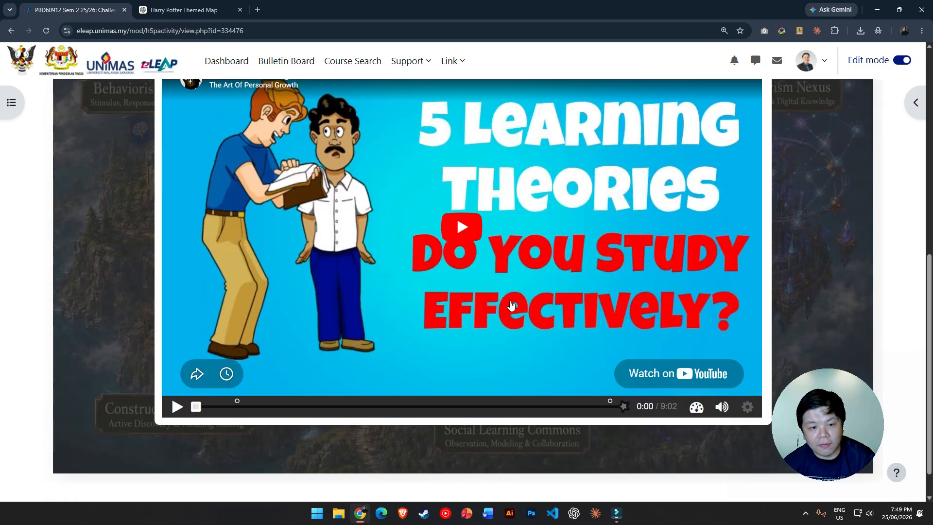
pyautogui.click(237, 365)
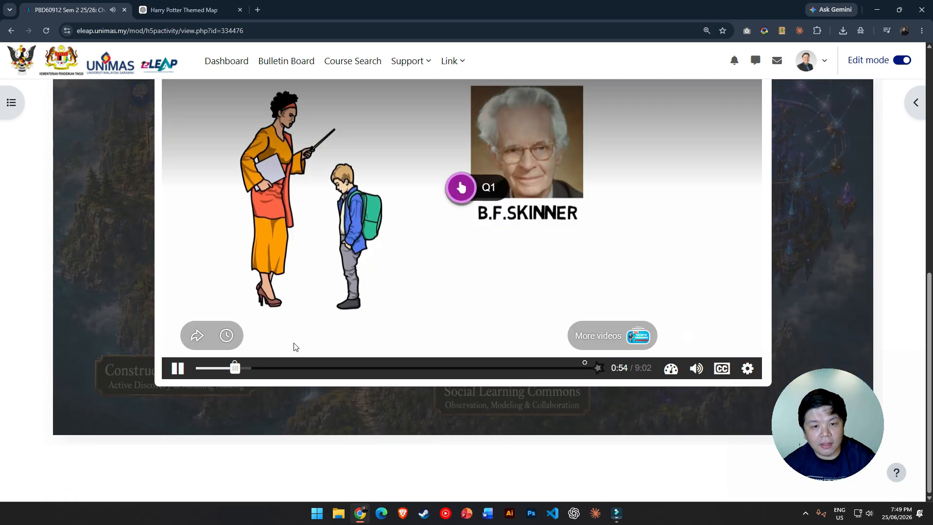
pyautogui.click(452, 194)
pyautogui.click(430, 159)
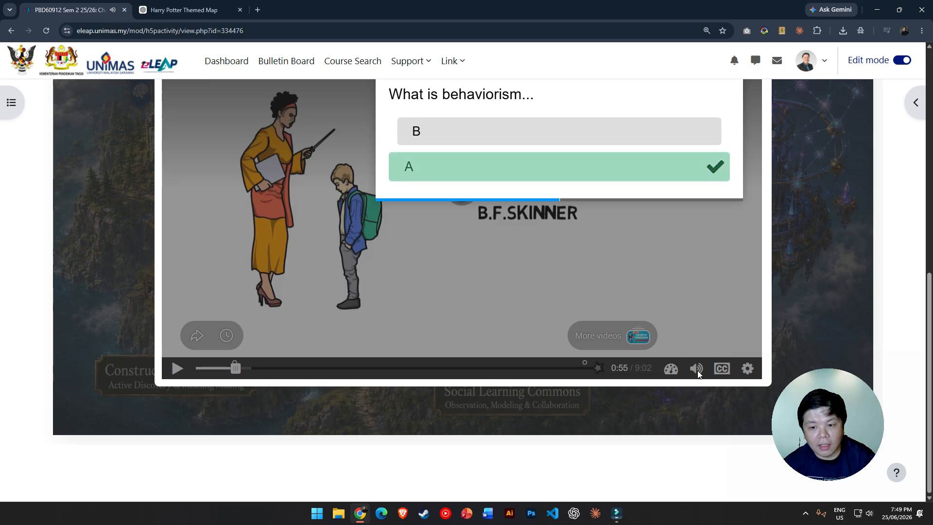
pyautogui.scroll(2, 699, 374)
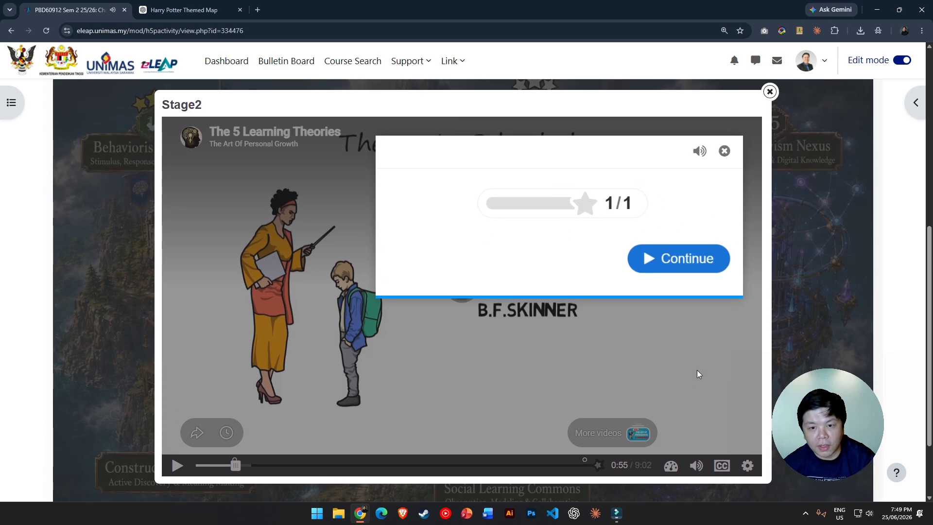
pyautogui.click(697, 265)
# Step: Mute the Stage2 video, skip to its end, and answer the summary with the first "Video touches on..." statement
pyautogui.click(695, 466)
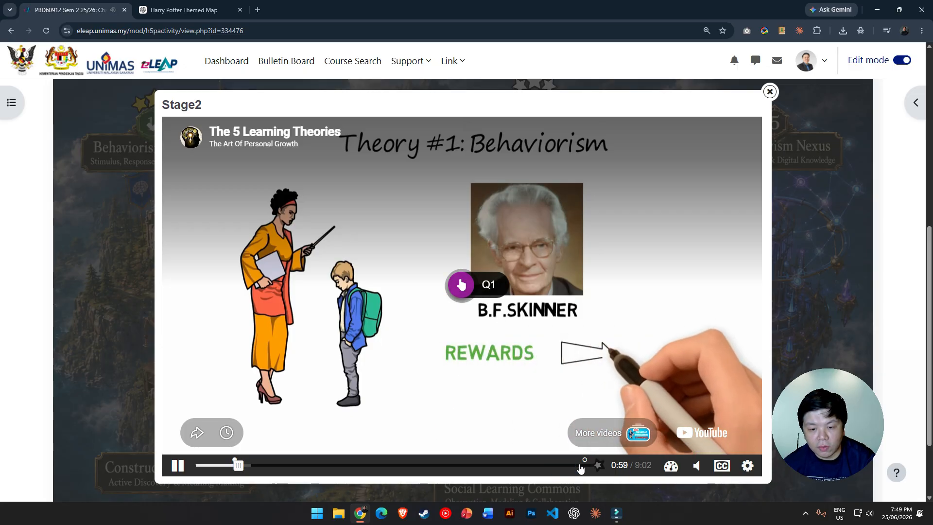
pyautogui.click(580, 465)
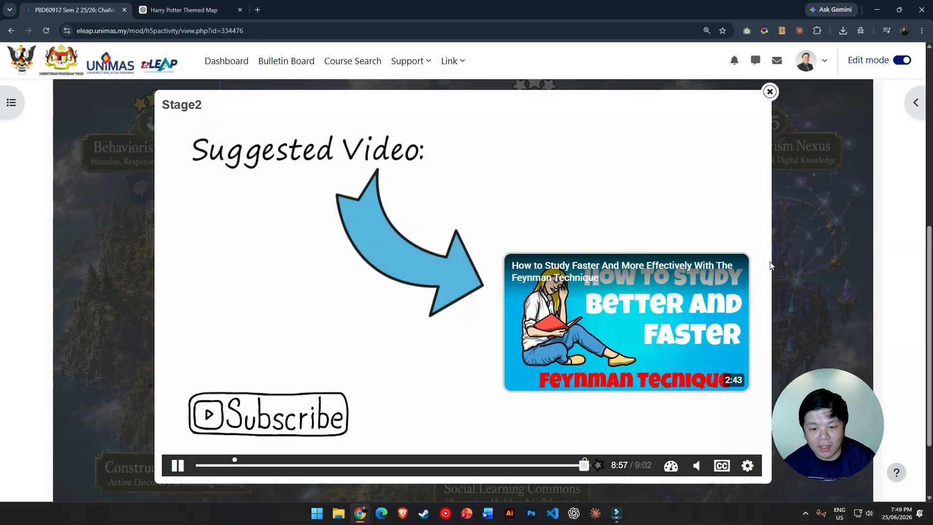
pyautogui.moveTo(646, 430)
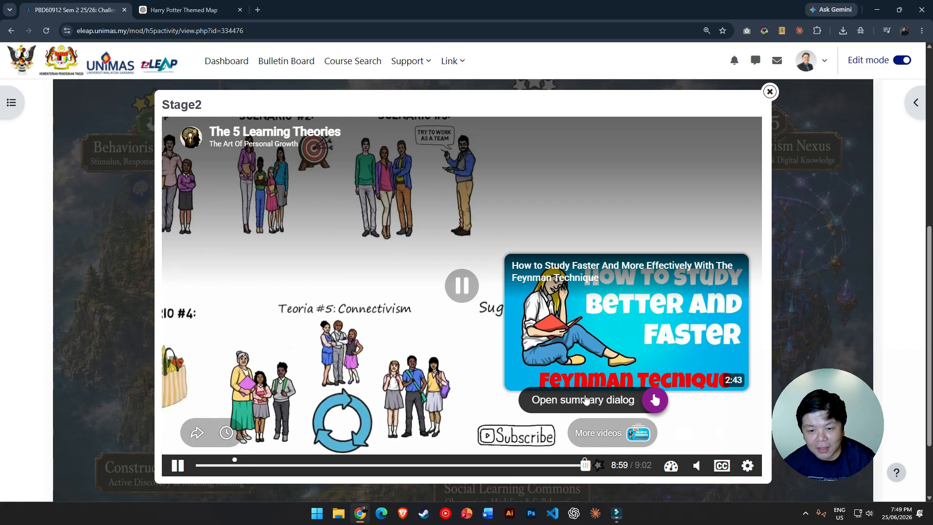
pyautogui.click(653, 398)
pyautogui.click(430, 253)
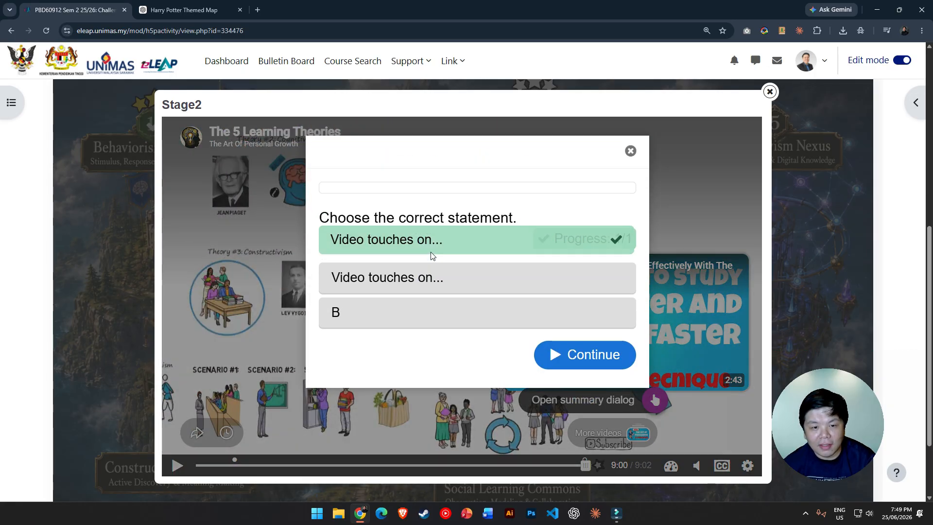
pyautogui.click(562, 287)
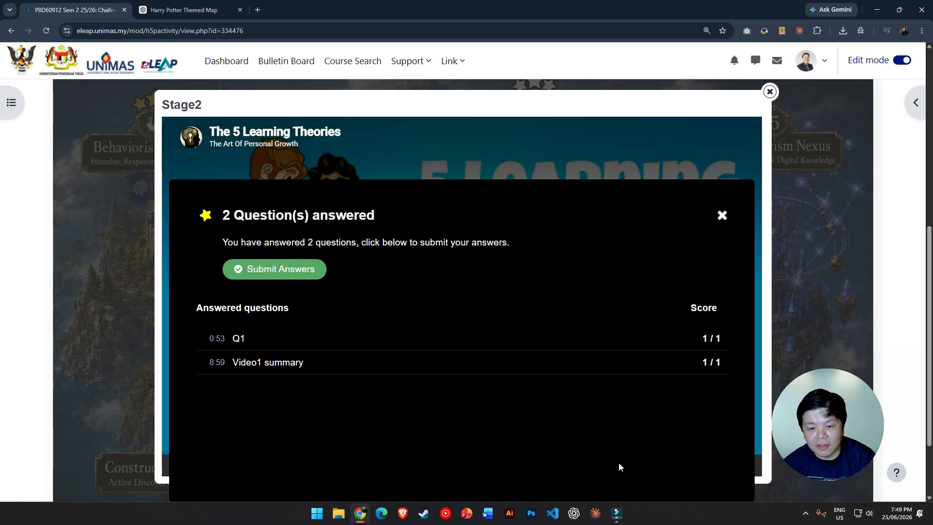
# Step: Submit the Stage2 answers and continue to the game map to collect the extra life
pyautogui.click(285, 214)
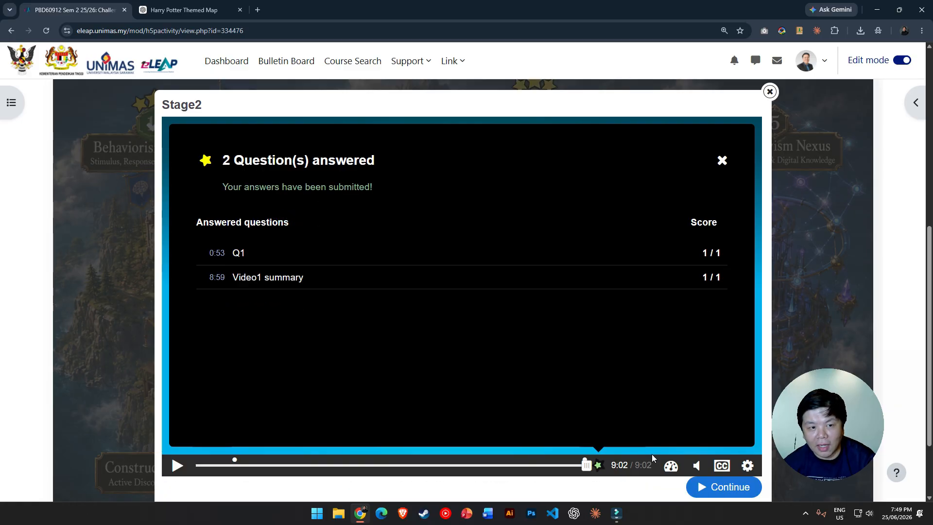
pyautogui.click(720, 488)
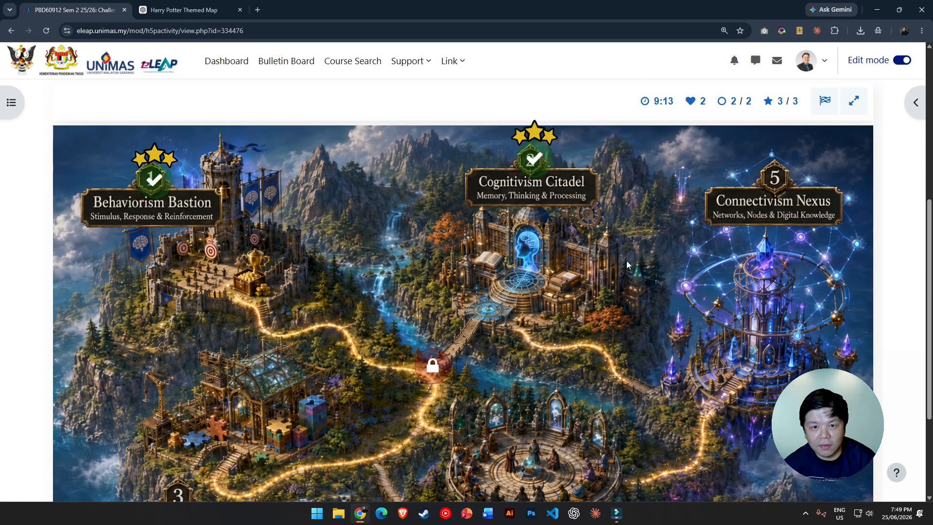
pyautogui.click(594, 265)
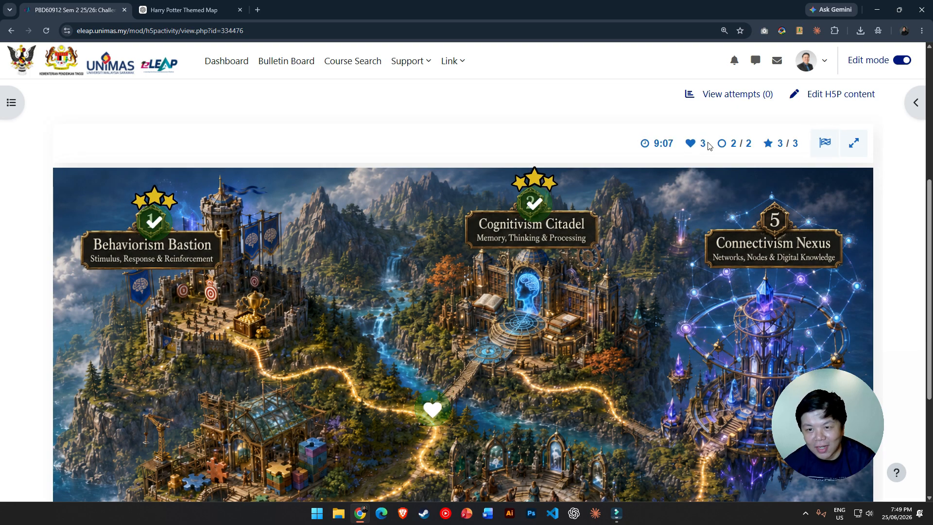
pyautogui.scroll(-1, 666, 269)
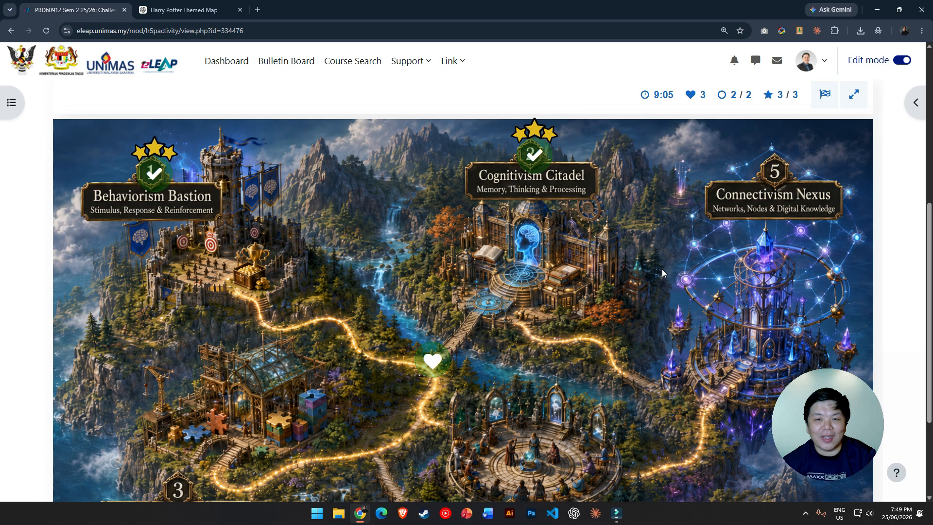